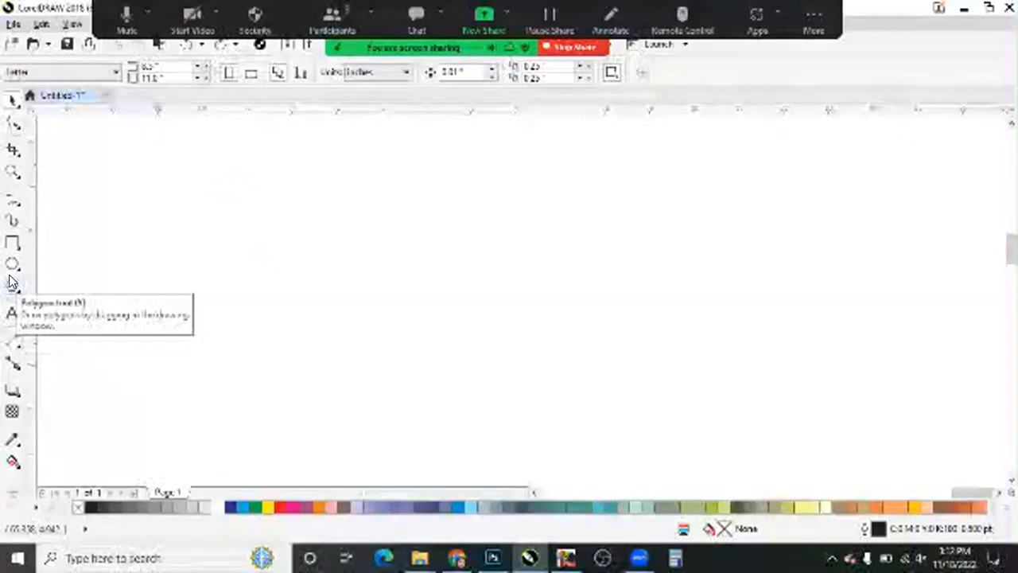
Switch to WhatsApp in Chrome and examine the shared real-estate flyer images.
left_click(13, 288)
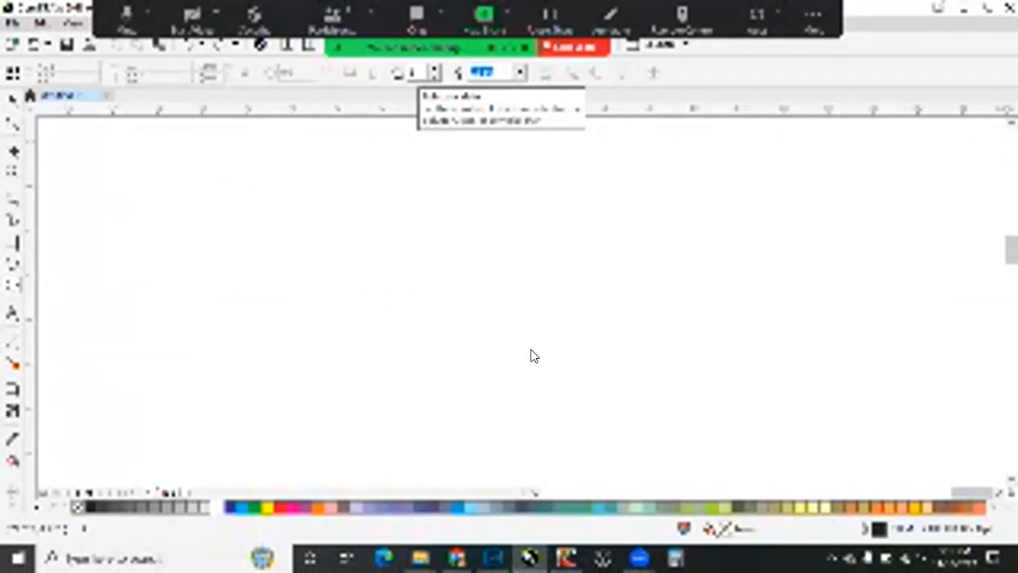
key("alt+Tab")
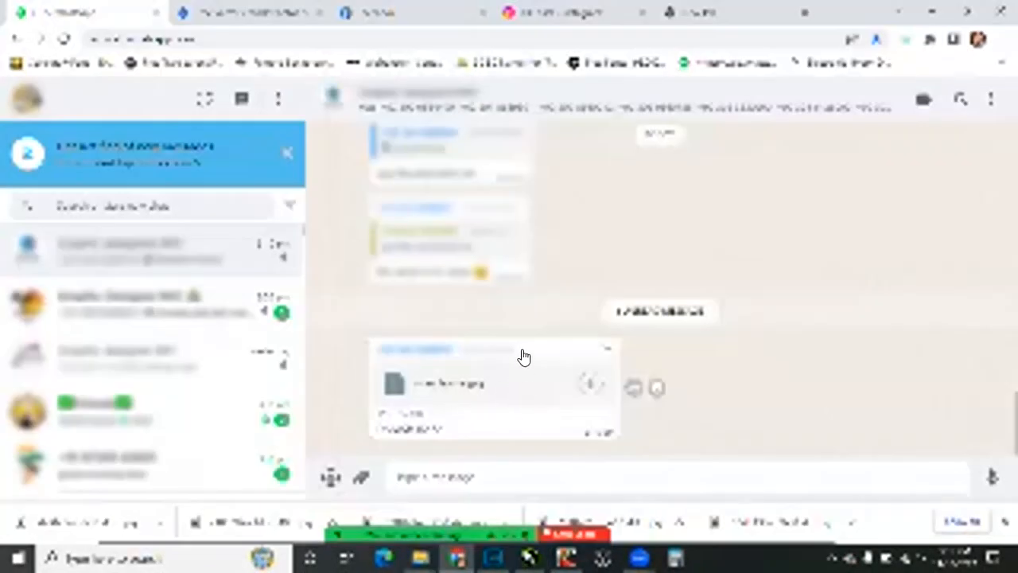
left_click(480, 197)
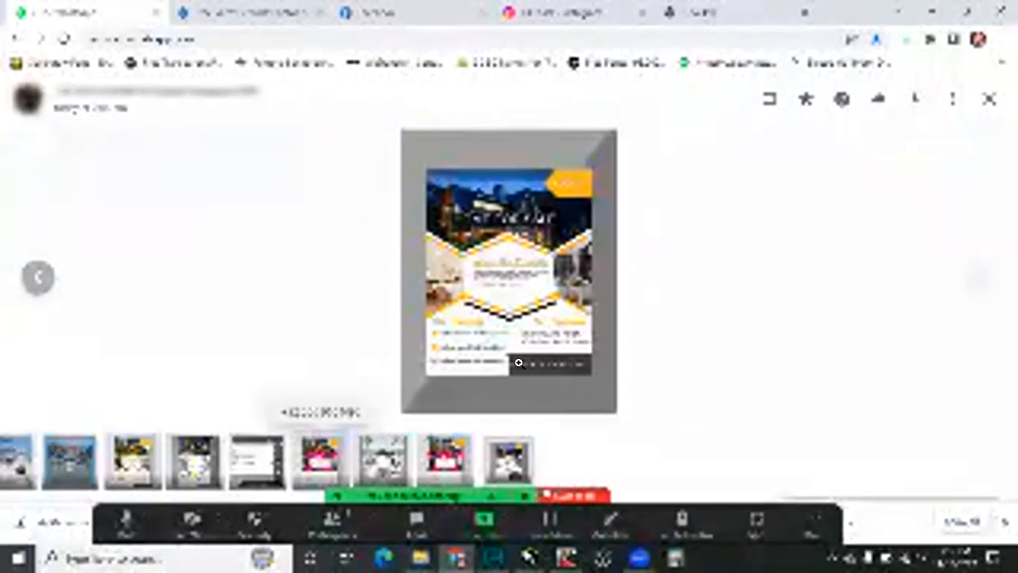
key("Left")
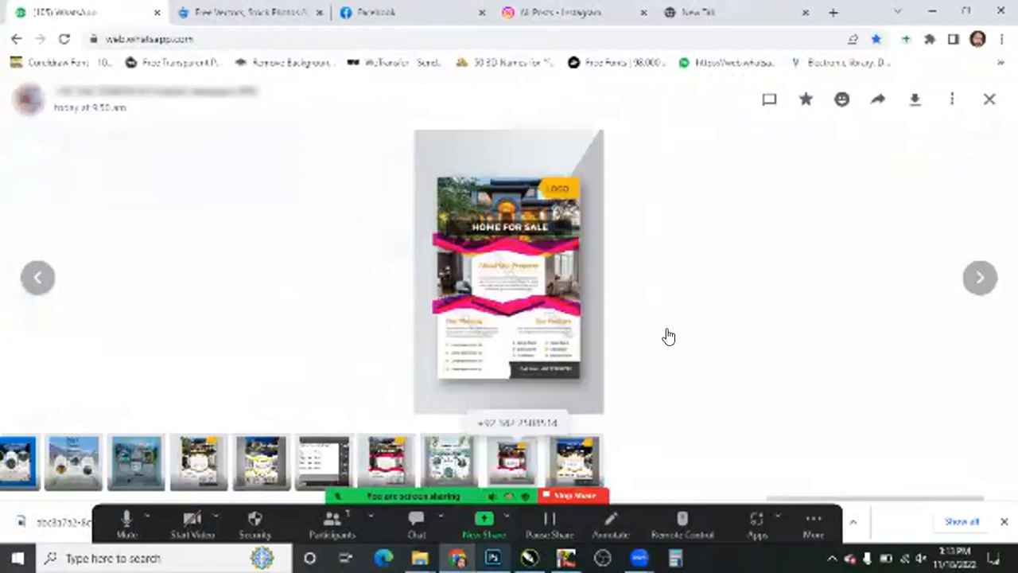
Switch to Photoshop and try a resolution of 350 pixels/inch for the document scan image.
key("alt+Tab")
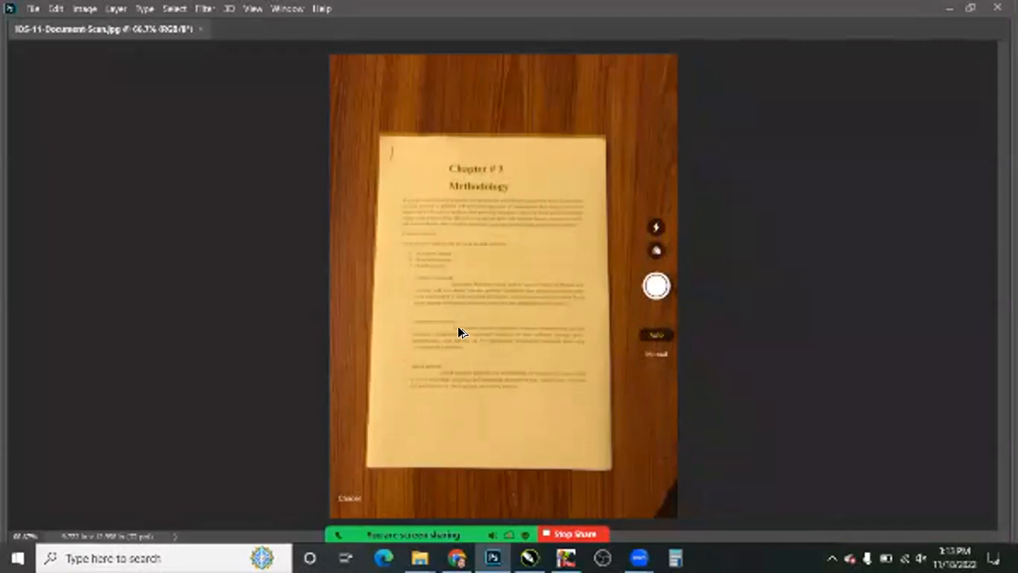
key("ctrl+alt+i")
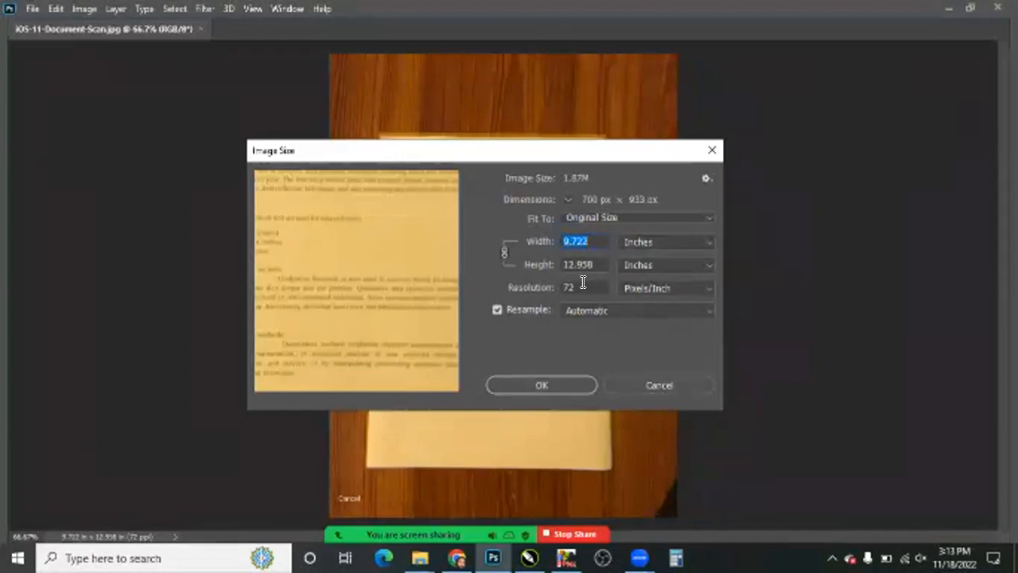
left_click(537, 293)
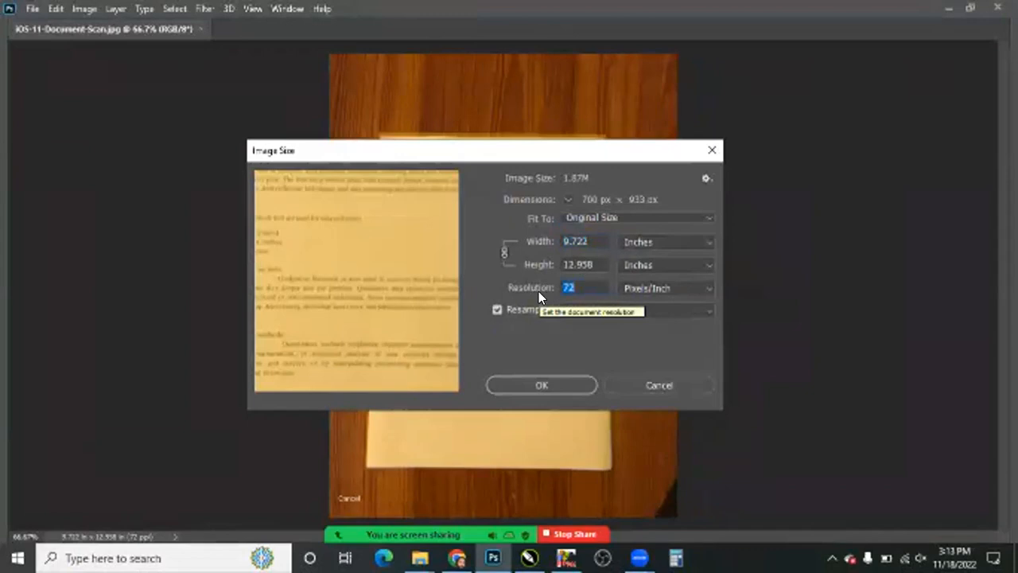
type("350")
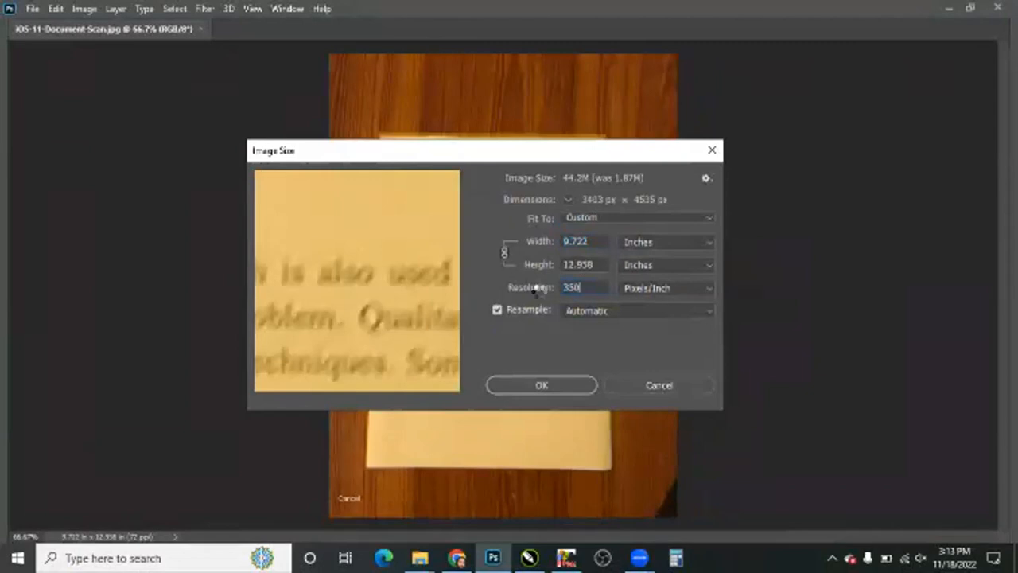
key("Escape")
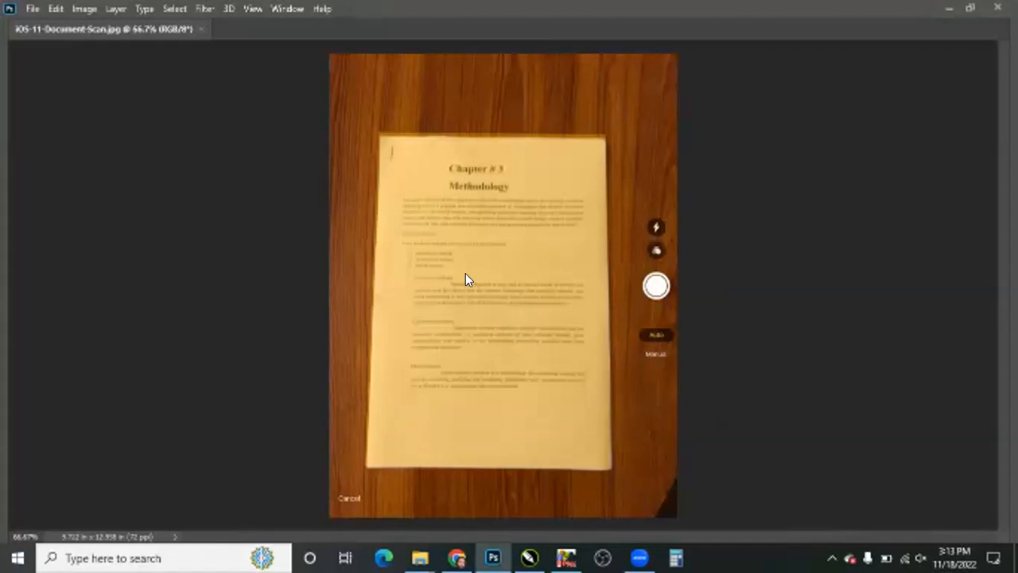
Reduce the document scan's resolution to 25 pixels/inch with resampling on.
key("ctrl+alt+i")
type("24")
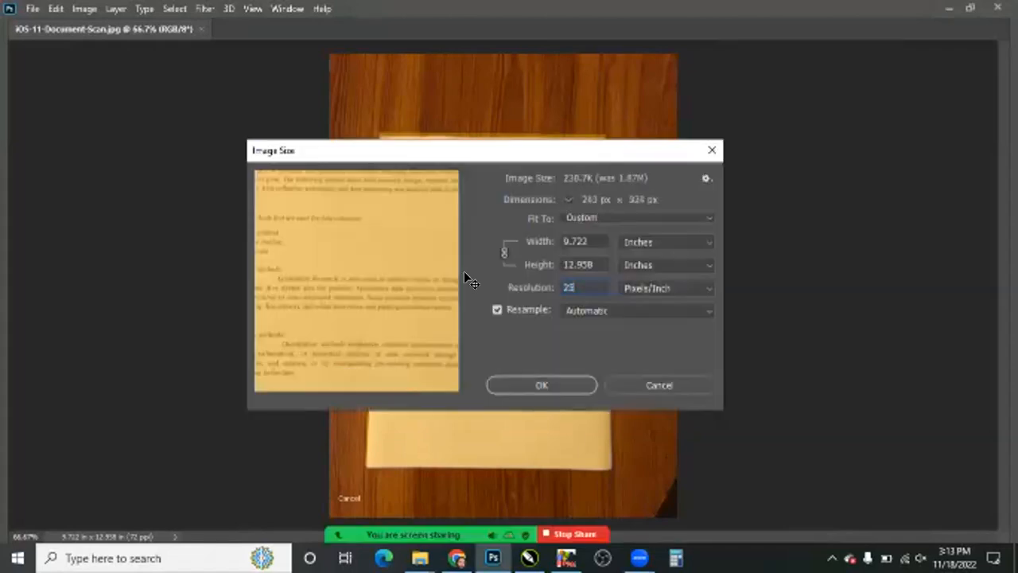
key("Return")
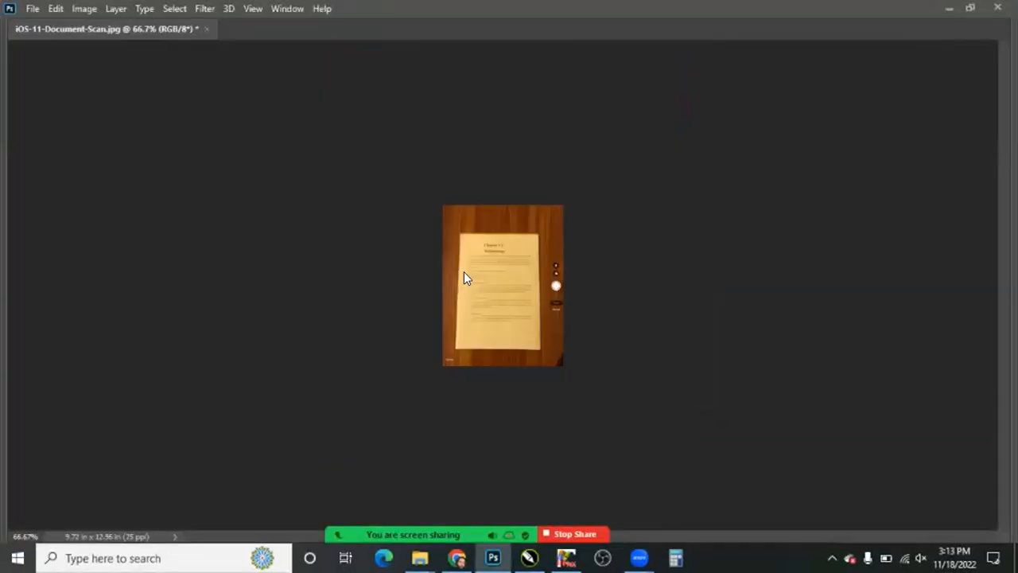
key("ctrl+shift+s")
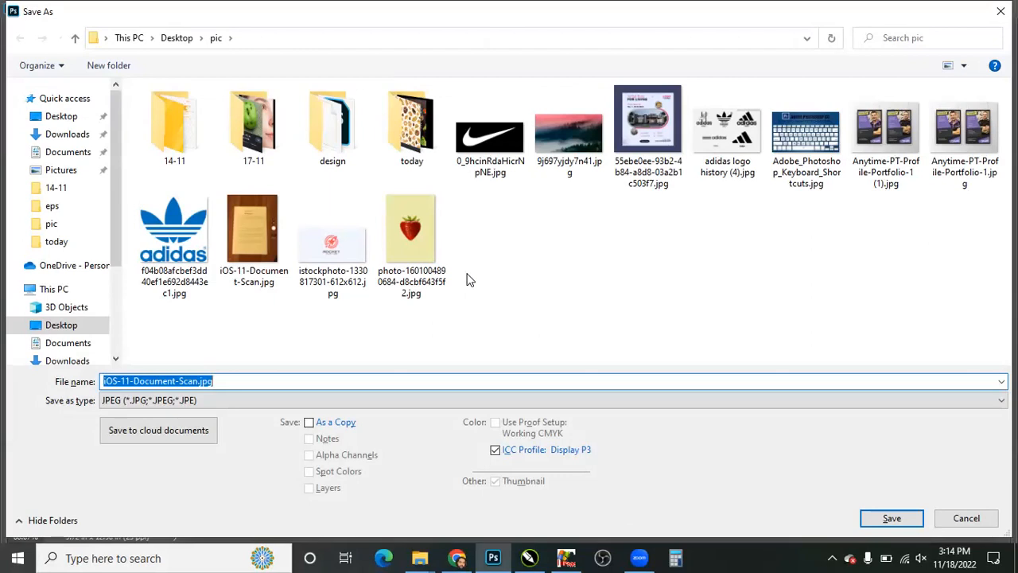
key("Escape")
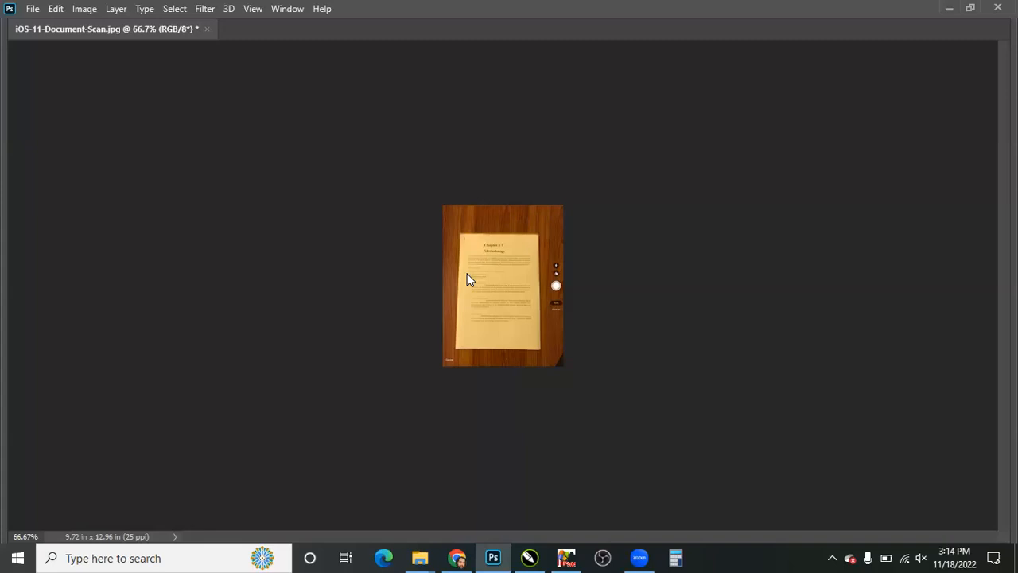
Try a resolution of 25222 pixels/inch for the document scan with resampling turned off.
key("ctrl+alt+i")
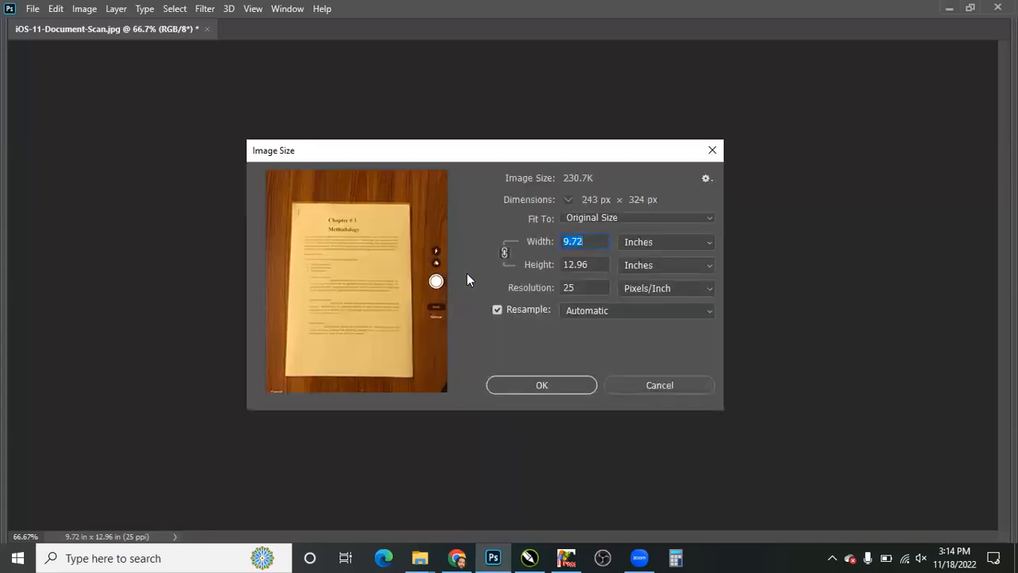
left_click(527, 307)
type("25222")
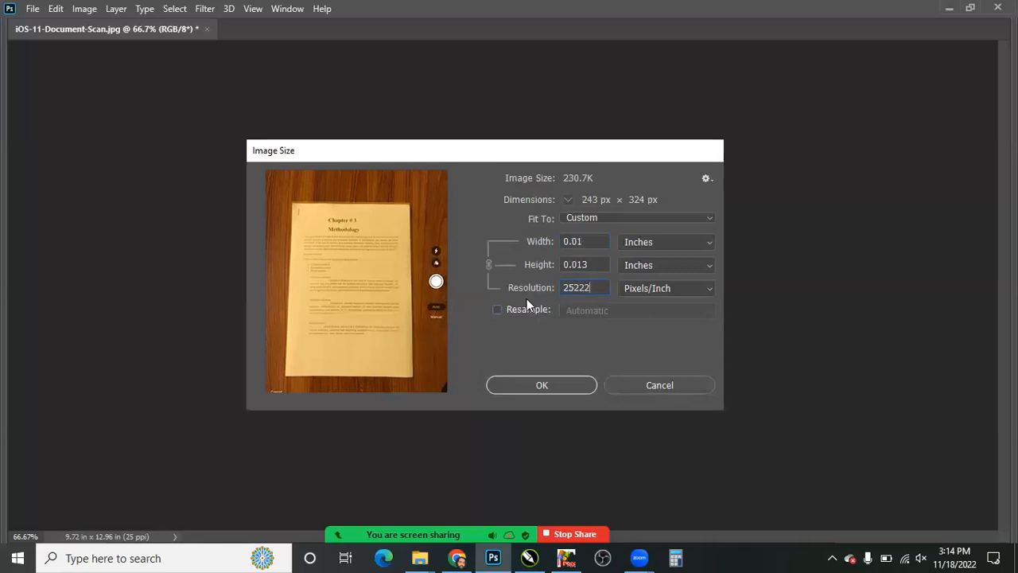
key("Escape")
Try a resolution of 102121 pixels/inch for the document scan with resampling on.
key("ctrl+alt+i")
key("Tab")
key("Tab")
type("10212")
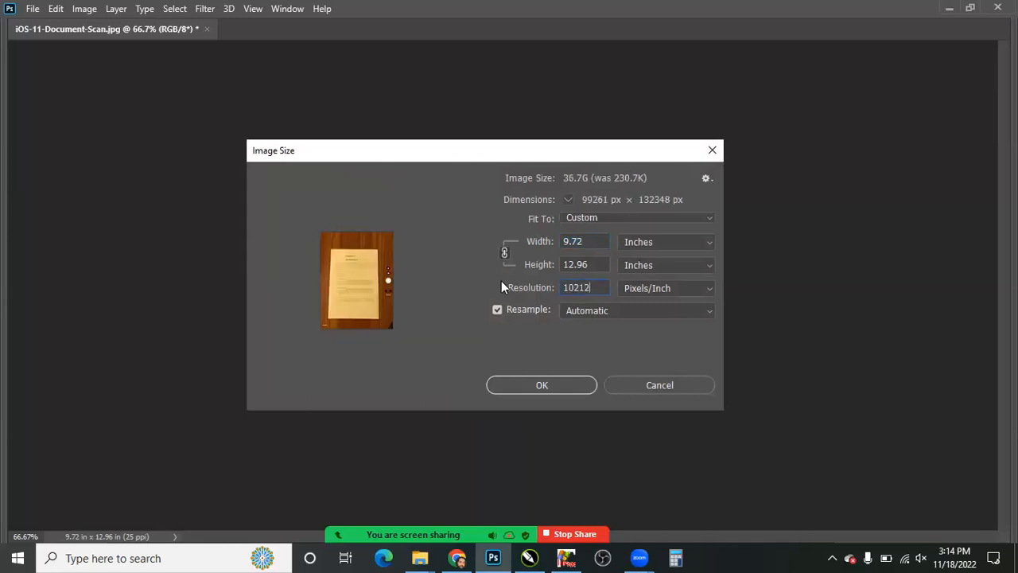
type("1")
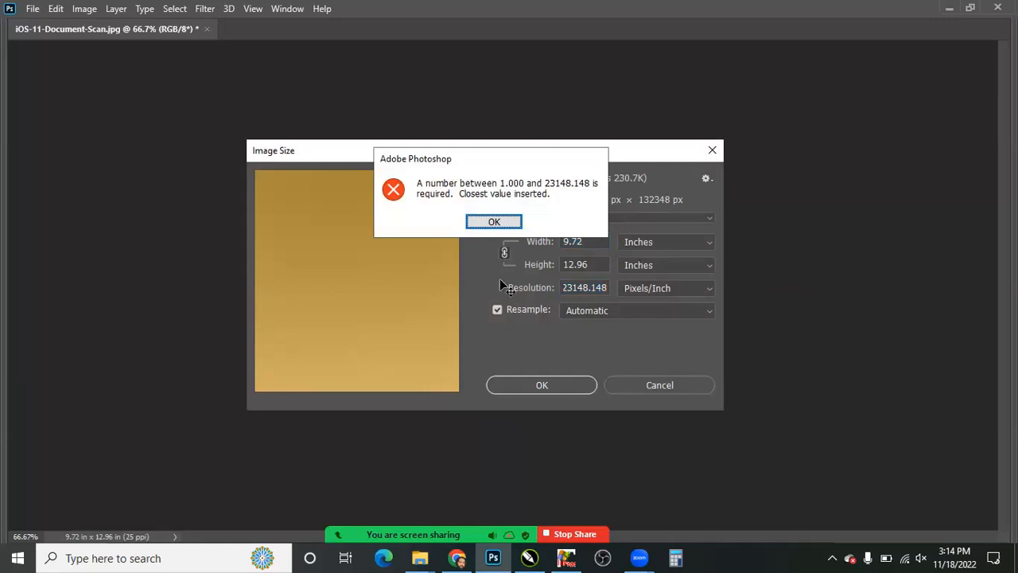
key("Return")
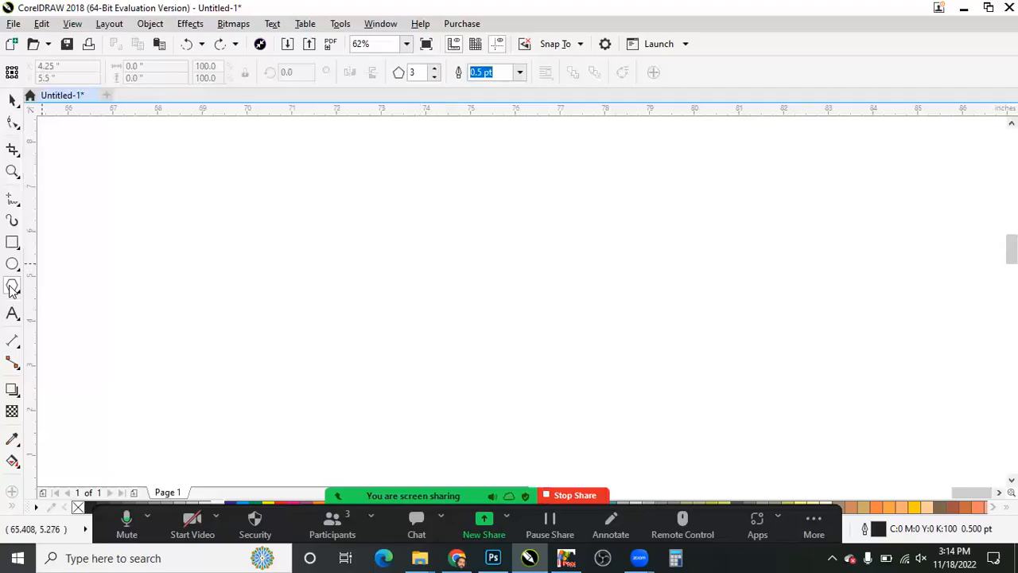
Go from CorelDRAW to WhatsApp in Chrome and browse to the Home for Sale flyer with the orange-outlined hexagon.
left_click(12, 287)
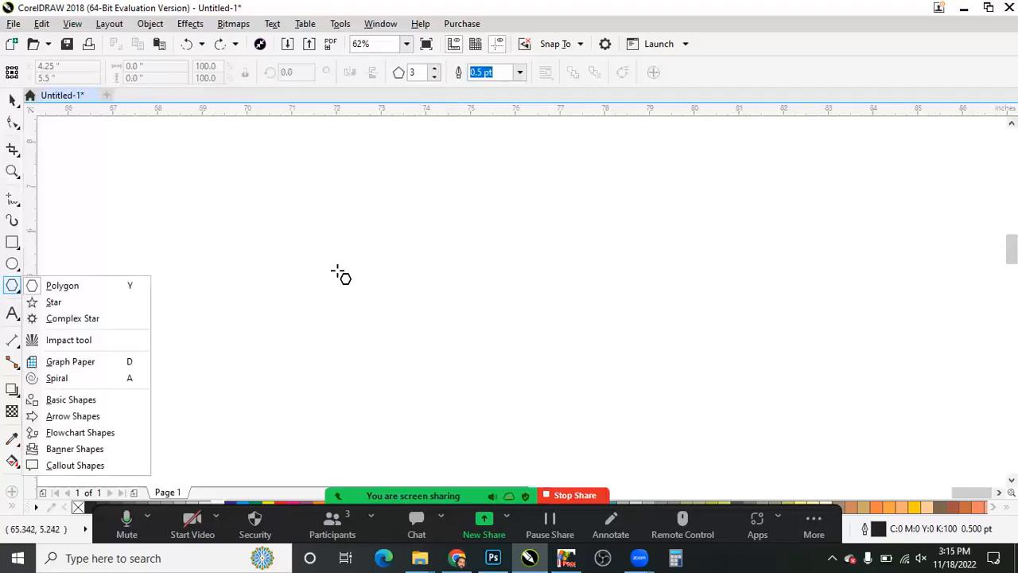
left_click(154, 236)
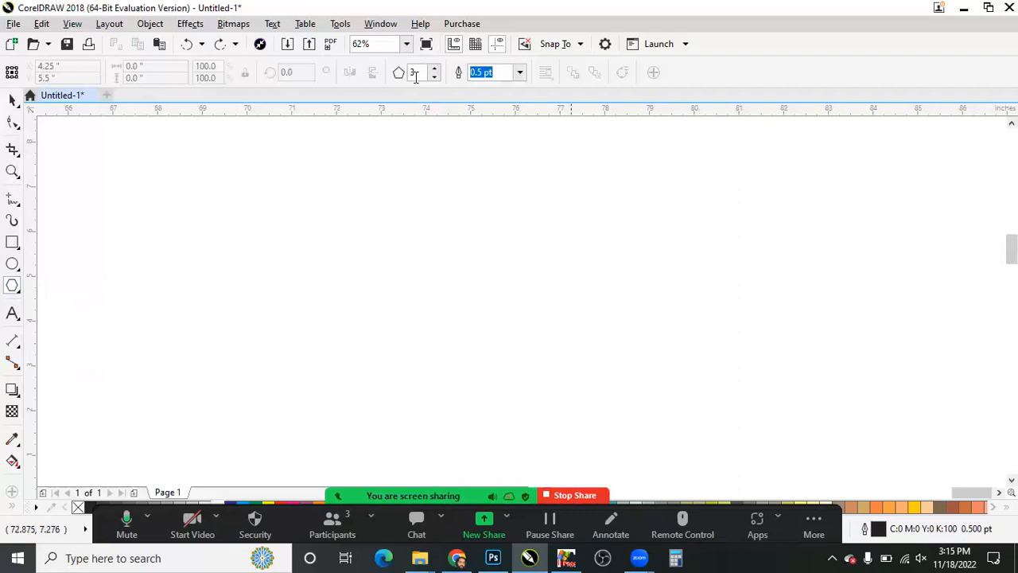
key("alt+Tab")
key("alt+Tab")
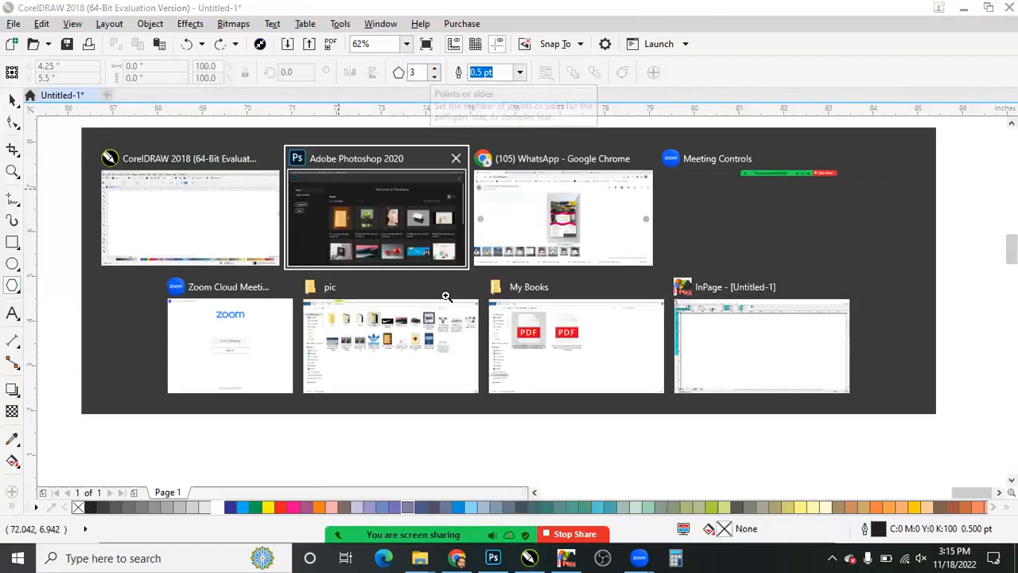
key("Left")
key("Left")
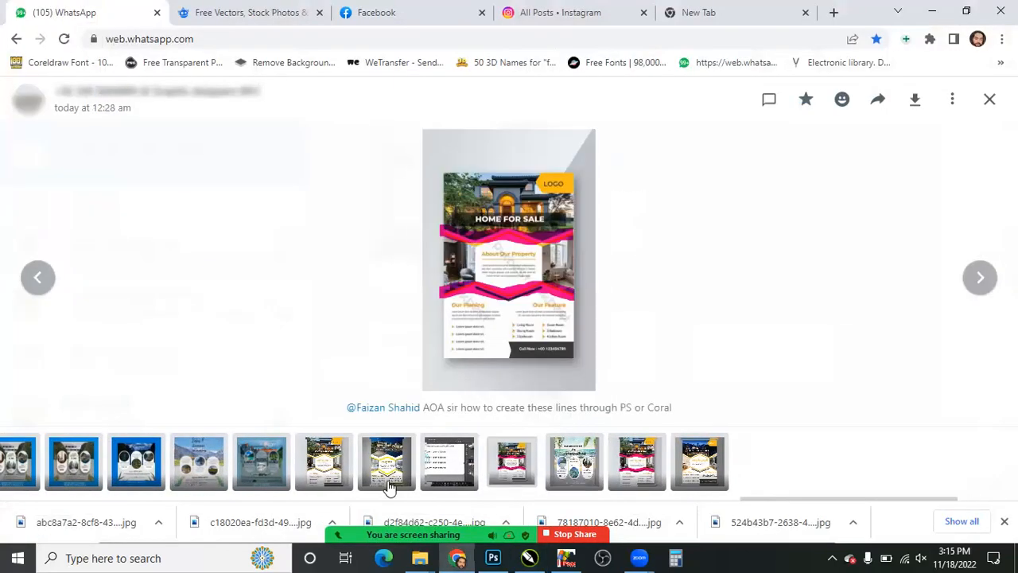
key("Left")
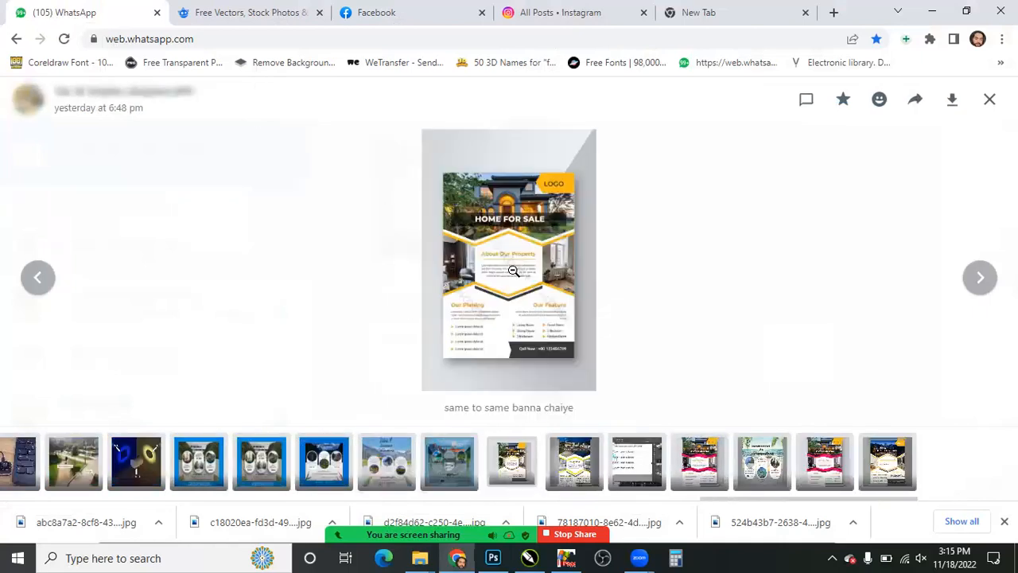
Download the orange hexagon flyer image and place it in the CorelDRAW document.
double_click(472, 255)
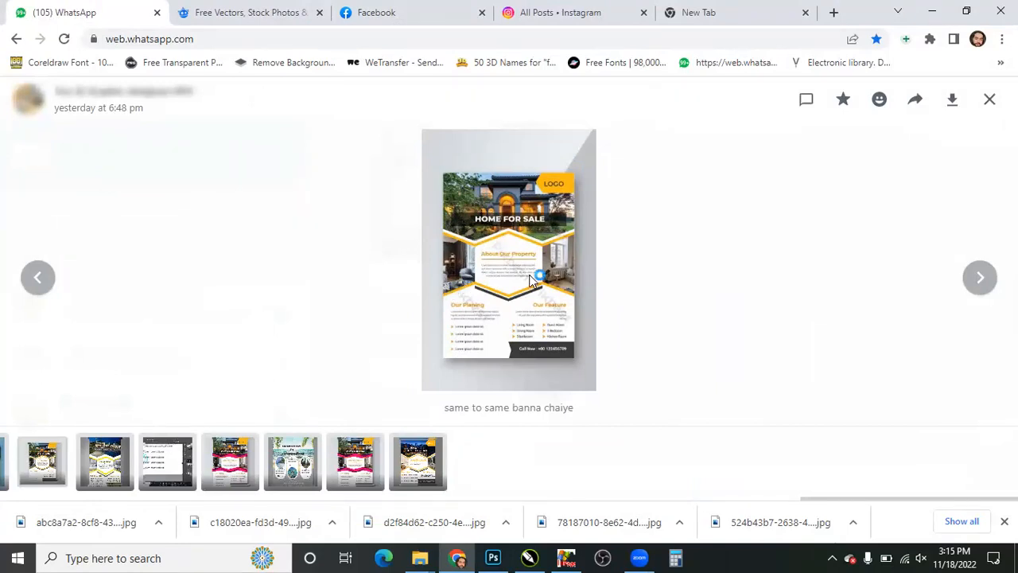
right_click(479, 242)
left_click(534, 268)
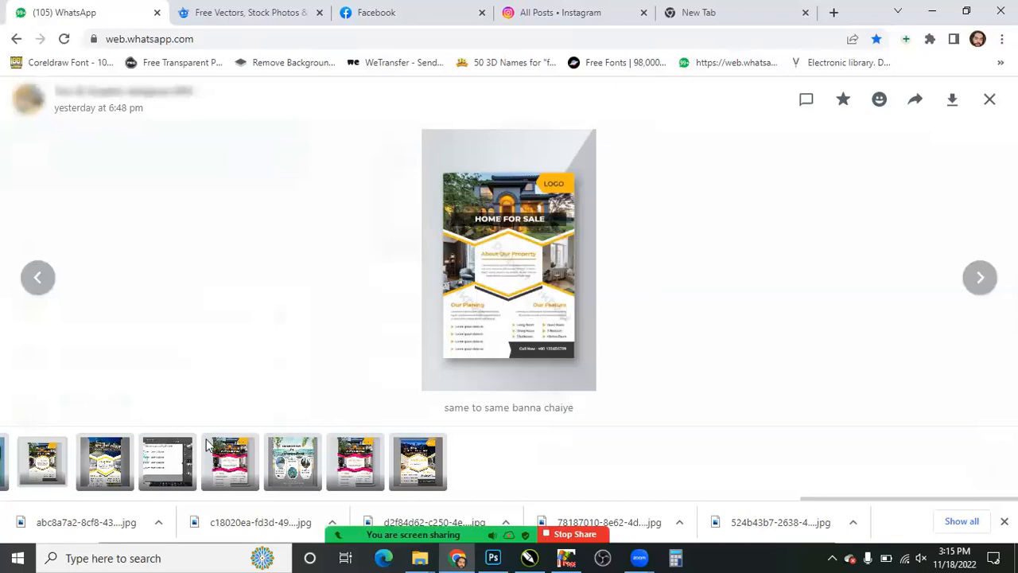
key("Return")
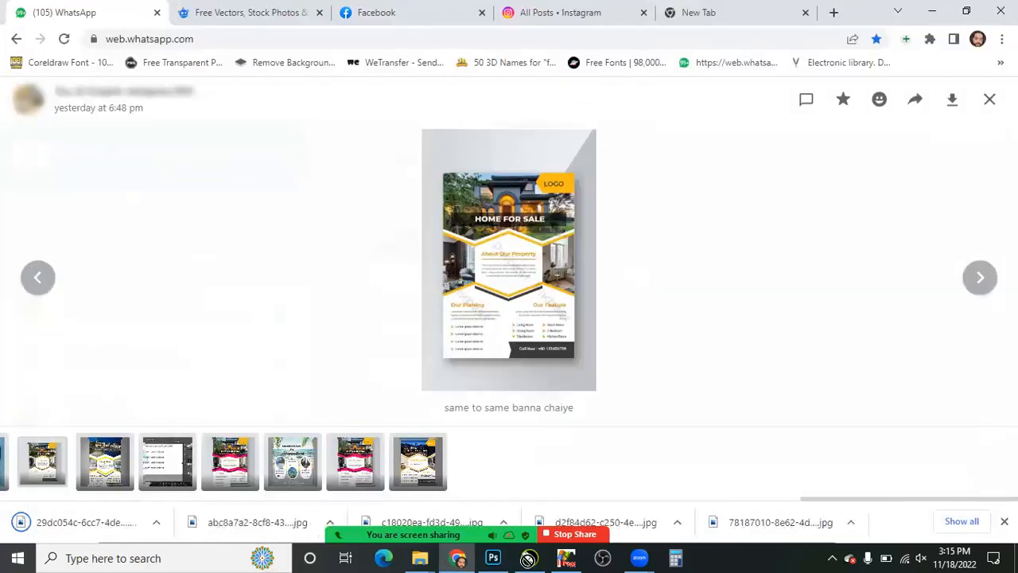
left_click_drag(442, 559, 440, 288)
scroll(442, 289, "up", 2)
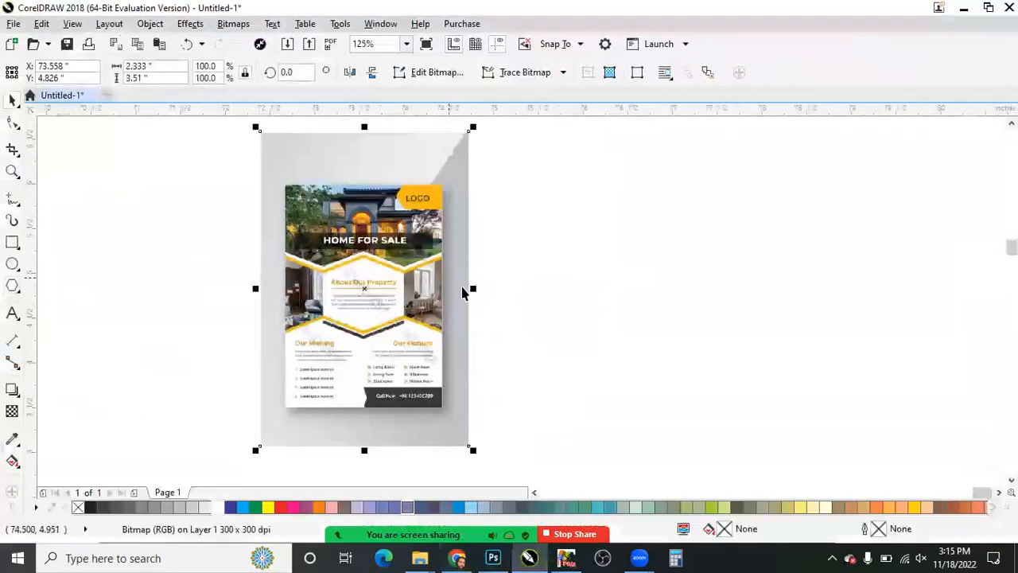
Draw a six-sided polygon about 0.92 by 1.07 inches in the empty area beside the flyer.
left_click(13, 281)
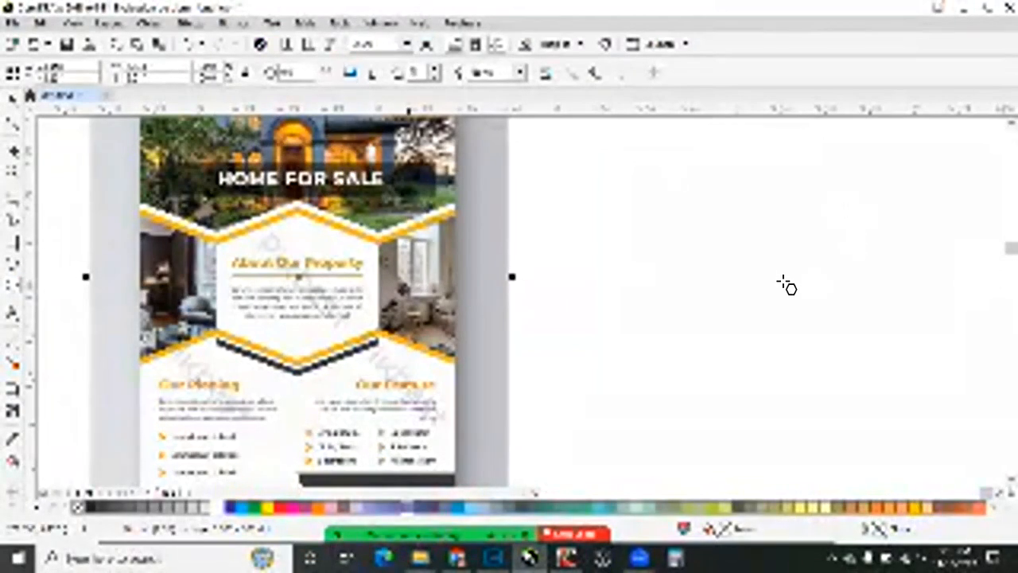
left_click_drag(591, 175, 808, 348)
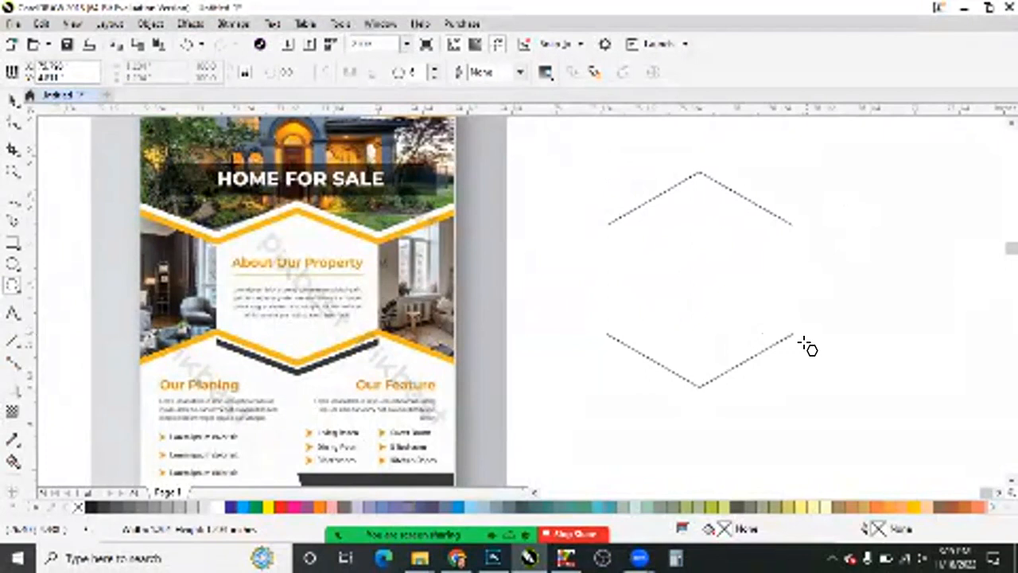
left_click_drag(808, 348, 805, 344)
left_click_drag(814, 386, 750, 350)
left_click_drag(756, 399, 787, 300)
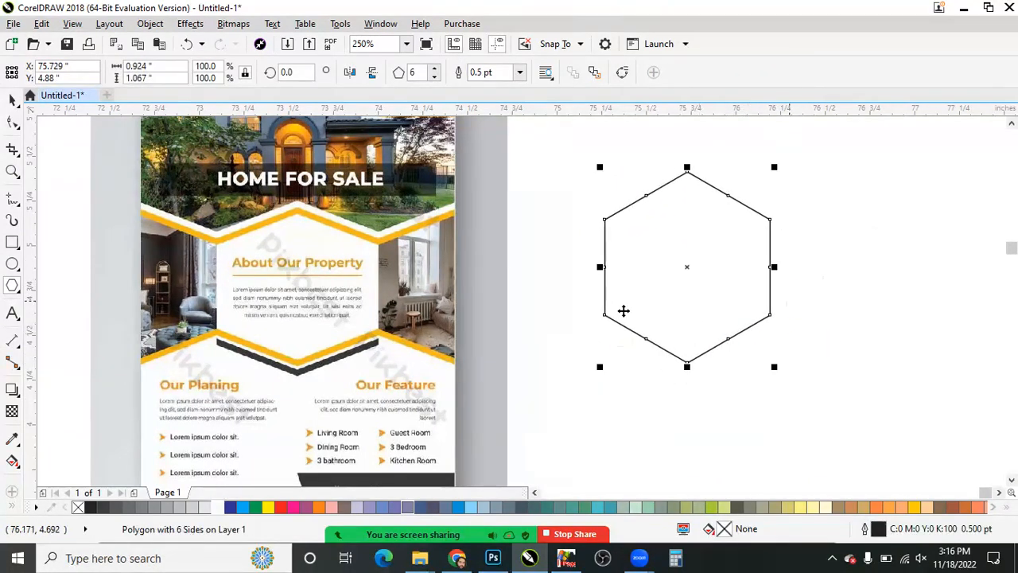
Try placing a horizontally mirrored copy against the hexagon's right edge, and undo both the copy and the hexagon.
scroll(623, 312, "down", 1)
scroll(637, 300, "up", 1)
key("space")
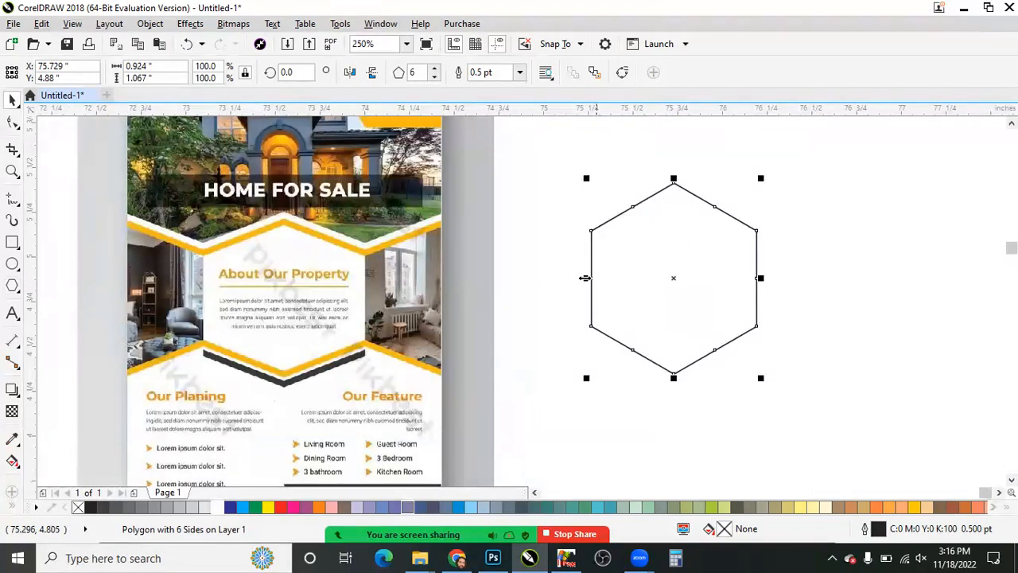
key("Escape")
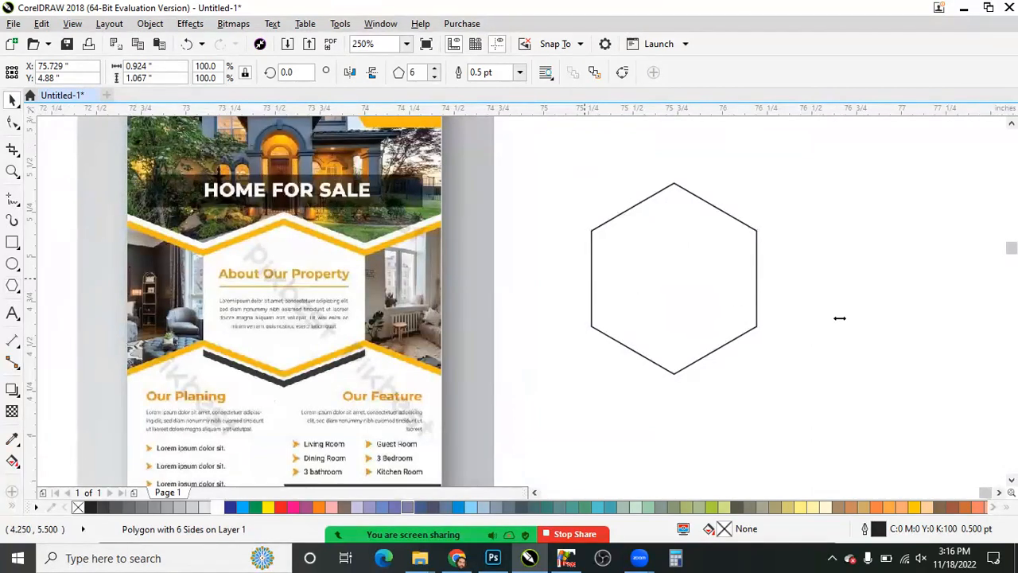
left_click_drag(851, 318, 848, 318)
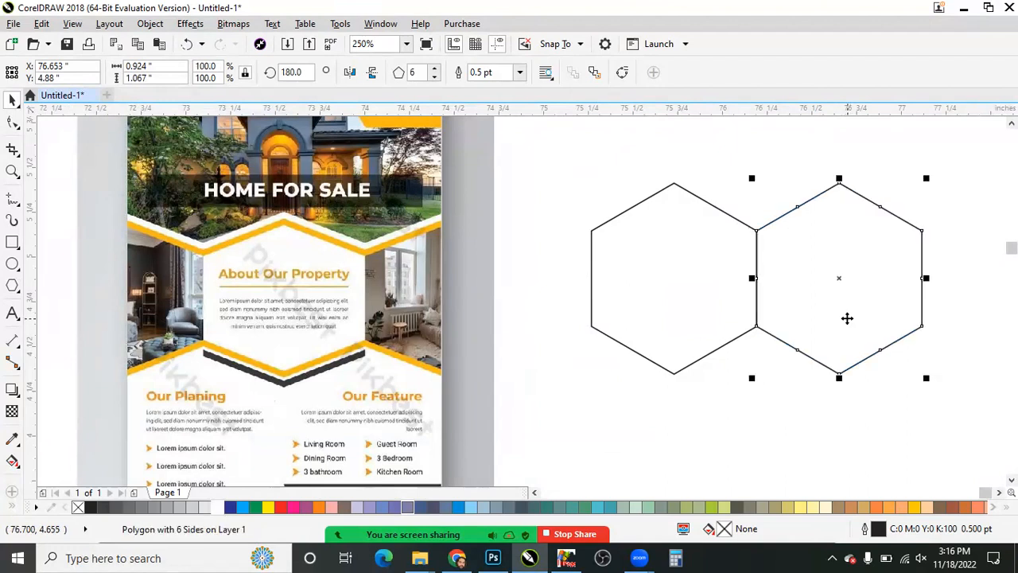
key("ctrl+z")
key("ctrl+z")
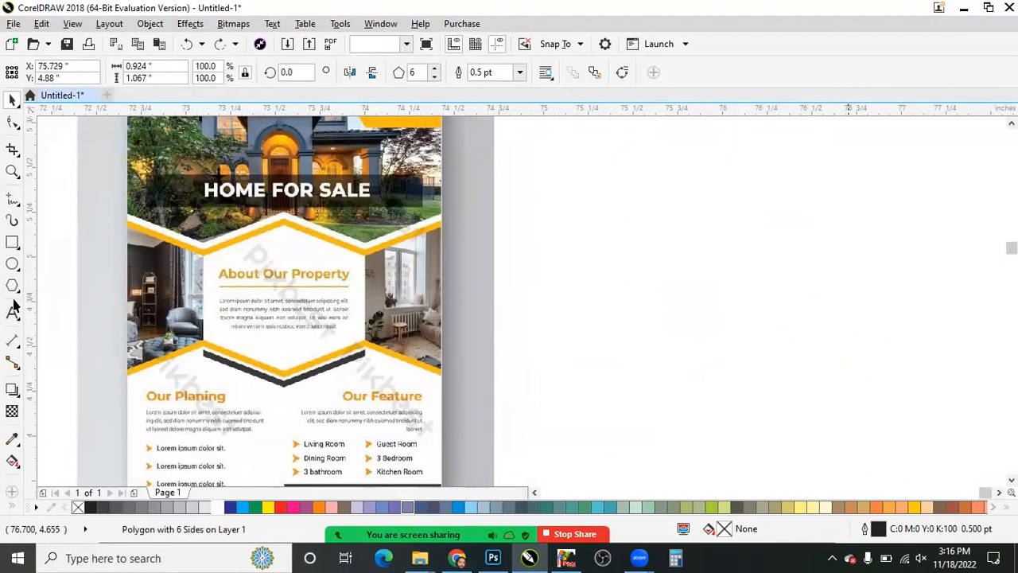
Draw a six-sided polygon about 1.04 by 1.20 inches in the empty area beside the flyer.
key("y")
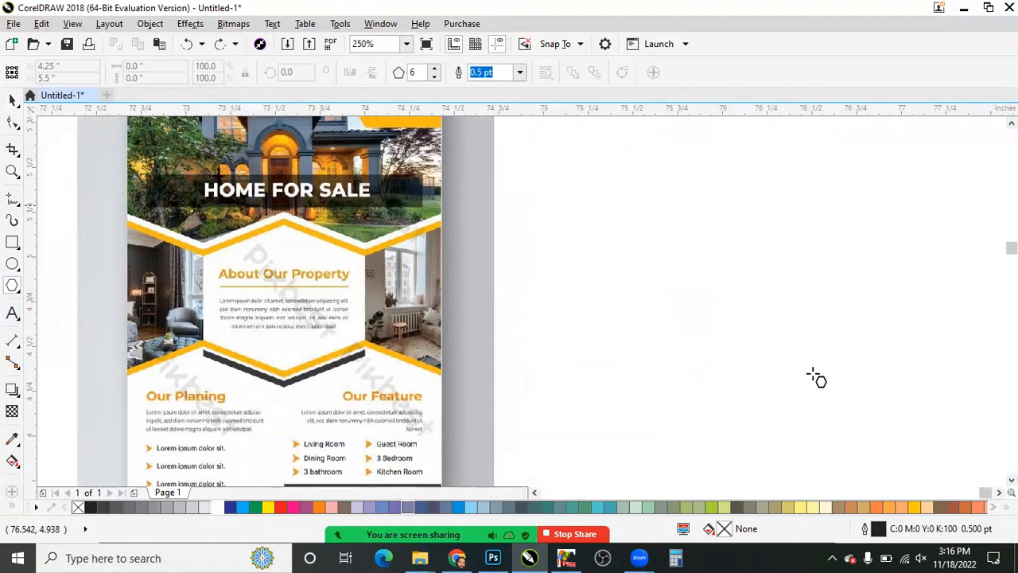
left_click_drag(607, 196, 831, 393)
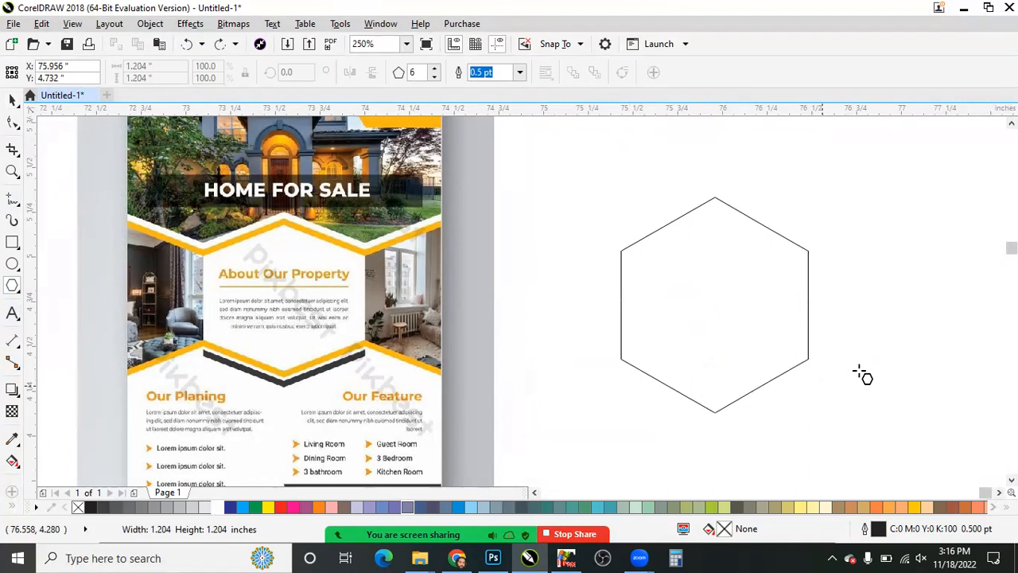
scroll(784, 390, "down", 2)
scroll(611, 308, "up", 2)
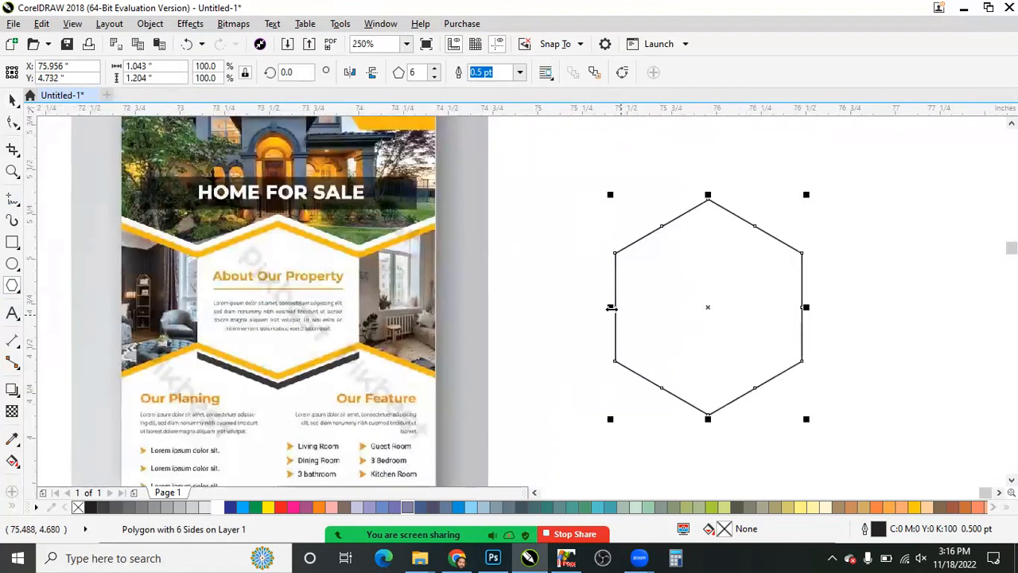
Place a horizontally mirrored copy against the hexagon's right edge and repeat it to form a row of three touching hexagons.
key("Escape")
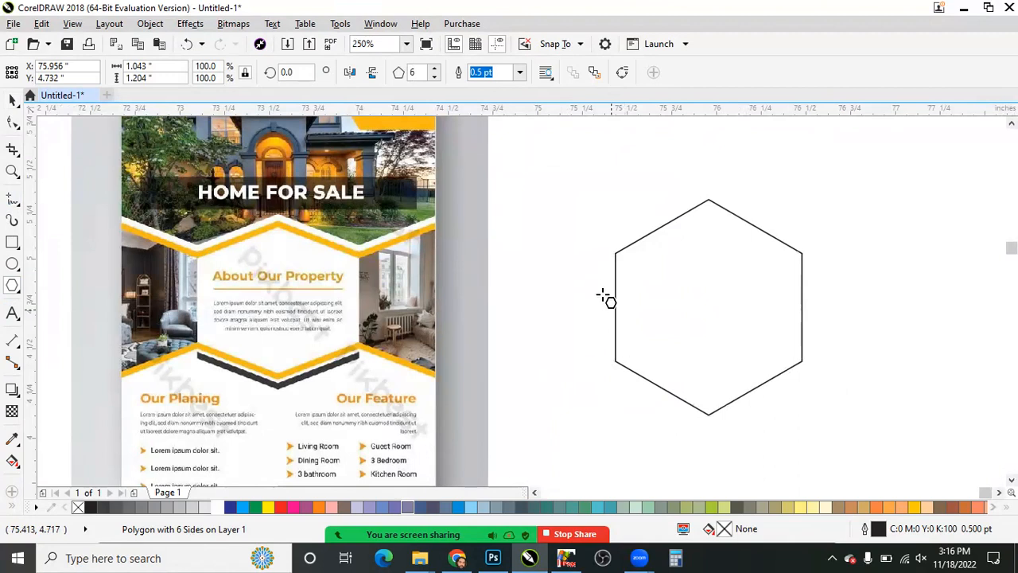
left_click(612, 308)
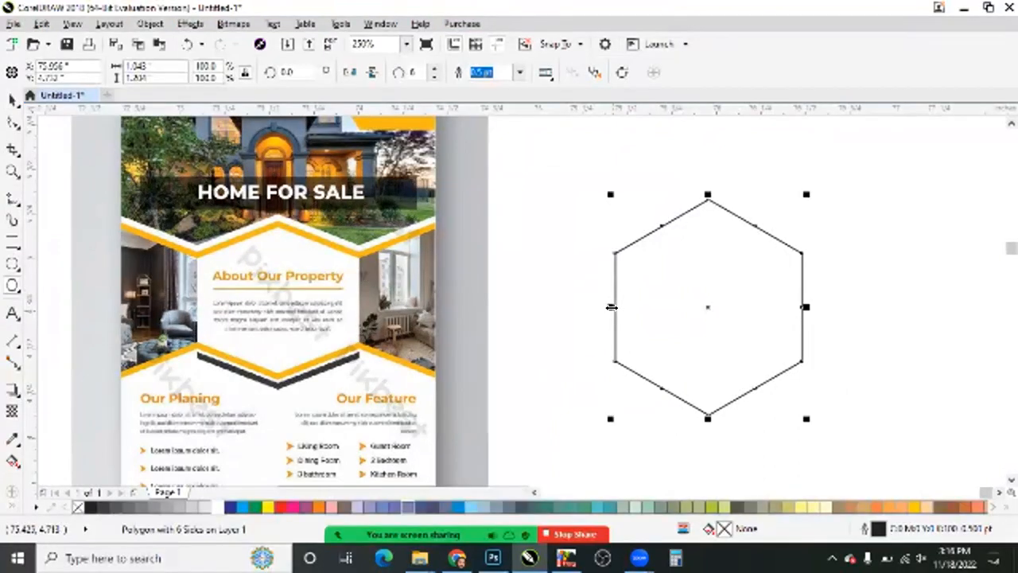
key("Escape")
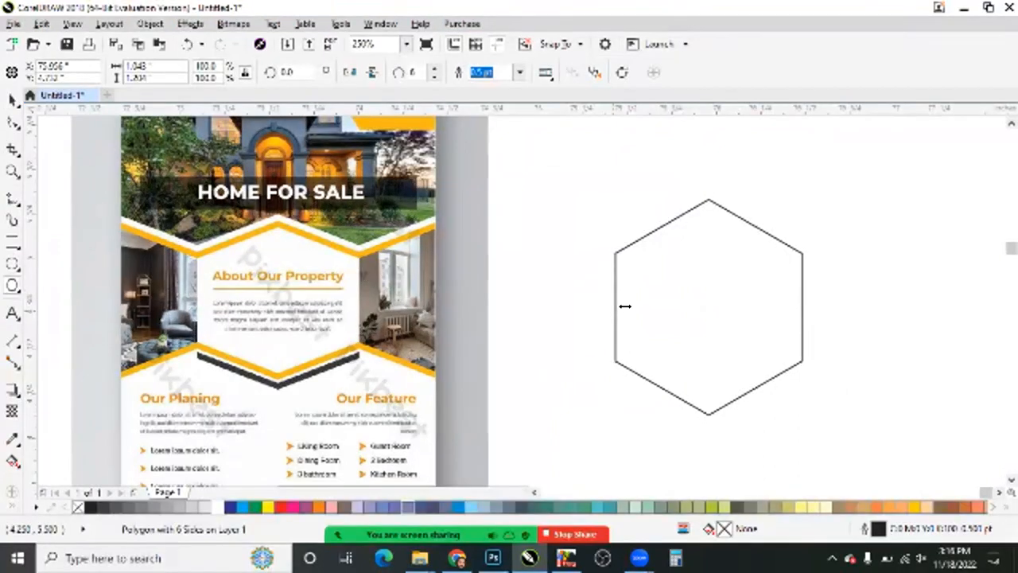
left_click_drag(774, 315, 807, 321)
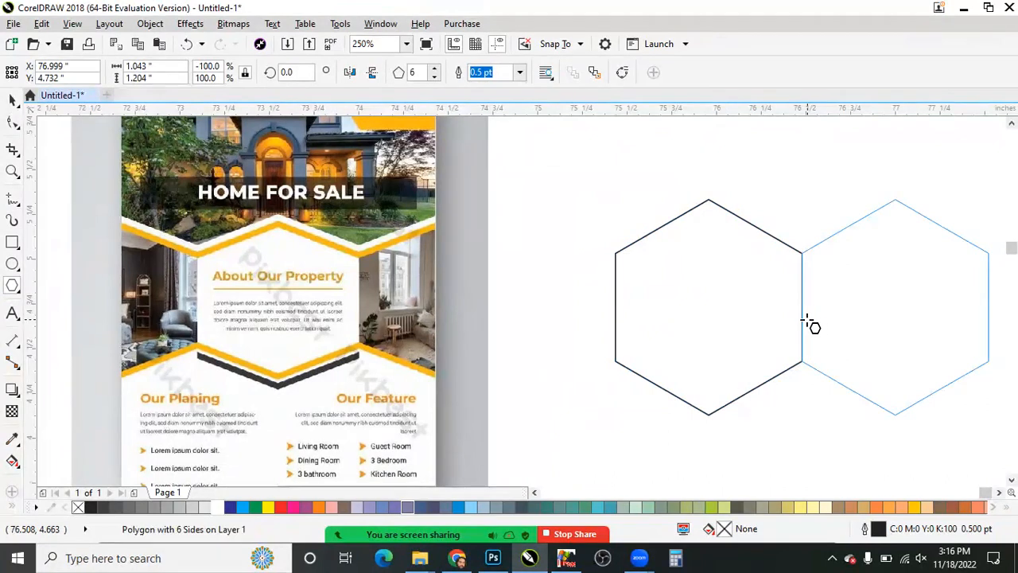
scroll(883, 346, "down", 2)
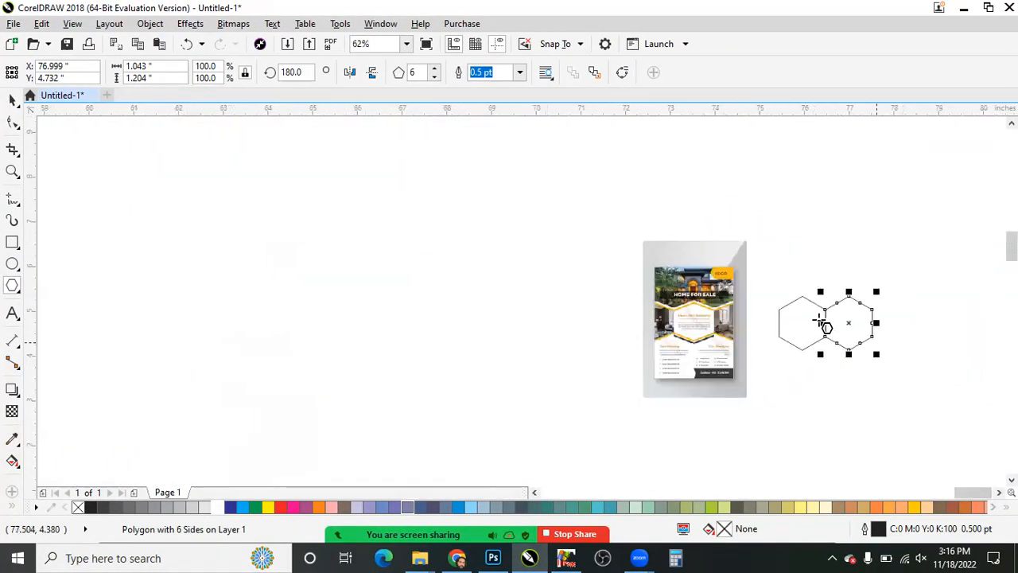
scroll(820, 320, "up", 1)
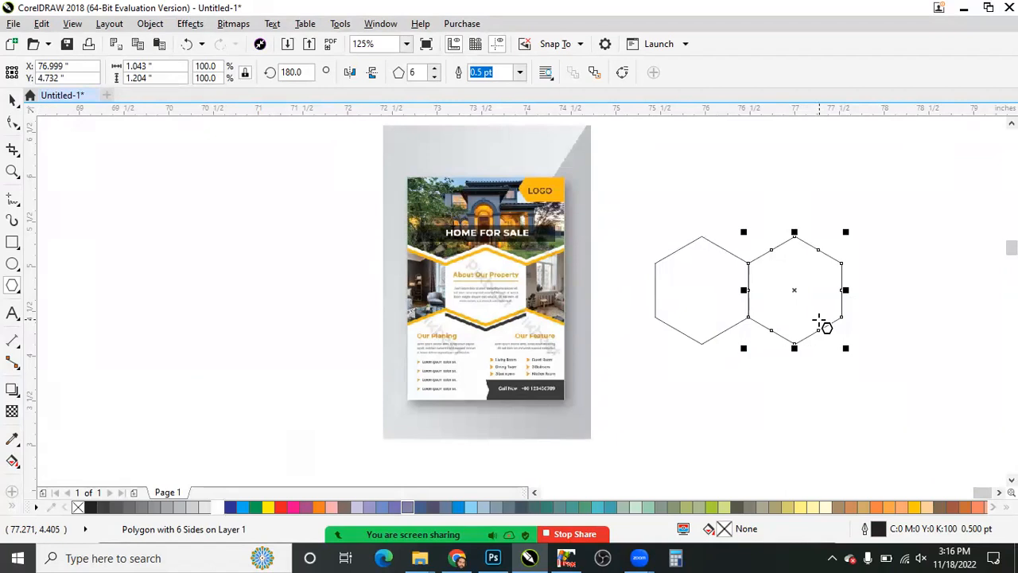
key("ctrl+d")
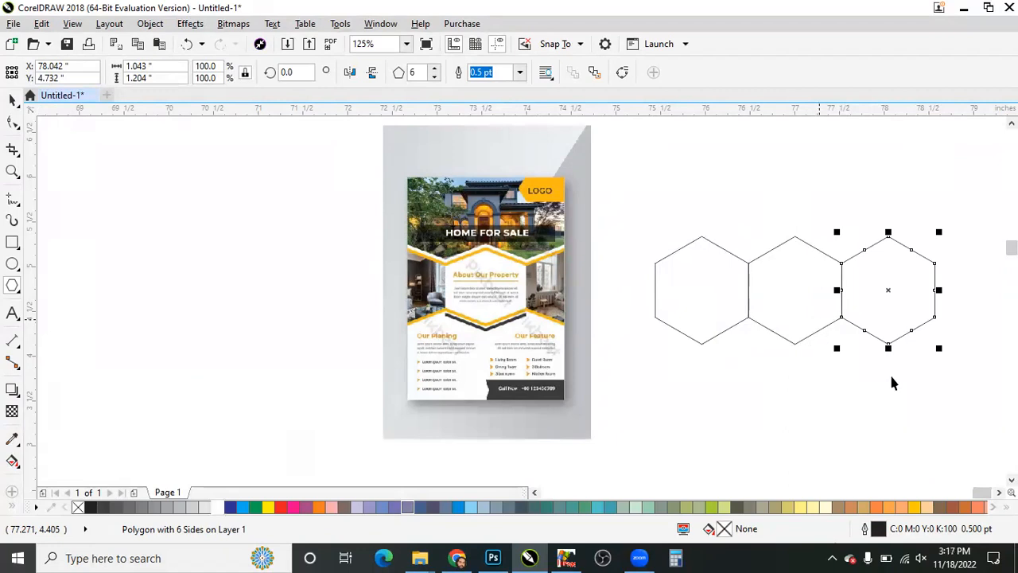
Fill all three hexagons with white and remove their outlines.
key("space")
left_click_drag(611, 186, 987, 414)
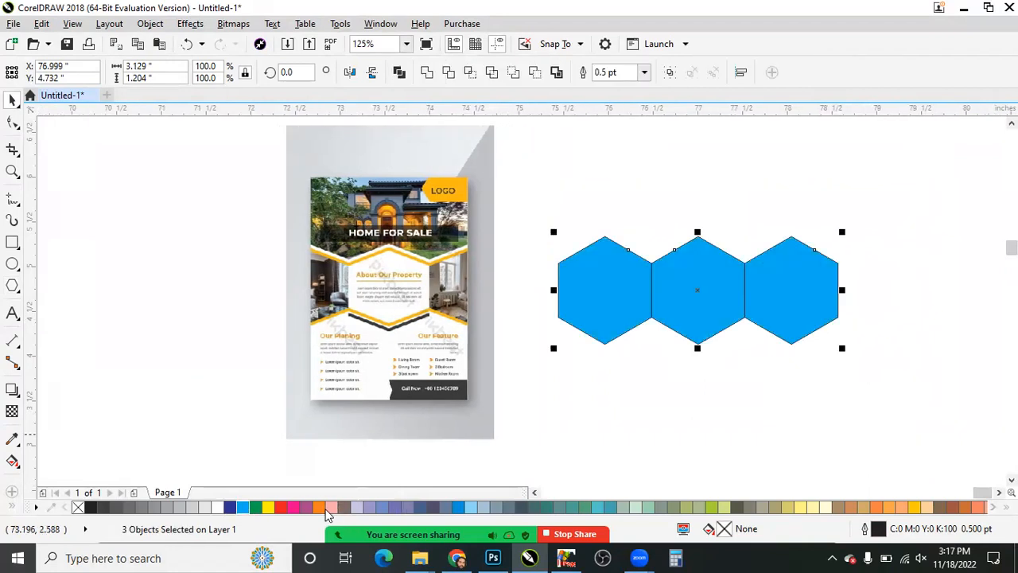
left_click(243, 506)
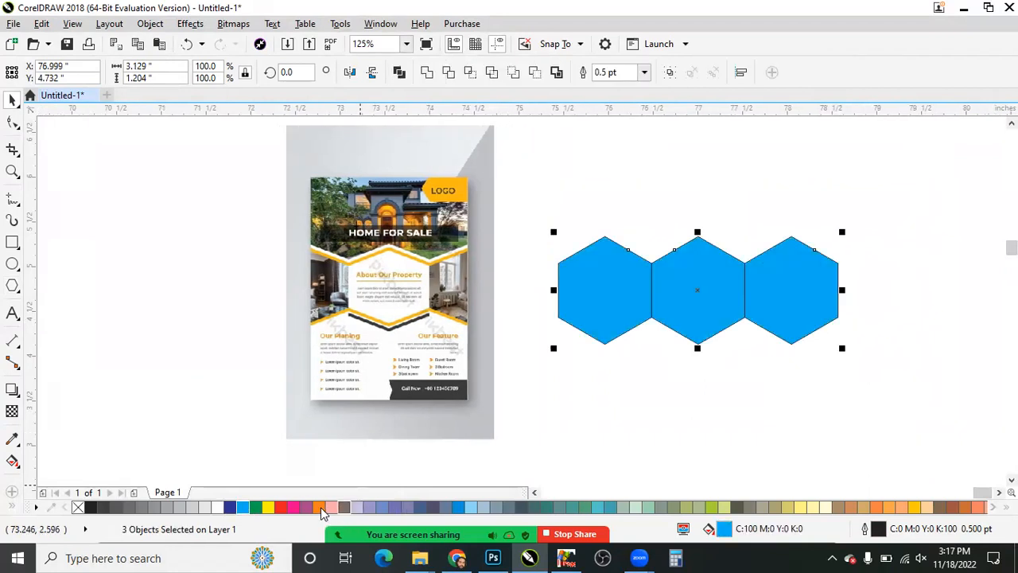
left_click(331, 507)
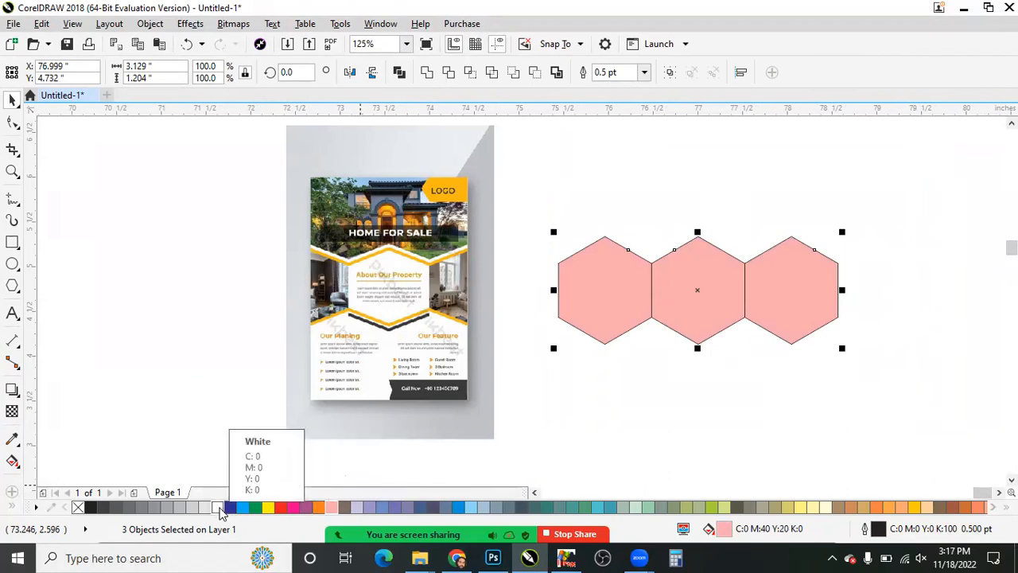
left_click(77, 507)
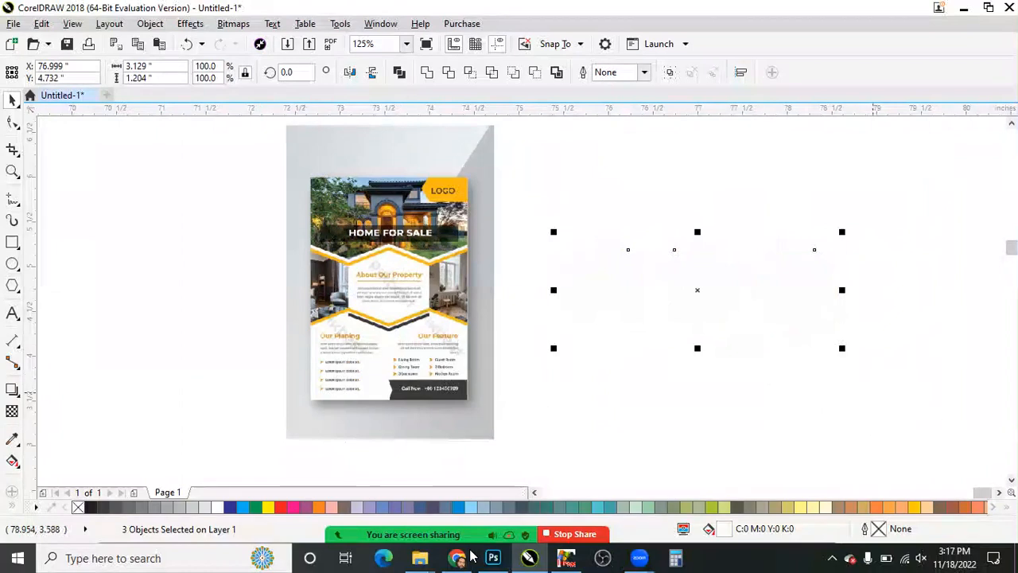
Switch to Photoshop and create a new document 2 inches wide by 3 inches high at 650 pixels/inch.
key("ctrl+e")
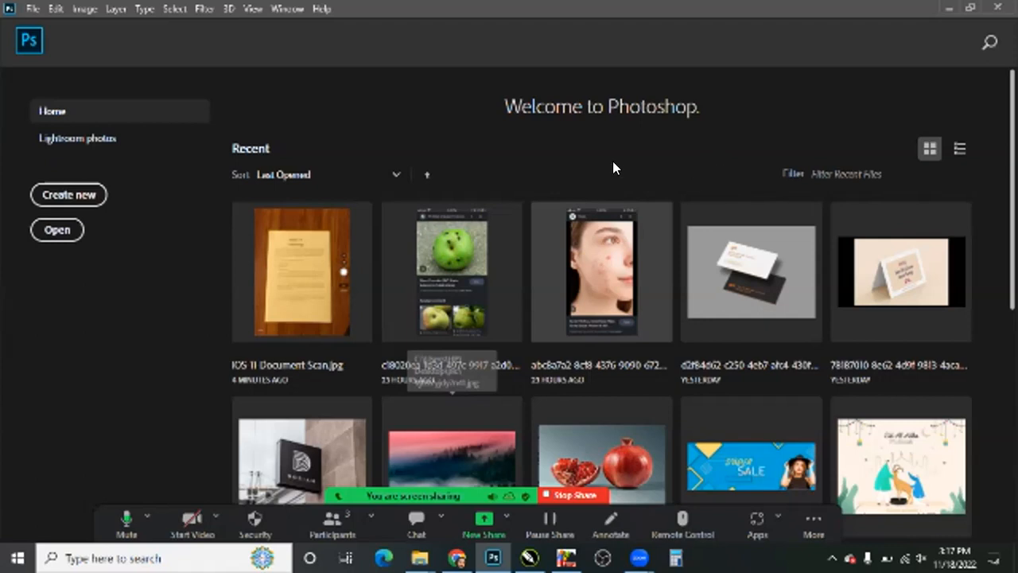
key("ctrl+n")
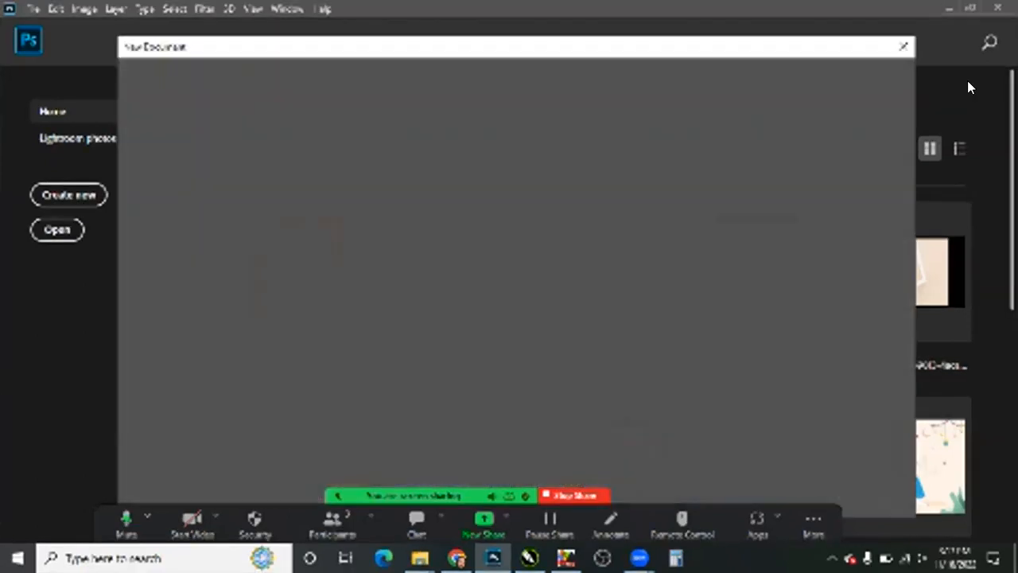
type("2")
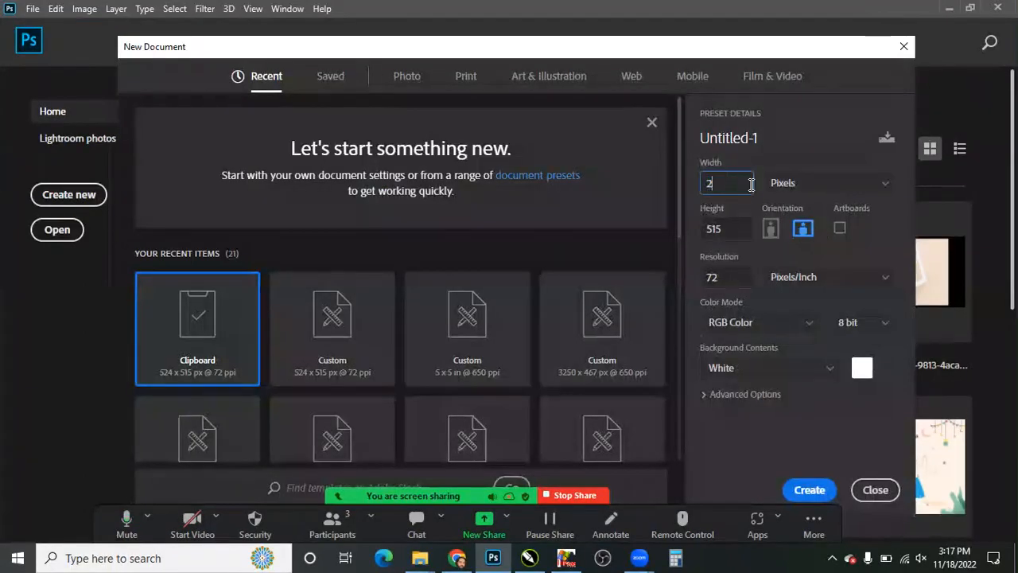
key("Tab")
key("Down")
key("Down")
key("Return")
key("shift+Tab")
type("2")
key("Tab")
type("3")
key("Tab")
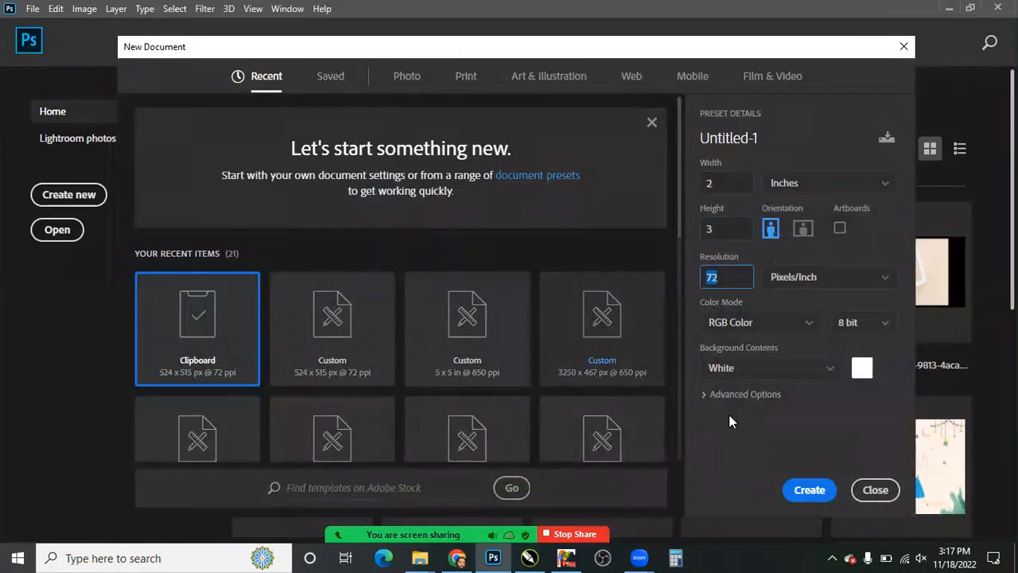
type("650")
key("Return")
Place the existing 01.eps from the Desktop's eps folder as an embedded object, and delete the placed layer.
key("alt+f")
key("l")
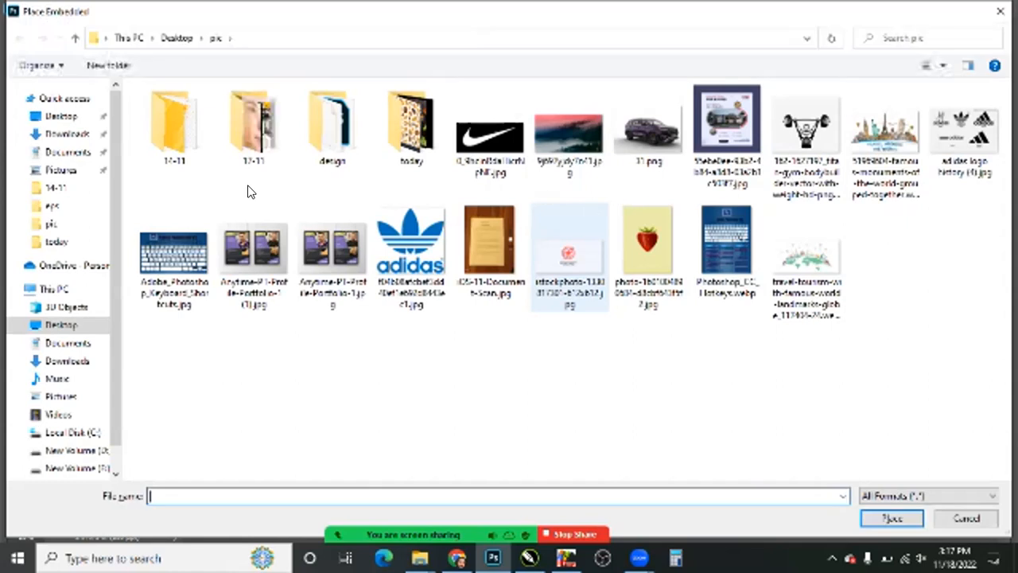
left_click(61, 116)
double_click(258, 131)
double_click(267, 138)
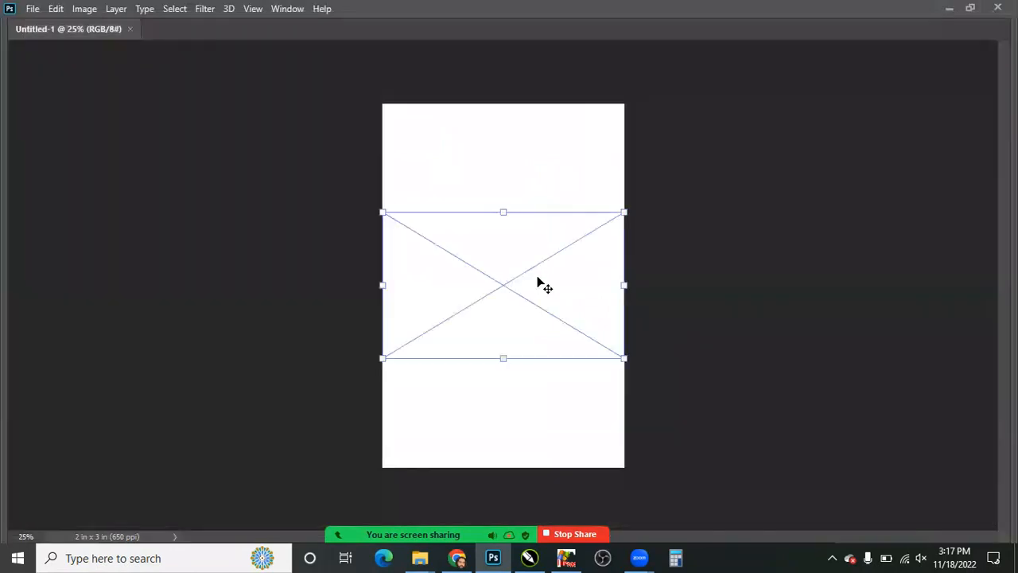
key("Return")
key("Delete")
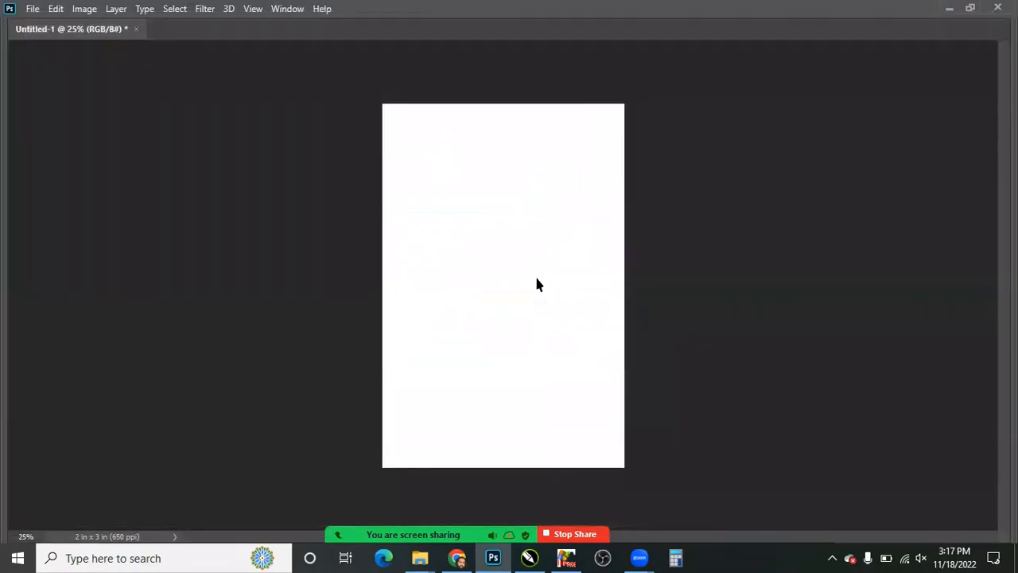
Return to CorelDRAW and export only the selected hexagons as EPS, overwriting 01.eps in the Desktop's eps folder.
key("alt+Tab")
key("alt+Tab")
key("alt+Tab")
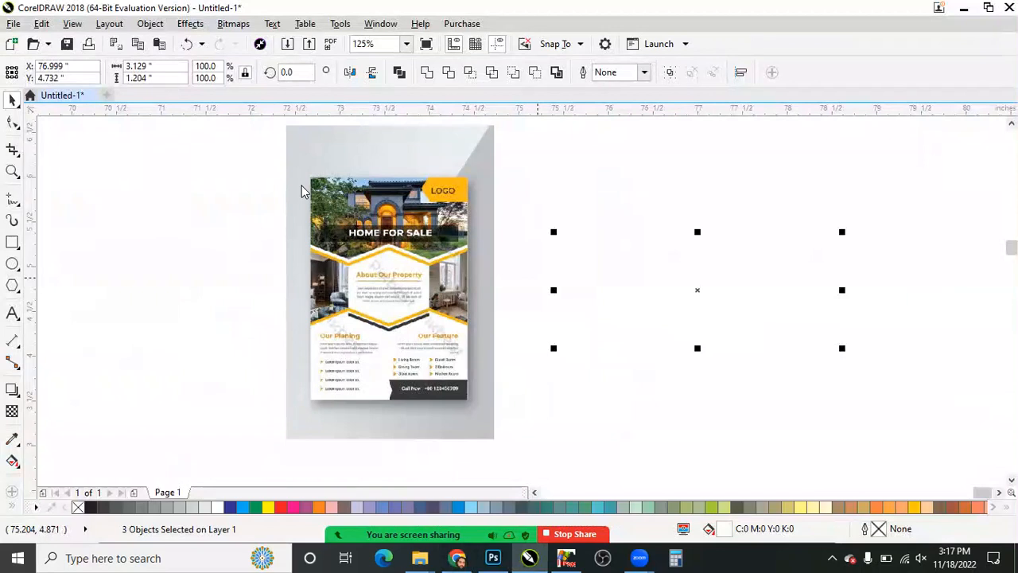
key("ctrl+e")
double_click(266, 193)
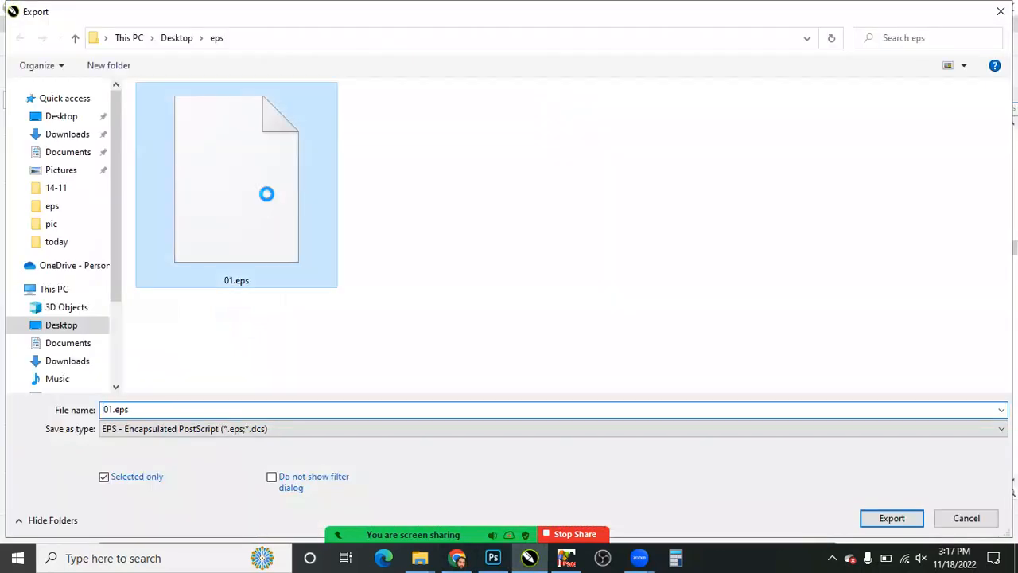
key("Return")
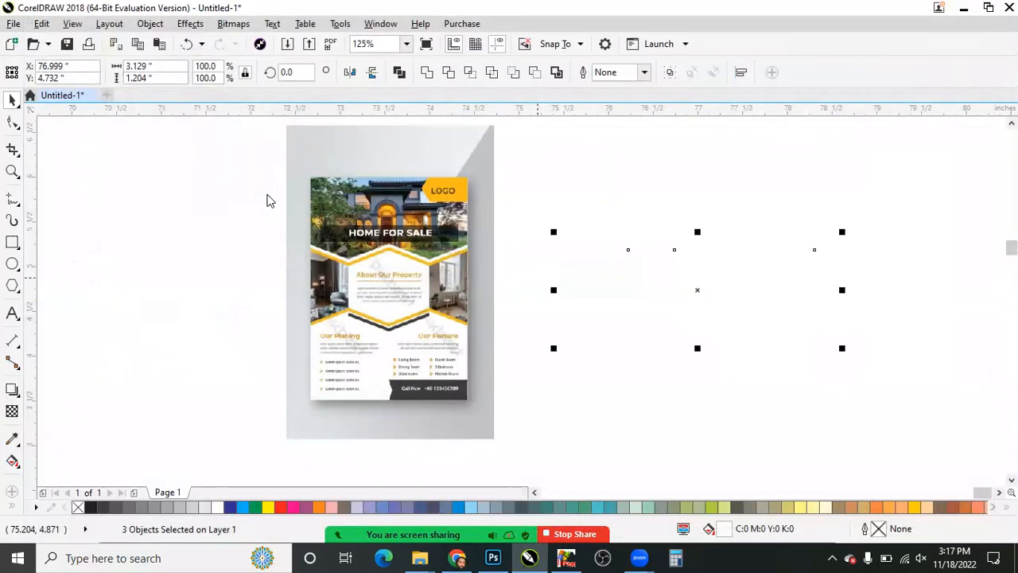
Return to Photoshop and place the newly exported 01.eps as an embedded object in the 2 by 3 inch document.
key("alt+Tab")
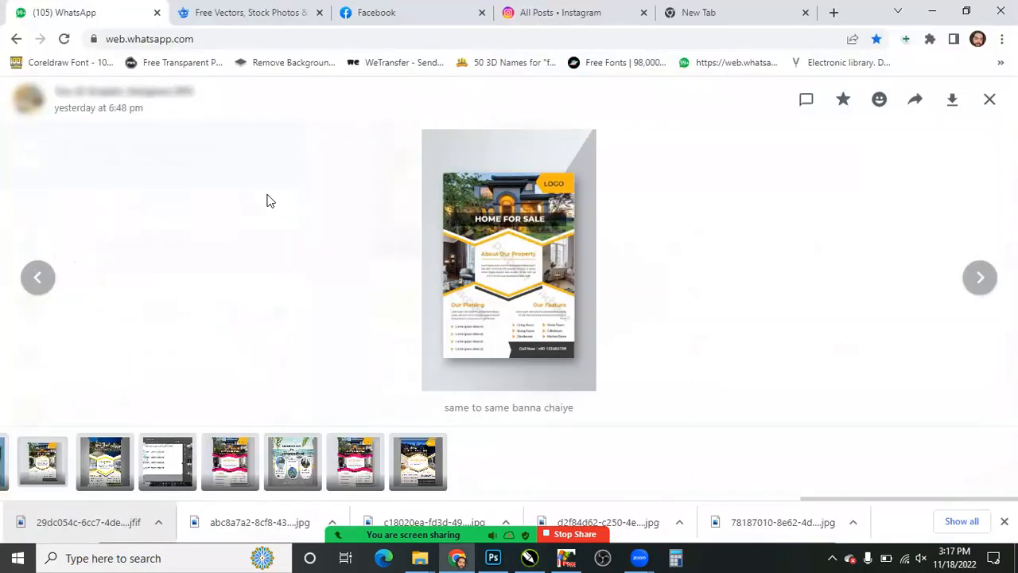
key("alt+Tab")
key("alt+f")
key("l")
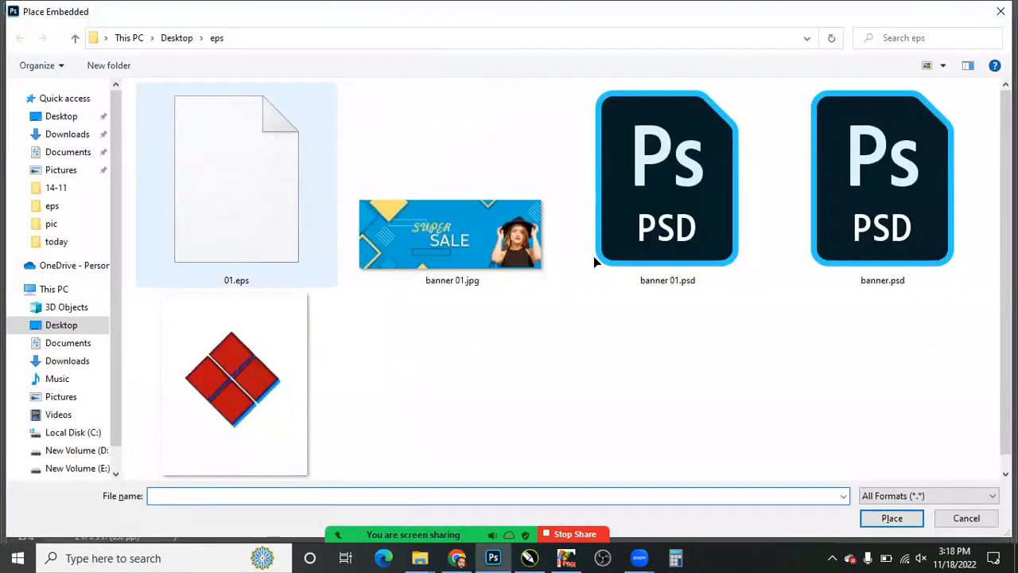
key("Return")
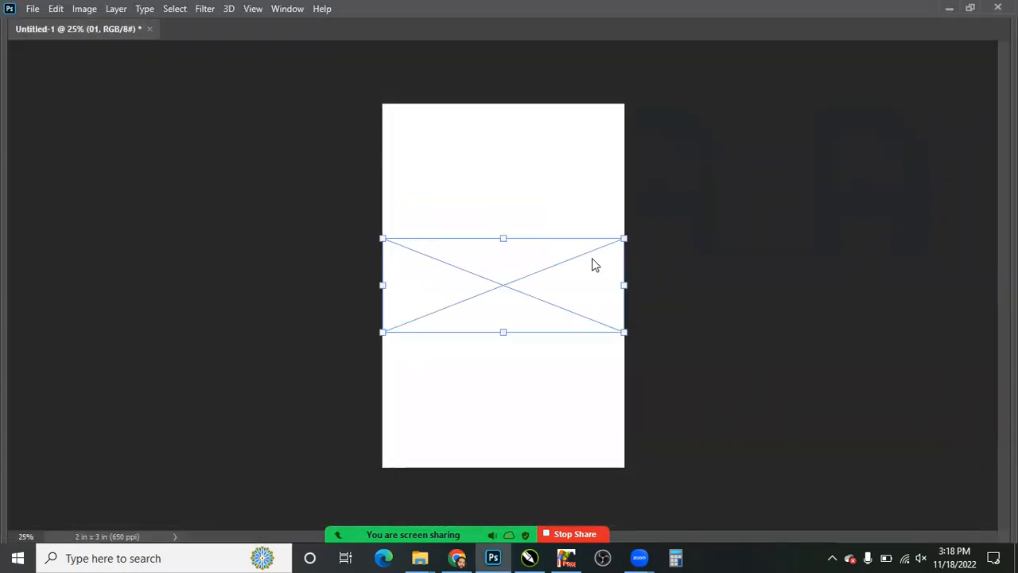
key("Return")
Apply a black (000000) Color Overlay layer style at 100% opacity to the placed hexagon row.
key("alt+l")
key("Escape")
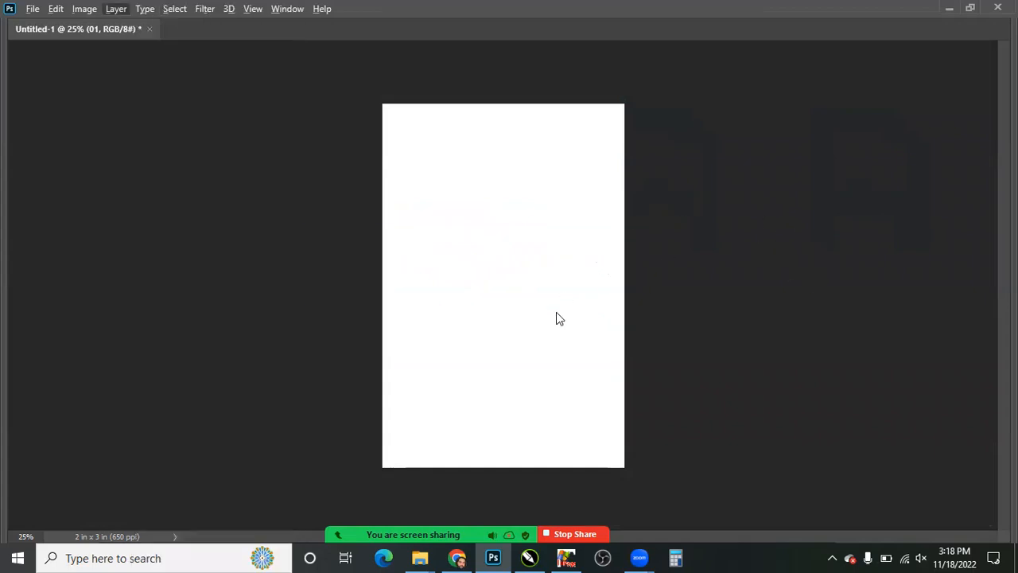
key("shift+Tab")
key("space")
type("000000")
key("Return")
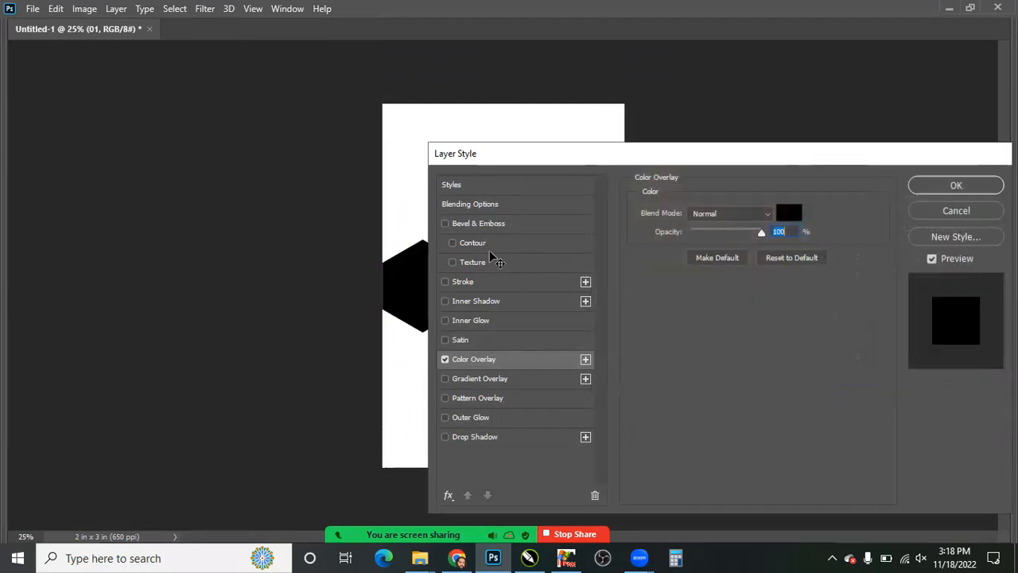
key("Return")
Enlarge the hexagon row from its center until only half of each outer hexagon stays on the canvas, and compare it with the flyer.
key("ctrl+0")
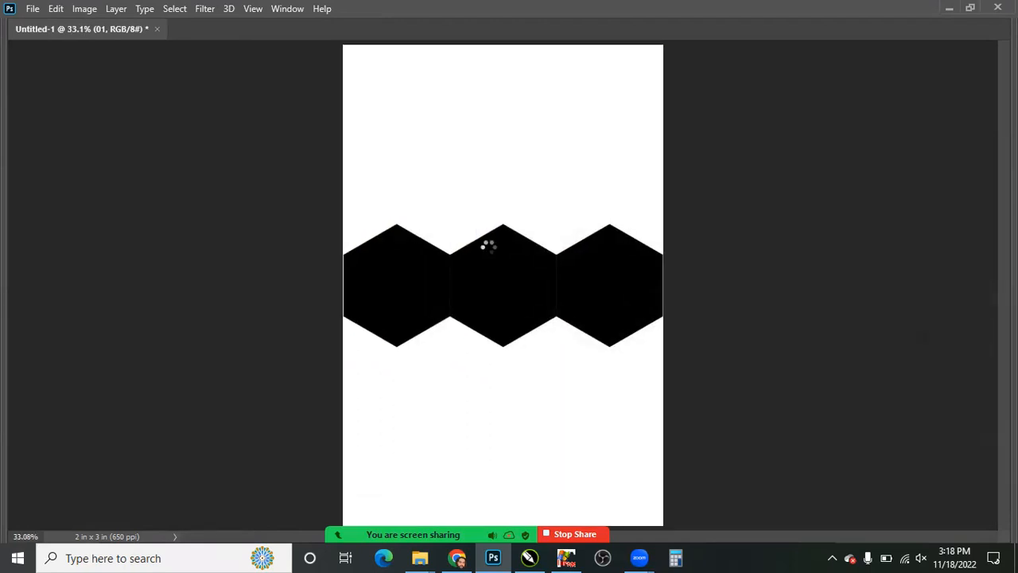
key("ctrl+t")
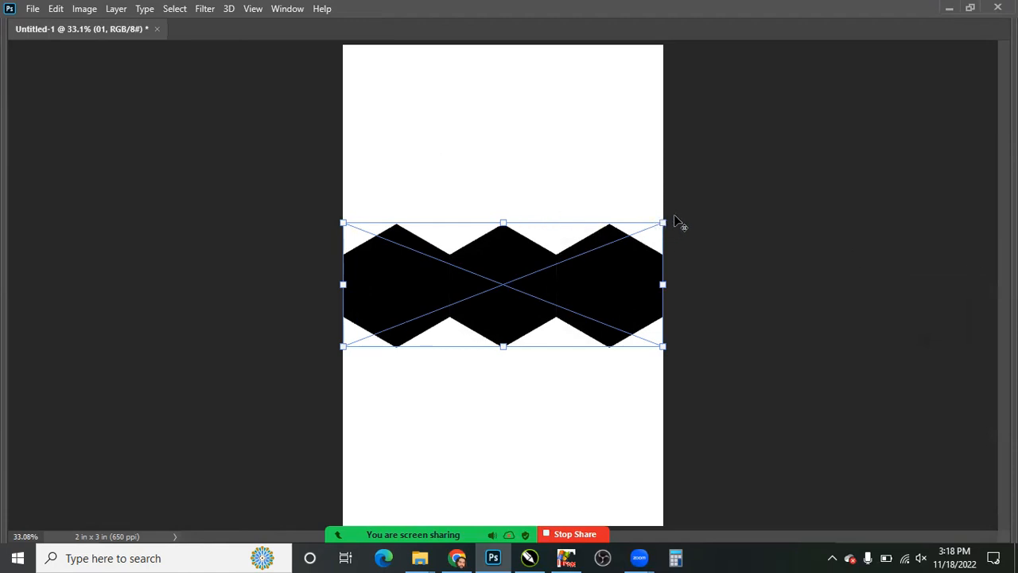
left_click_drag(733, 200, 663, 201)
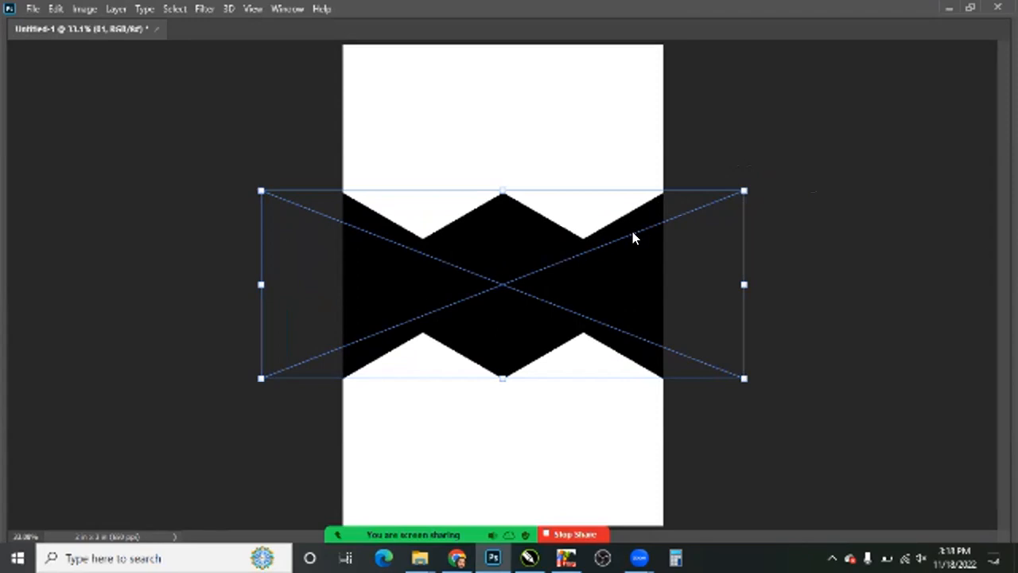
key("Return")
key("alt+Tab")
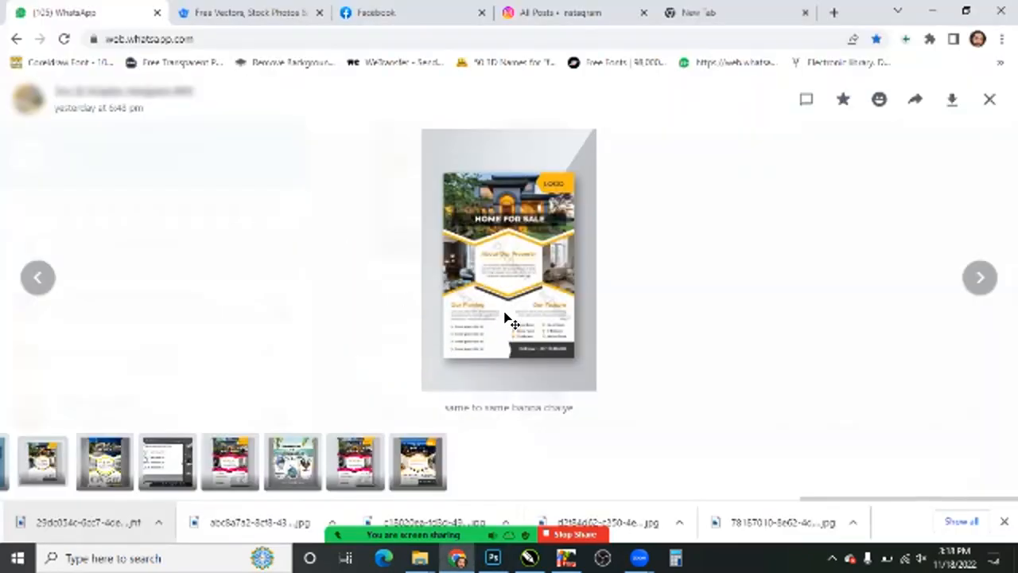
key("alt+Tab")
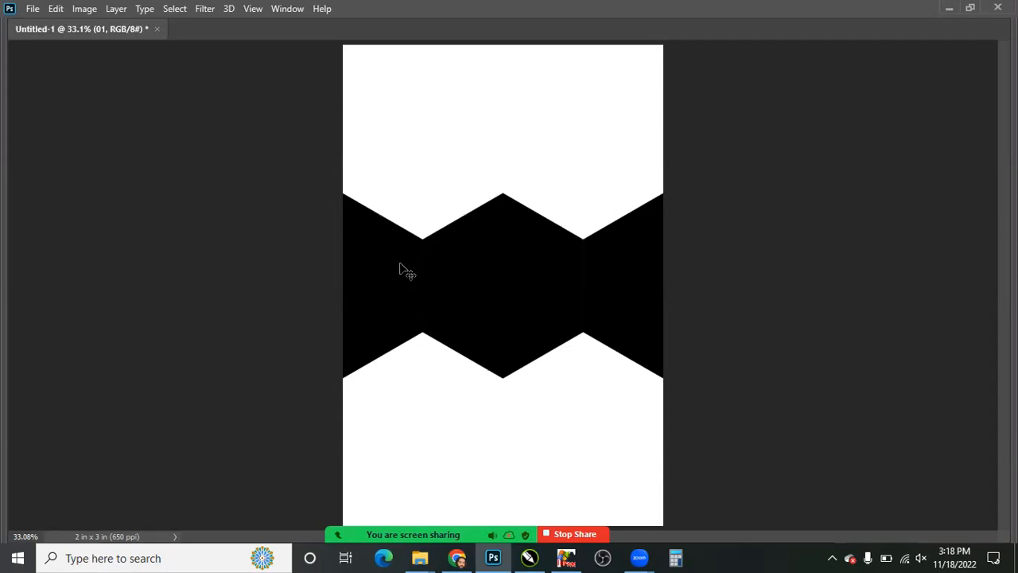
Select the Background layer beneath the black hexagon row.
right_click(400, 266)
key("Escape")
right_click(400, 265)
left_click(440, 287)
right_click(486, 268)
left_click(507, 278)
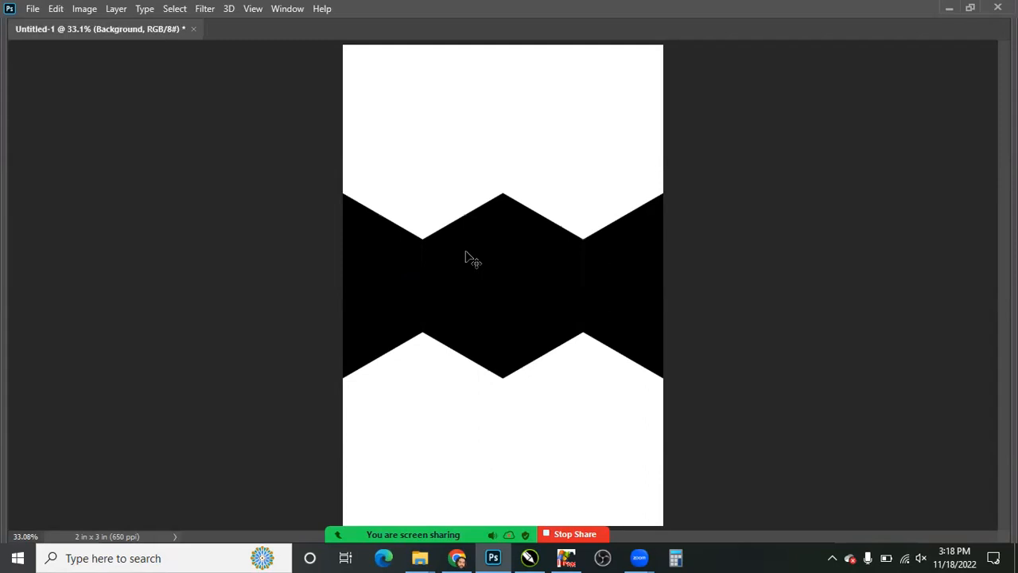
Compare the black hexagon row with the central hexagon area of the Home for Sale flyer in the browser.
key("shift+w")
key("shift+w")
key("alt+Tab")
key("alt+Tab")
left_click(563, 223, "alt")
key("alt+Tab")
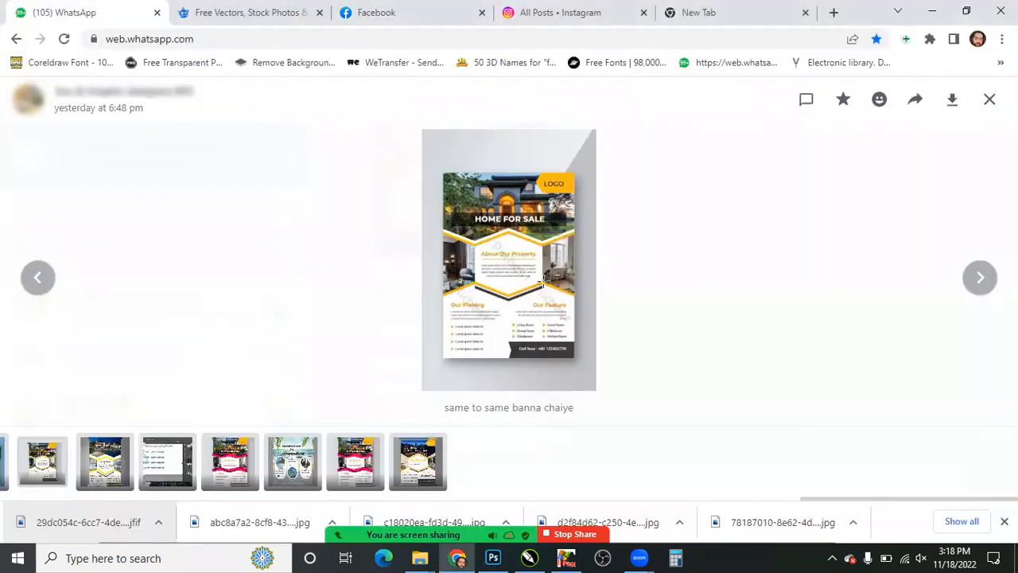
key("alt+Tab")
Select the hexagon row layer and add an inside Stroke layer style in bright yellow at 100% opacity.
right_click(562, 281)
left_click(562, 289)
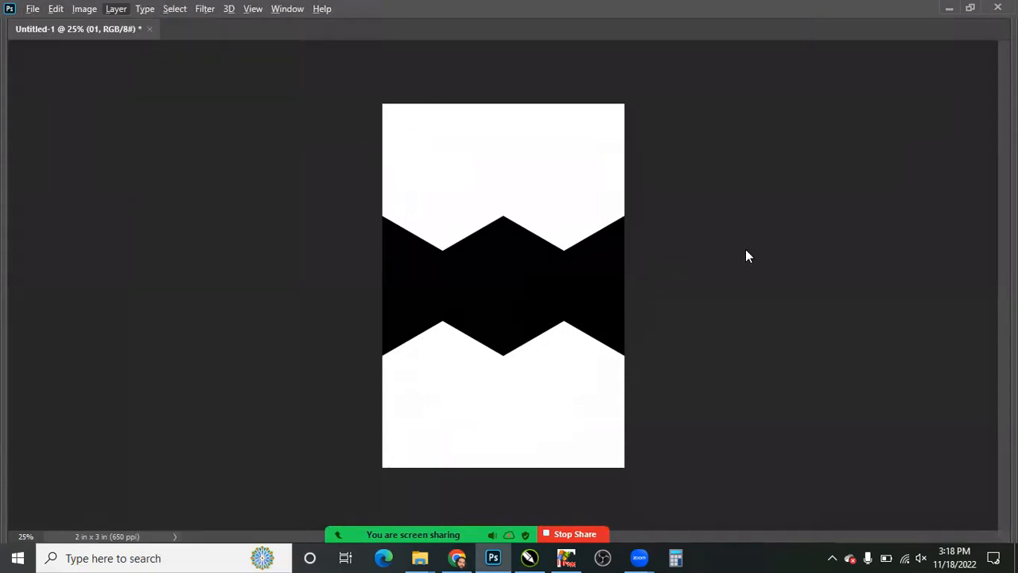
key("y")
key("k")
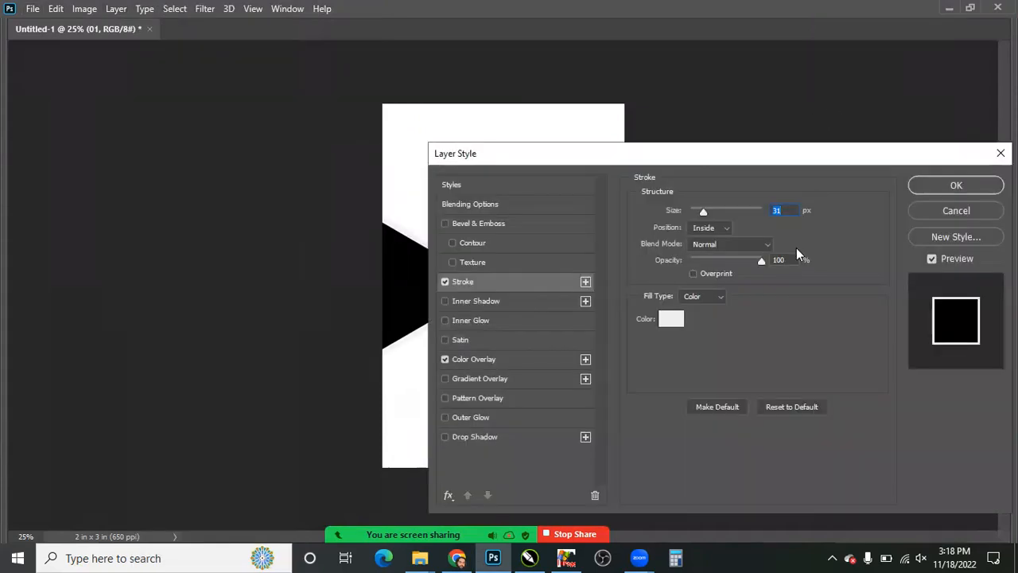
left_click_drag(697, 158, 833, 111)
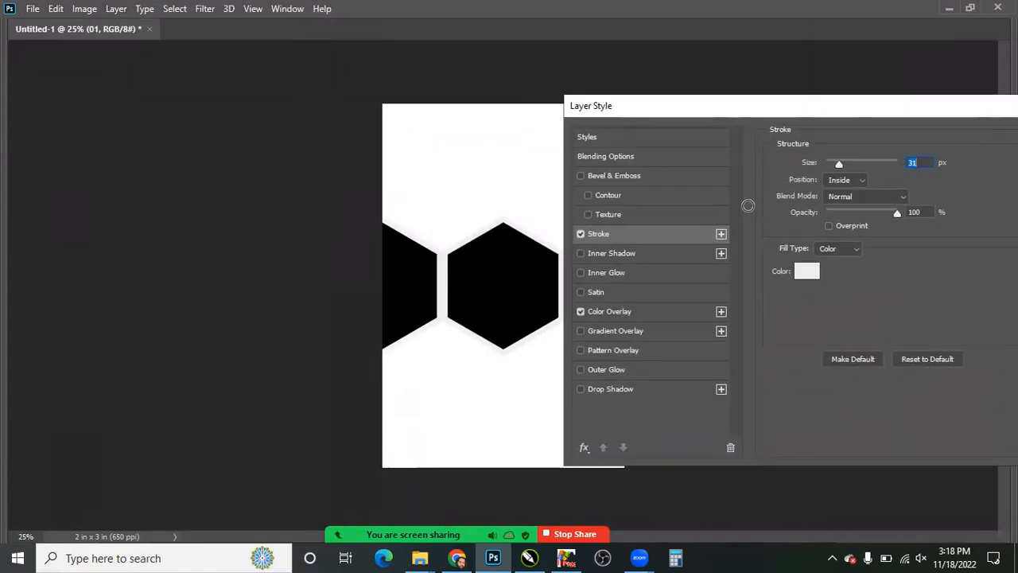
left_click(807, 271)
left_click(804, 306)
left_click(741, 185)
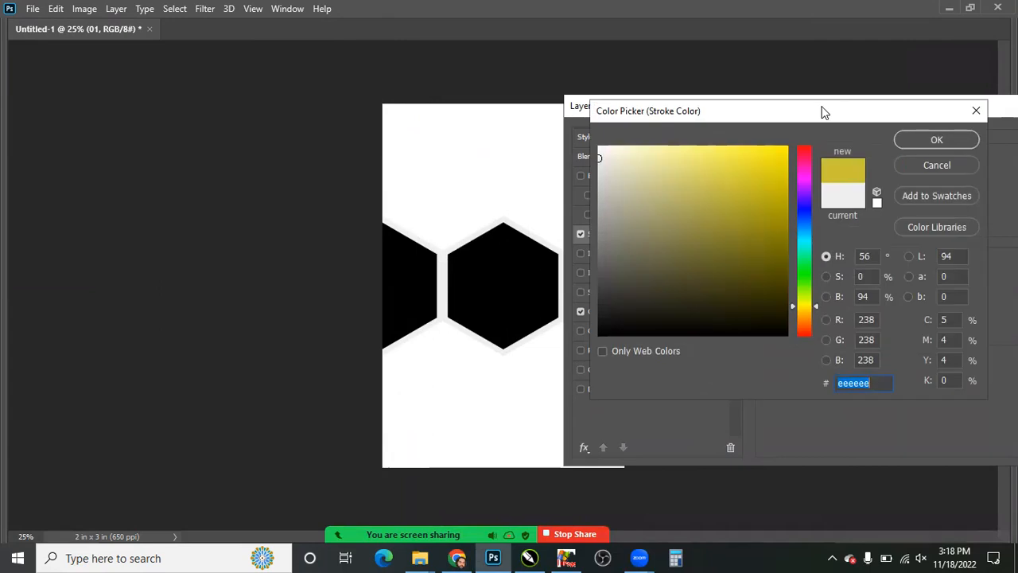
key("Return")
Reduce the hexagon row's yellow stroke size to 18 px and apply the layer style.
key("Down")
key("Down")
key("Down")
key("Down")
key("Down")
key("Down")
key("Down")
key("Down")
key("Down")
key("Down")
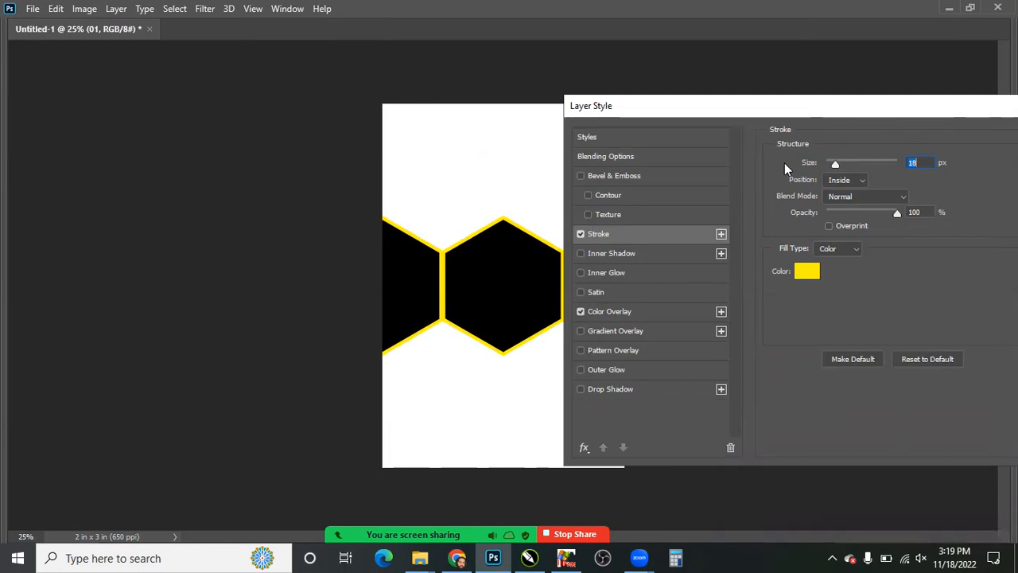
key("Return")
Check the flyer's outlines, switch to CorelDRAW, and export a single hexagon as EPS over the existing 01.eps.
key("alt+Tab")
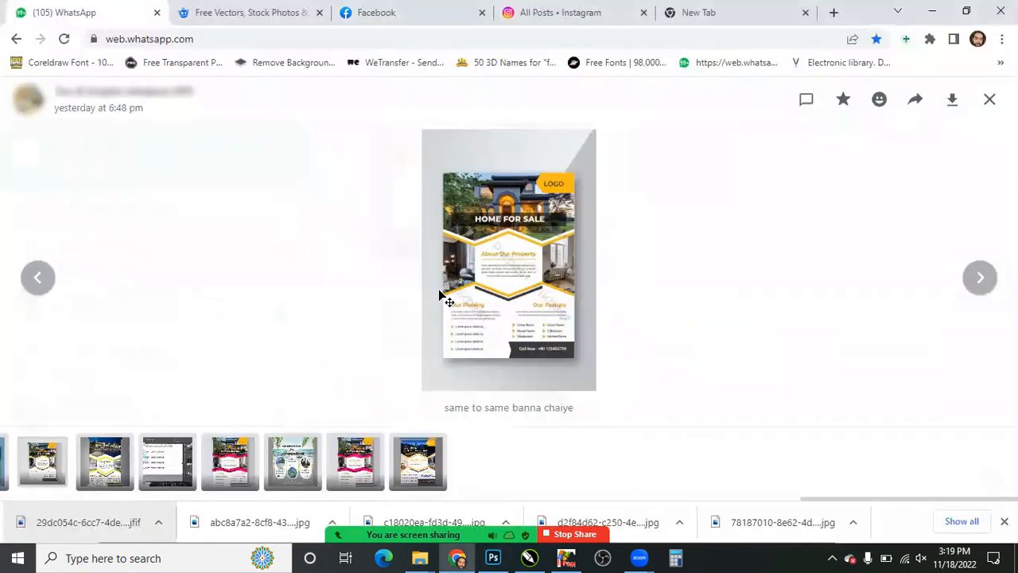
key("alt+Tab")
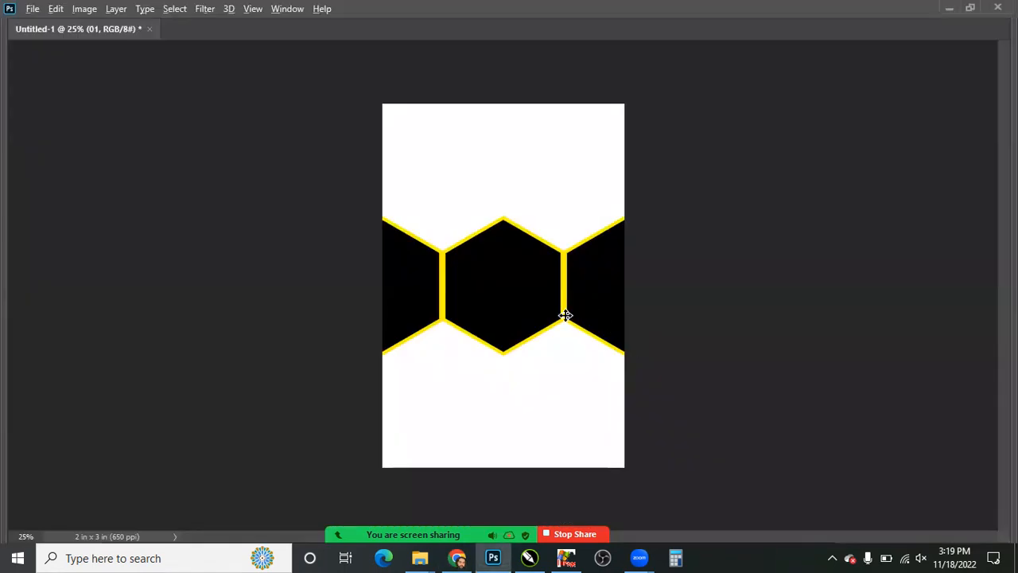
key("alt+Tab")
key("Tab")
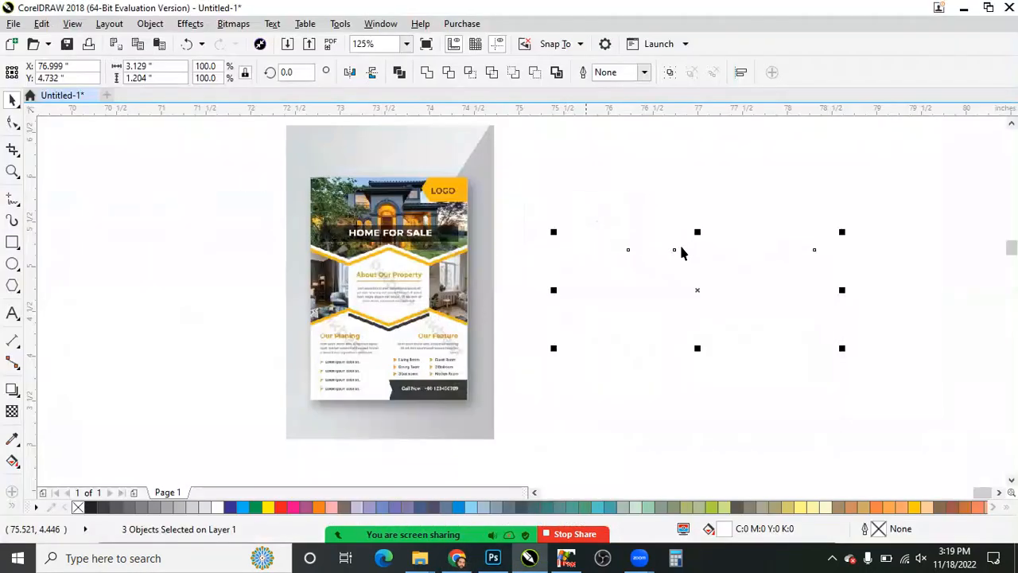
key("ctrl+e")
left_click(272, 173)
key("Return")
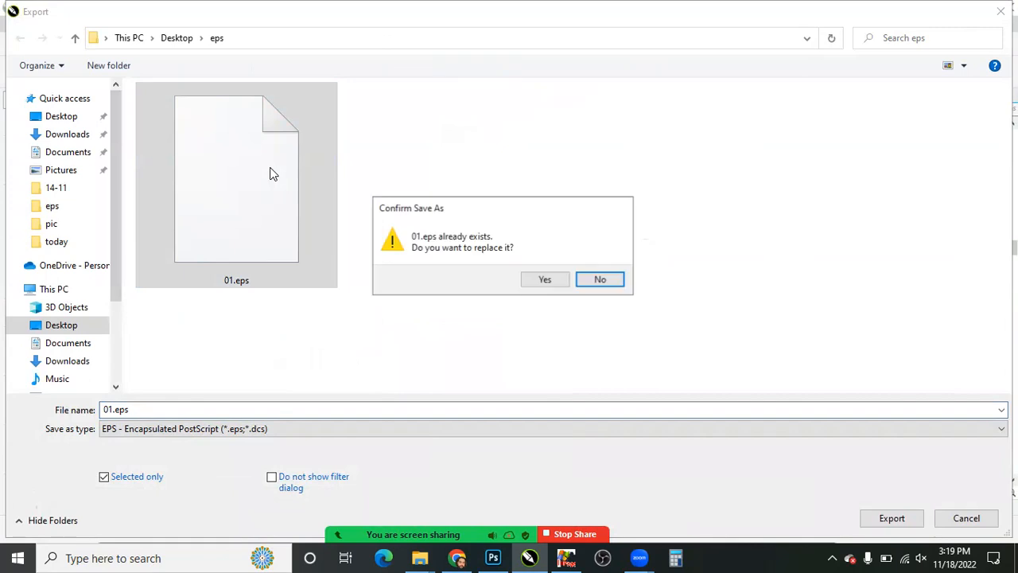
key("Return")
Return to Photoshop, place the updated 01.eps as an embedded object, and size the white hexagon to cover the central black one.
key("alt+Tab")
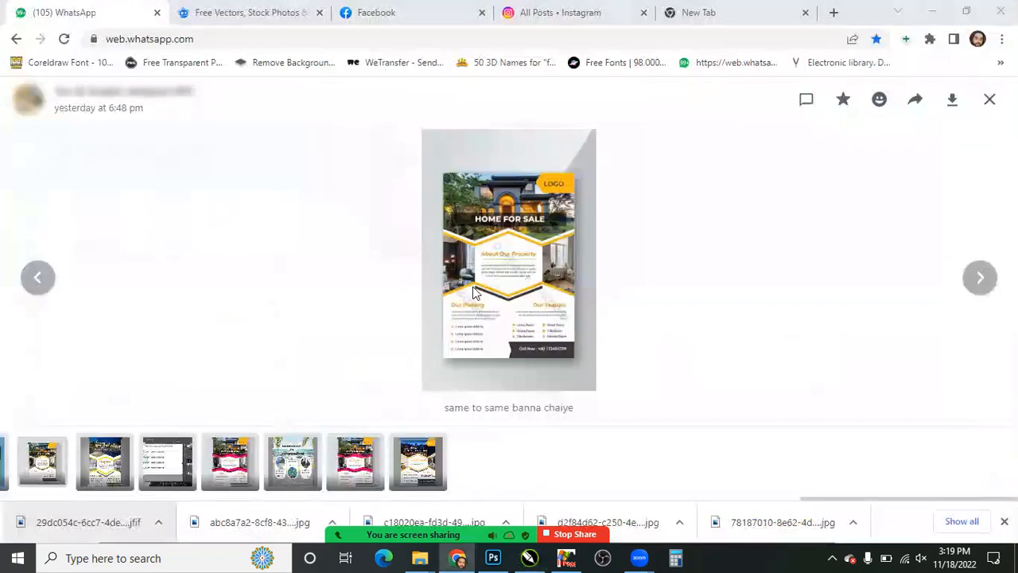
key("alt+Tab")
key("alt+f")
key("l")
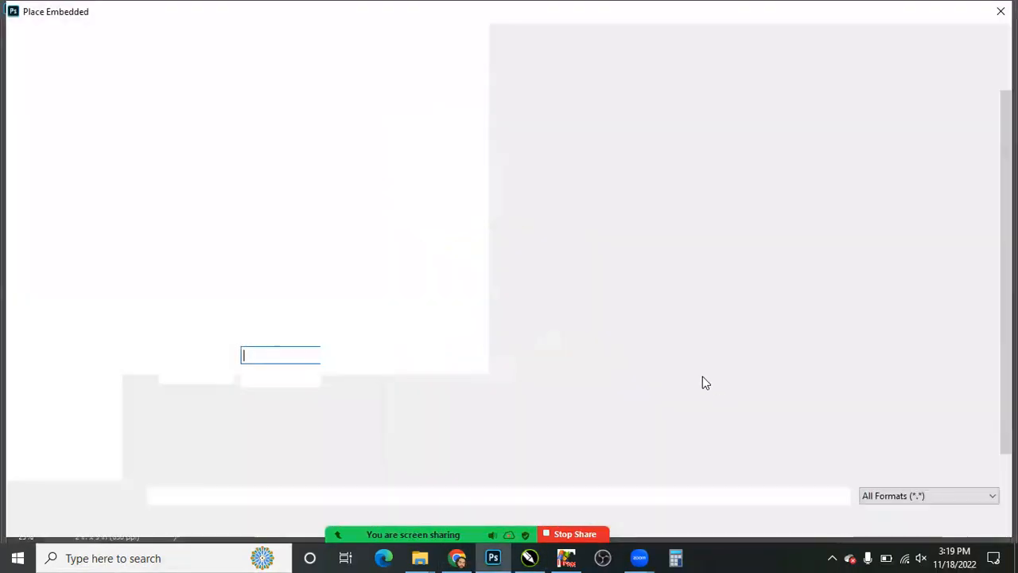
key("Return")
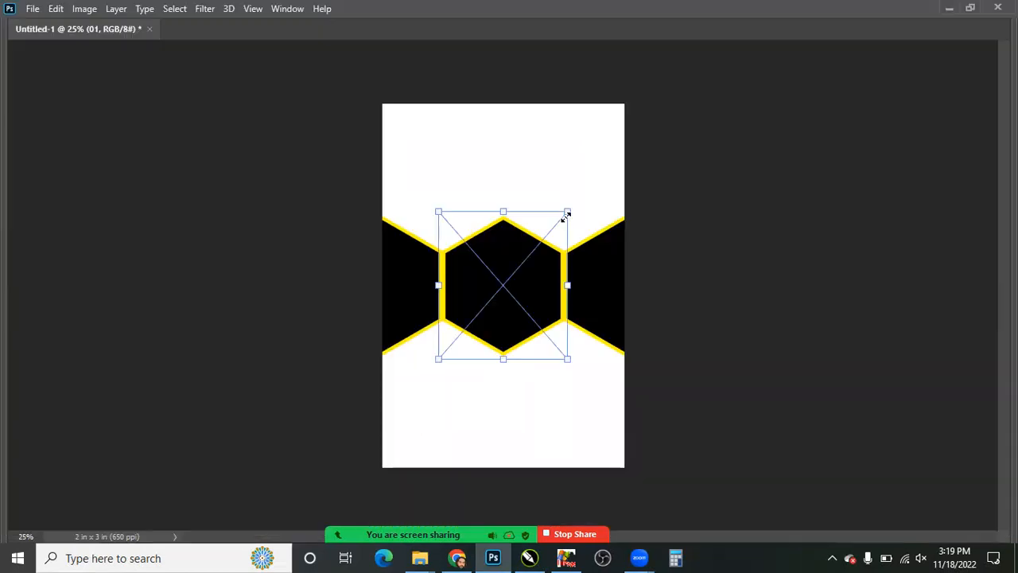
left_click_drag(570, 231, 569, 210)
key("Return")
right_click(500, 291)
key("Escape")
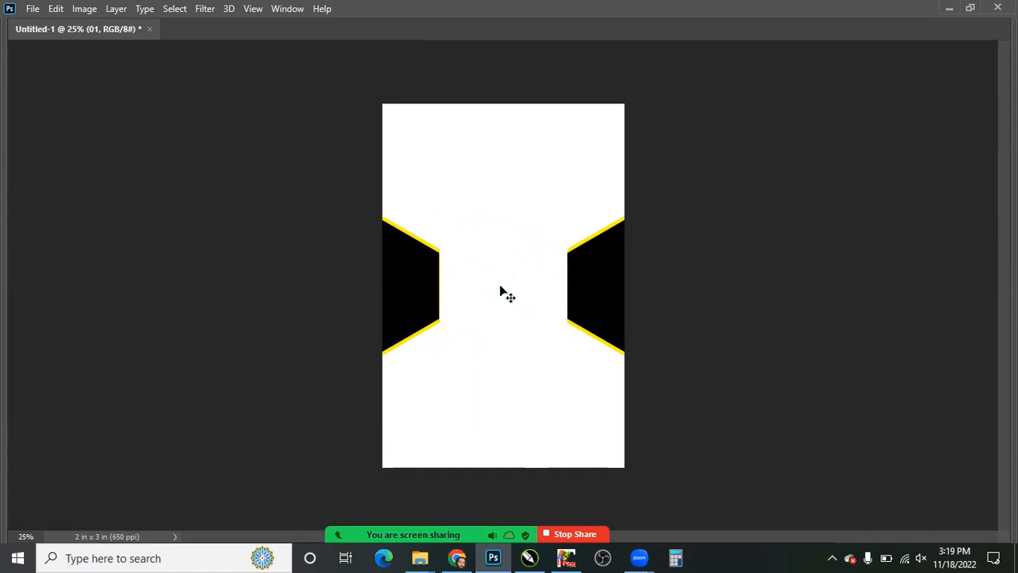
Examine the dark stripe beneath the flyer's hexagon and draw a black, outline-free rectangle about 0.8 by 0.058 inches in CorelDRAW.
key("z")
key("alt+Tab")
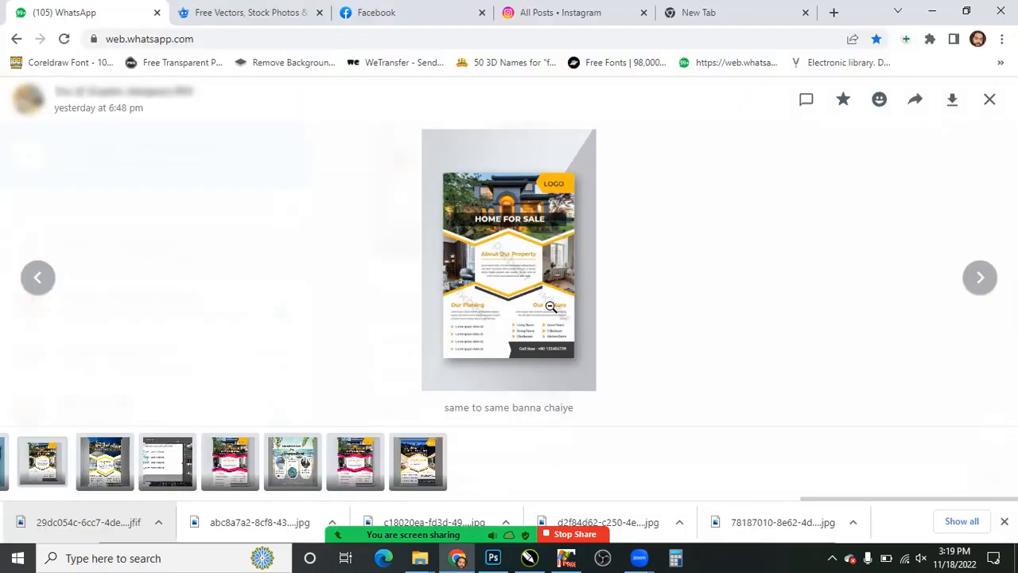
left_click(510, 324)
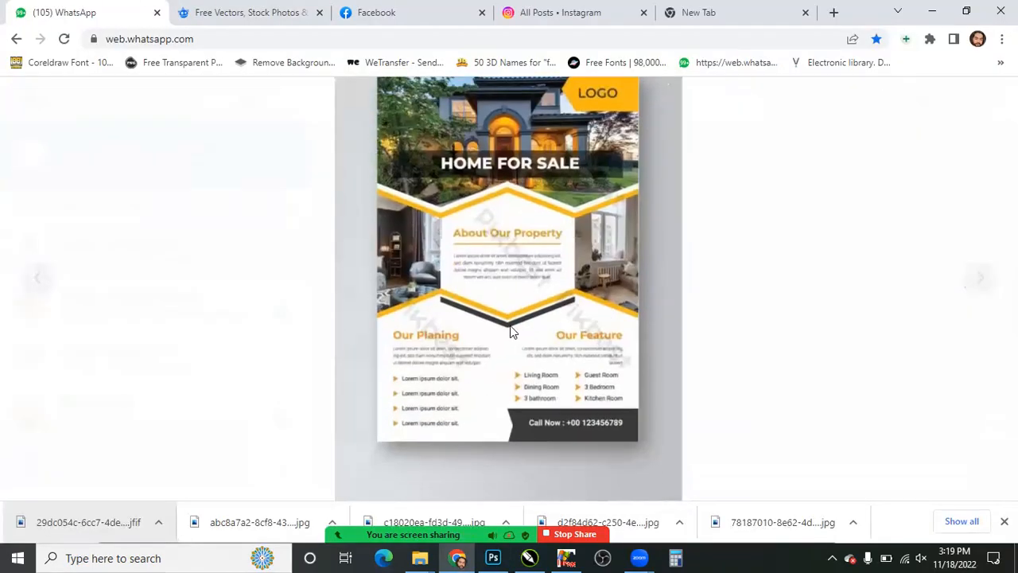
key("alt+Tab")
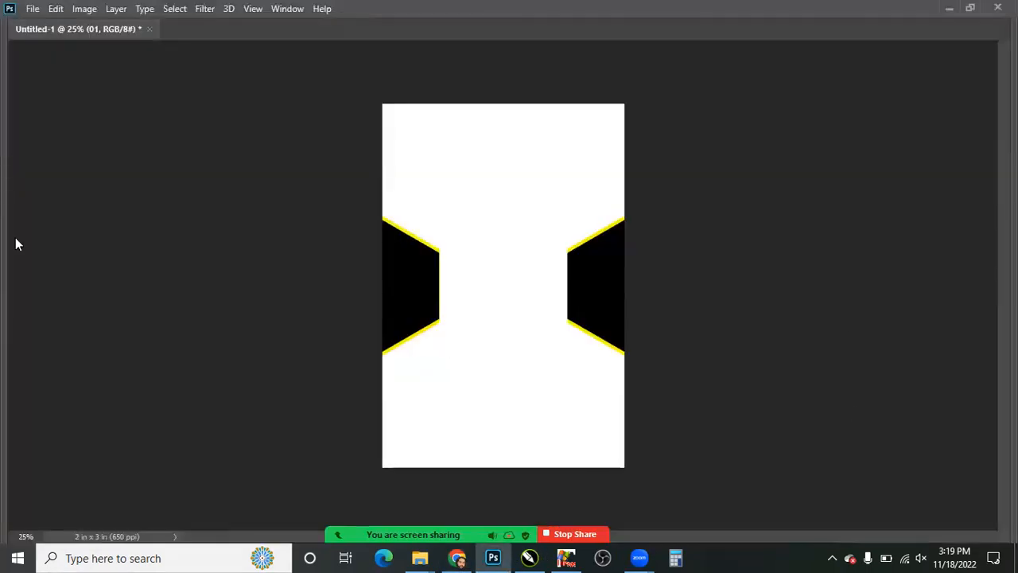
key("alt+Tab")
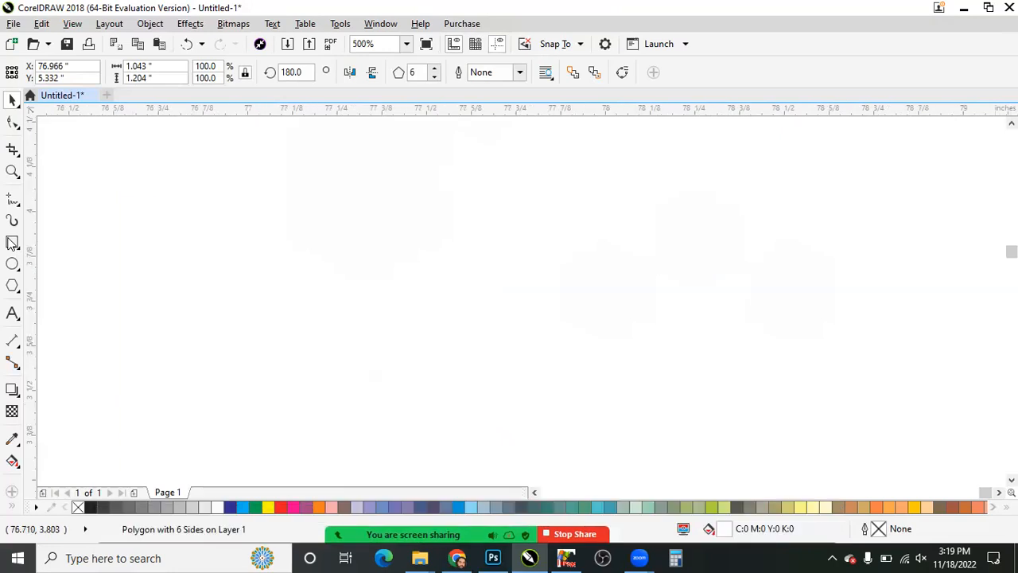
left_click(12, 243)
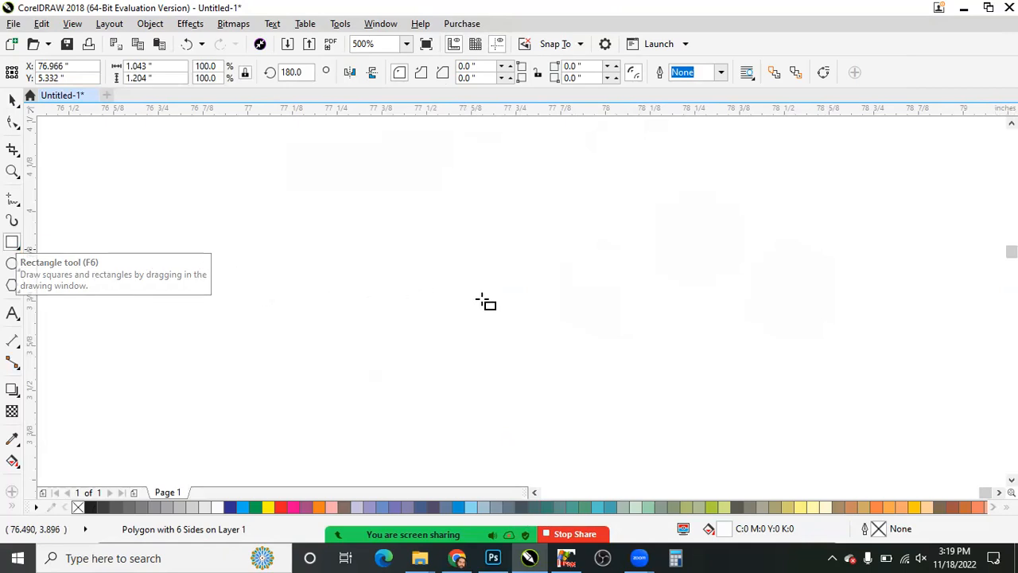
left_click_drag(199, 276, 487, 298)
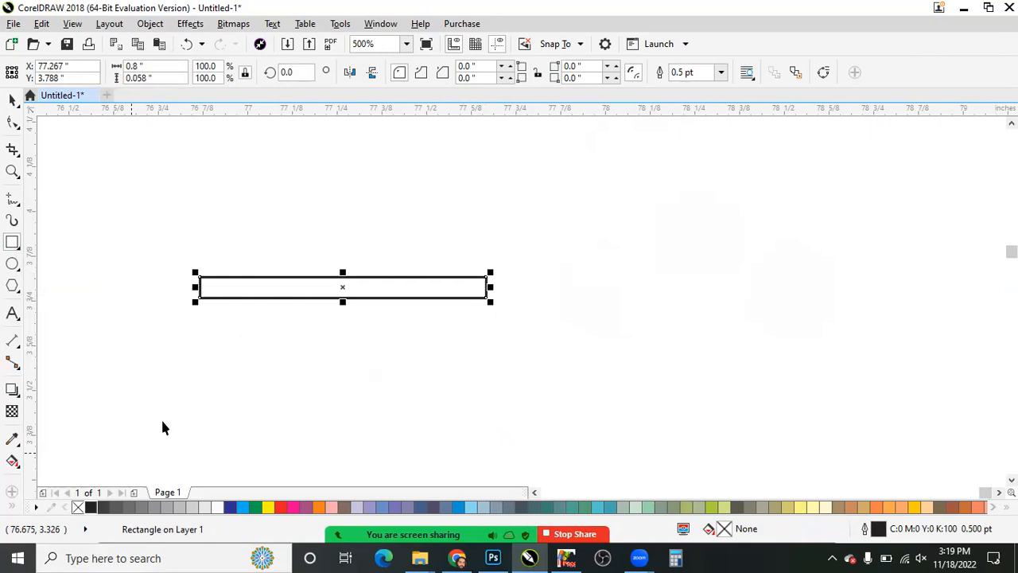
left_click(90, 507)
key("space")
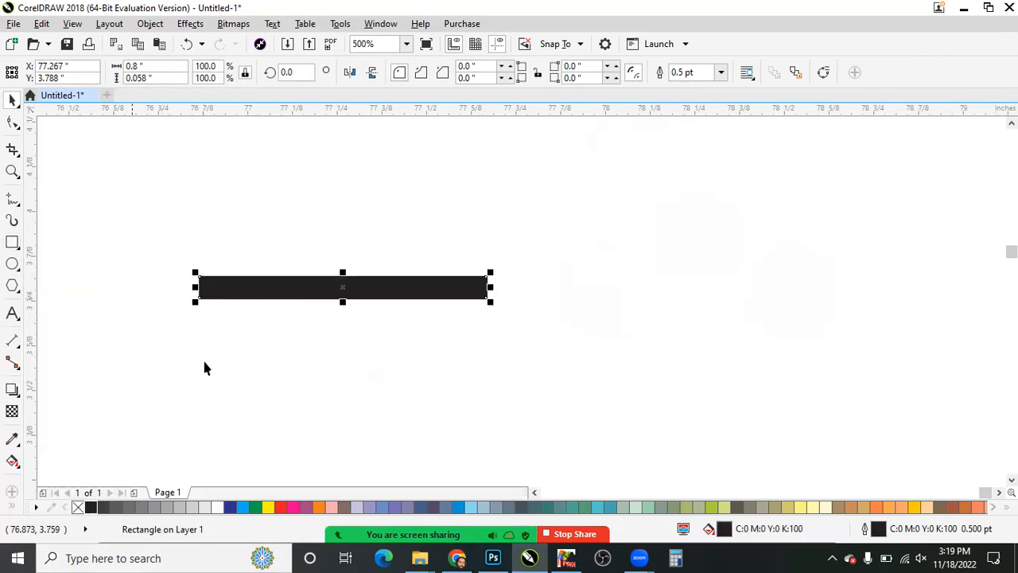
right_click(78, 507)
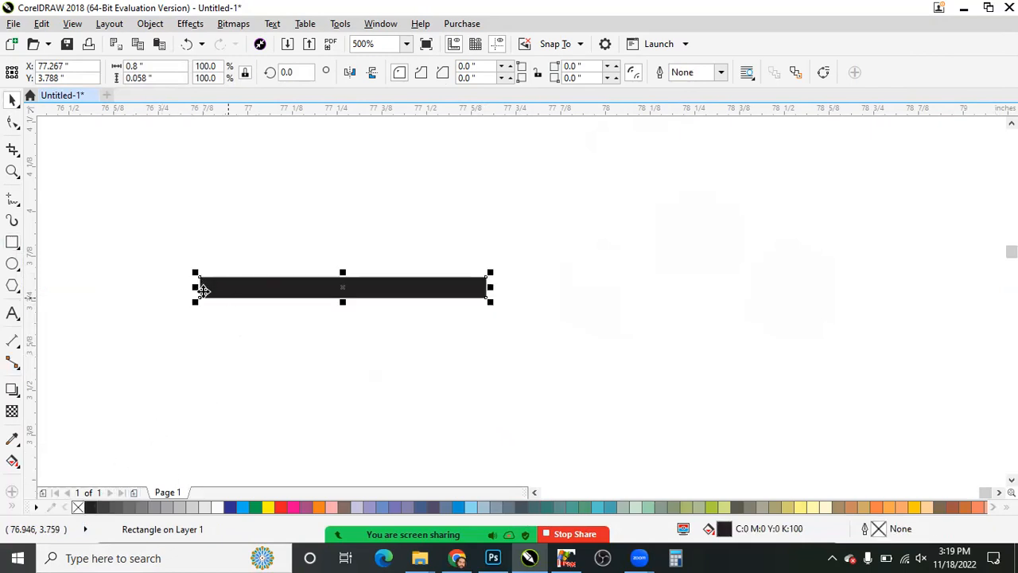
Skew the black bar so it slopes down to the right, and join a horizontally mirrored copy to form a shallow V.
left_click(431, 293)
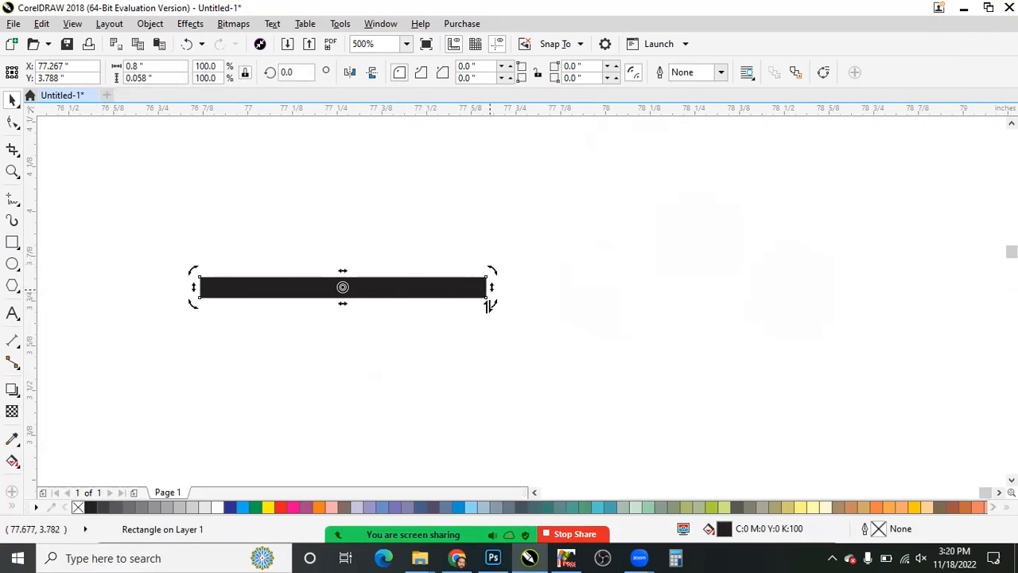
left_click_drag(487, 269, 470, 278)
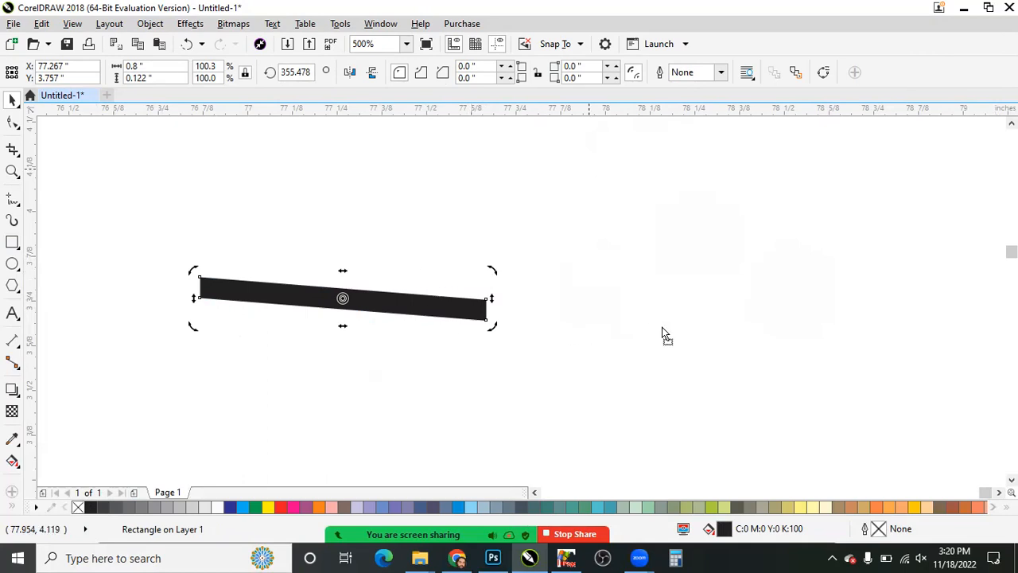
left_click(429, 313)
left_click_drag(383, 306, 662, 307)
right_click(662, 307)
left_click(351, 72)
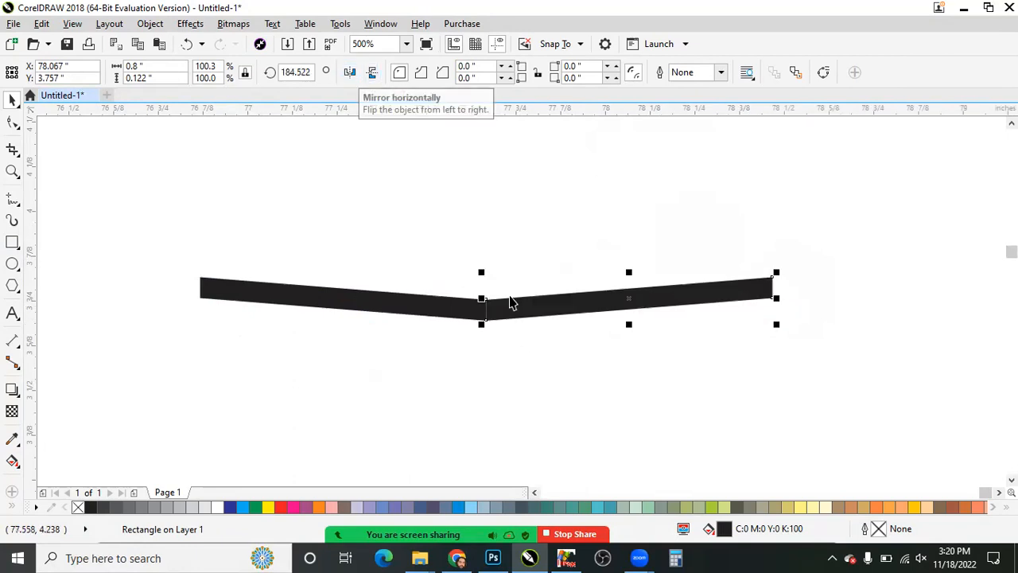
key("Escape")
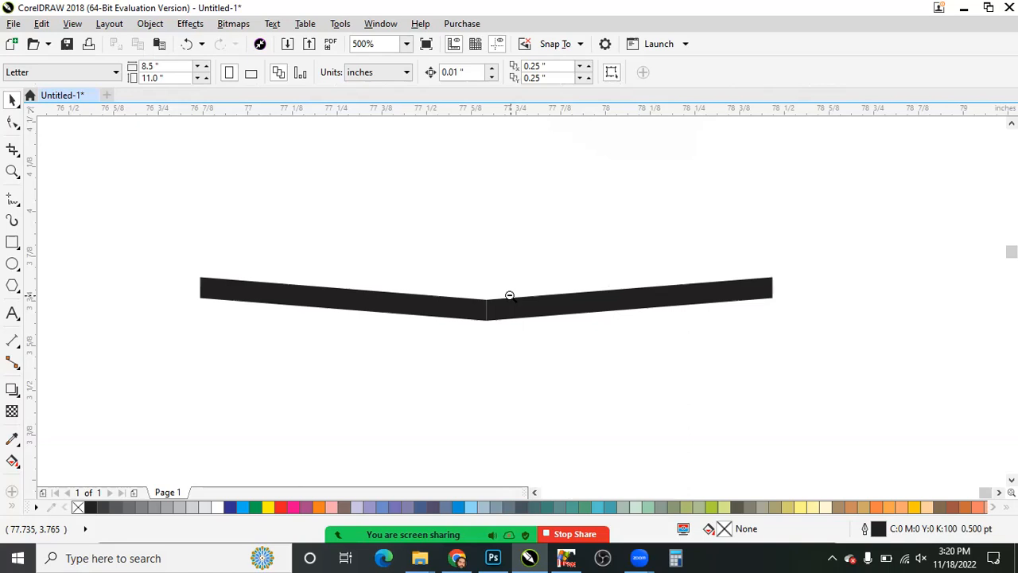
Compare the V shape with the flyer's stripe, and fill the hexagon in CorelDRAW with light orange (C0 M40 Y60 K0).
key("alt+Tab")
key("alt+Tab")
key("Tab")
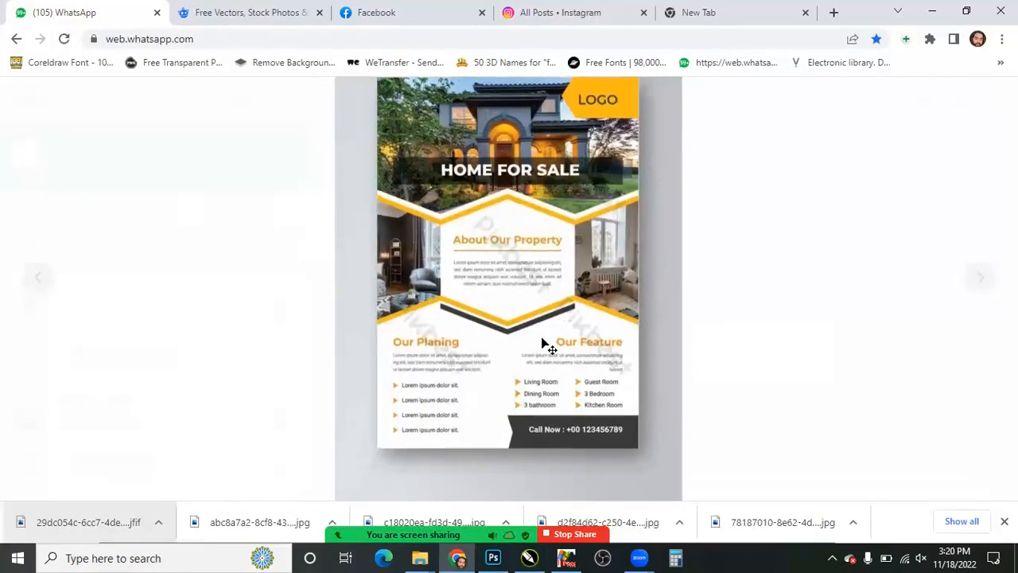
key("alt+Tab")
key("alt+Tab")
key("Tab")
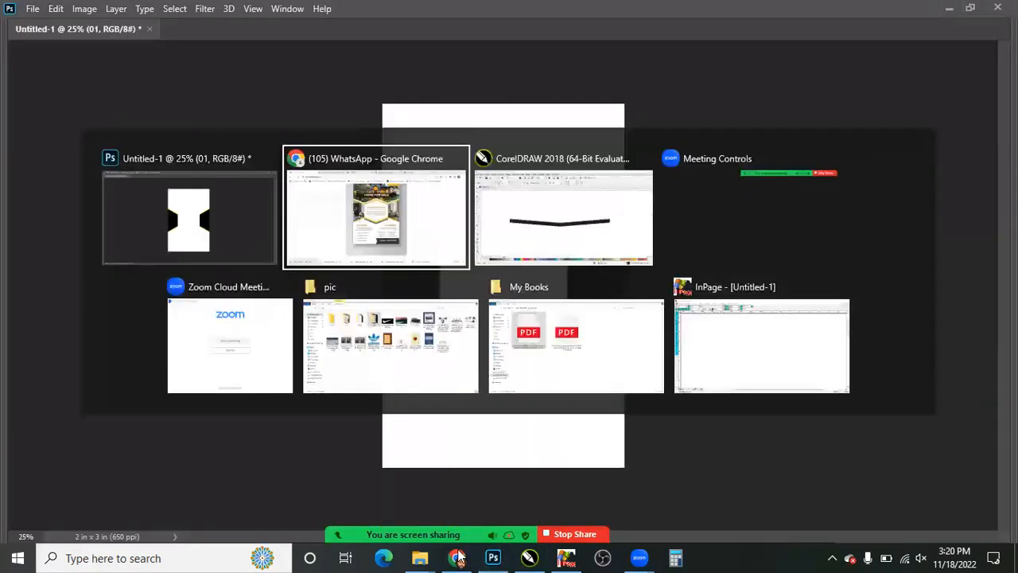
key("ctrl+v")
left_click(527, 259)
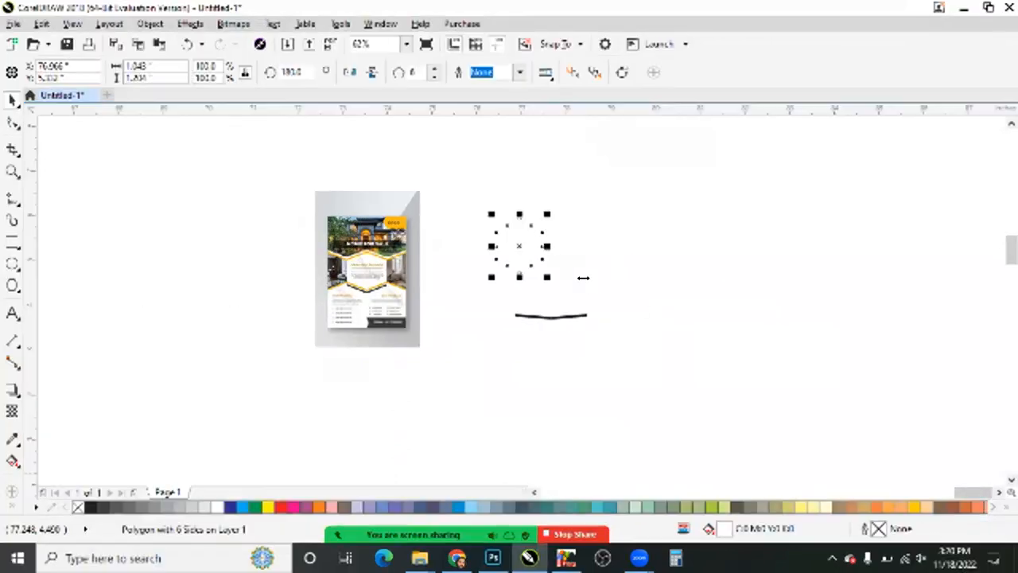
left_click(901, 507)
Undo the horizontal stretch of the orange hexagon and move it just above the black V shape.
left_click_drag(548, 246, 591, 299)
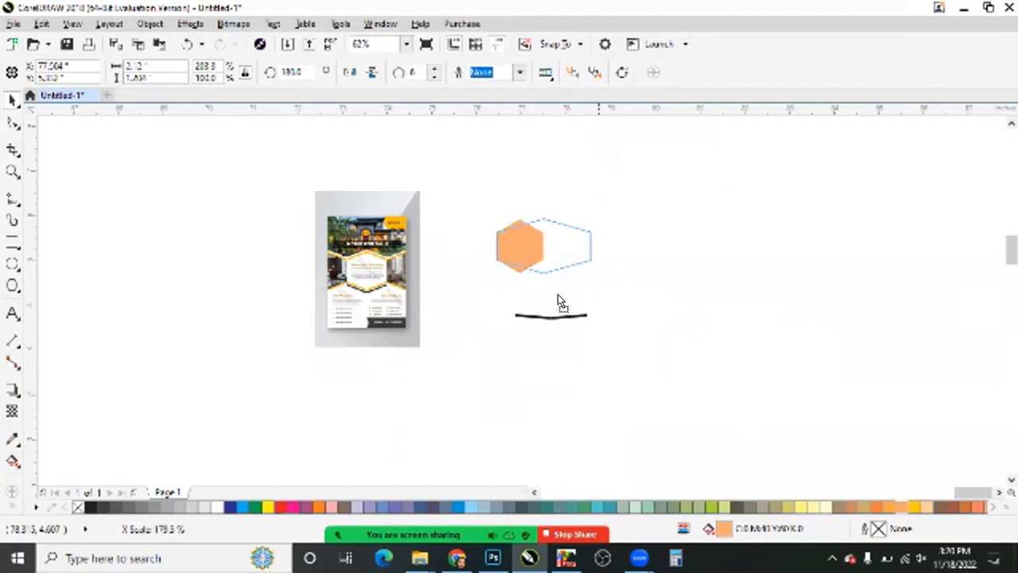
key("ctrl+z")
left_click_drag(529, 254, 564, 297)
Move the right half of the black V so its right end meets the orange hexagon's lower-right side corner.
scroll(560, 302, "up", 3)
left_click(695, 388)
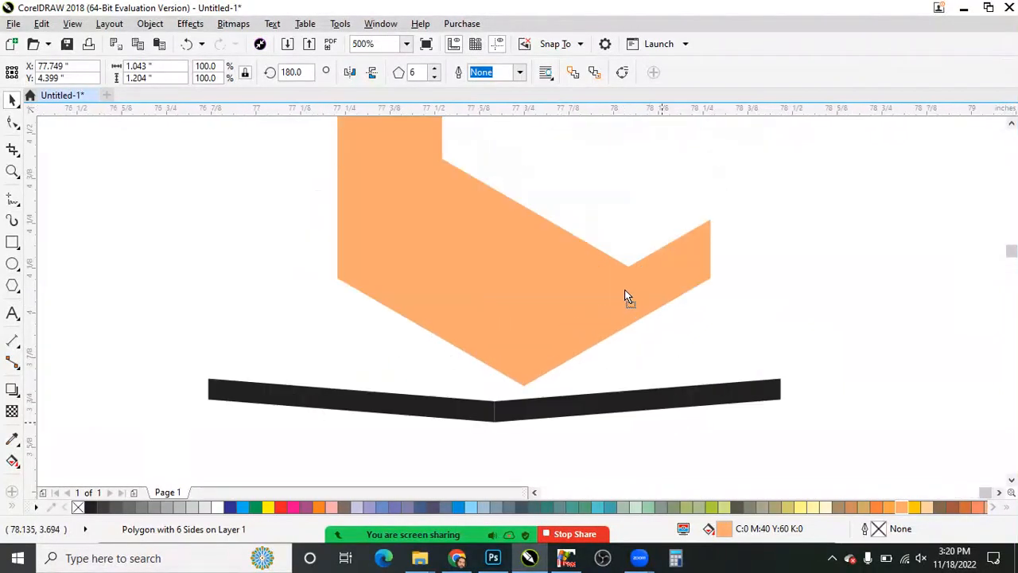
left_click_drag(755, 387, 685, 288)
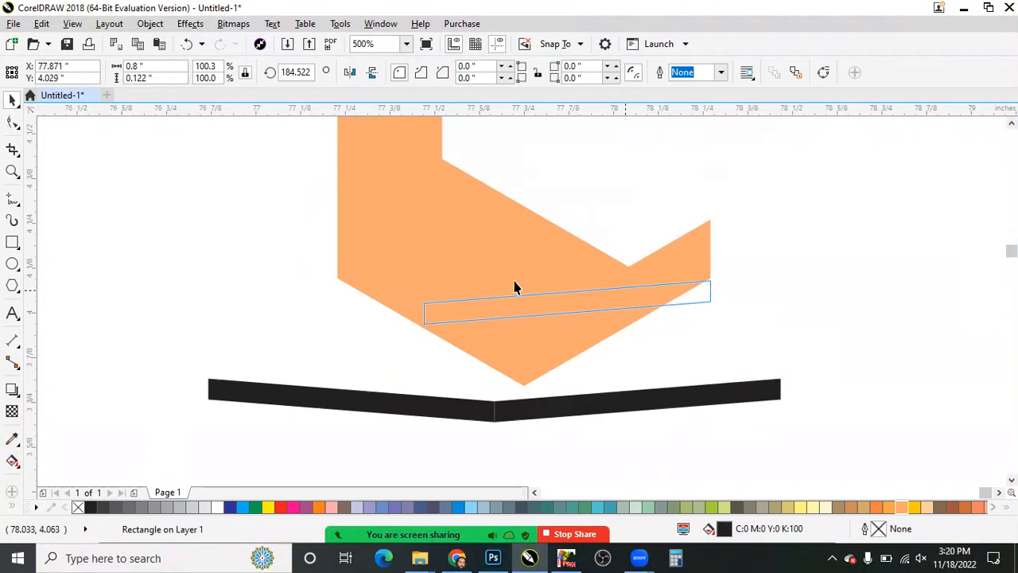
Skew and narrow the black bar to about 0.525 by 0.36 inches so it follows the orange hexagon's lower-right edge.
left_click(428, 302)
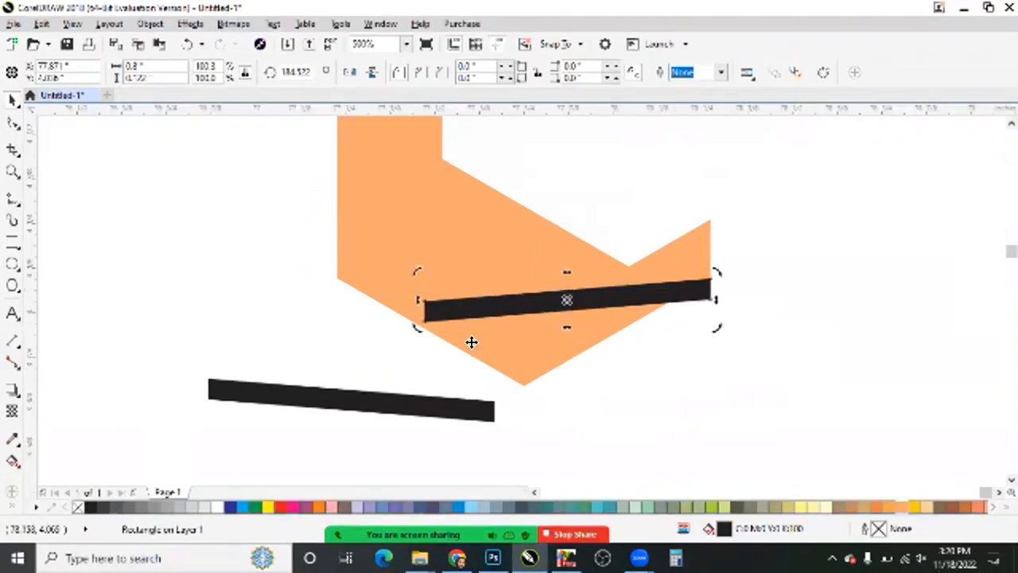
left_click_drag(416, 323, 533, 346)
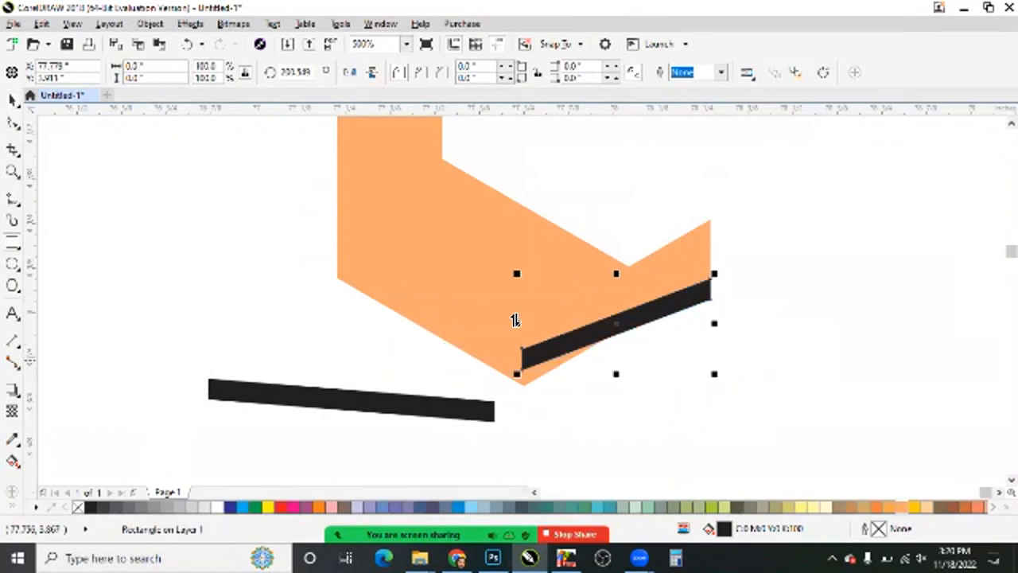
left_click(521, 357)
left_click_drag(523, 360, 533, 382)
left_click(541, 386)
left_click_drag(518, 342, 519, 342)
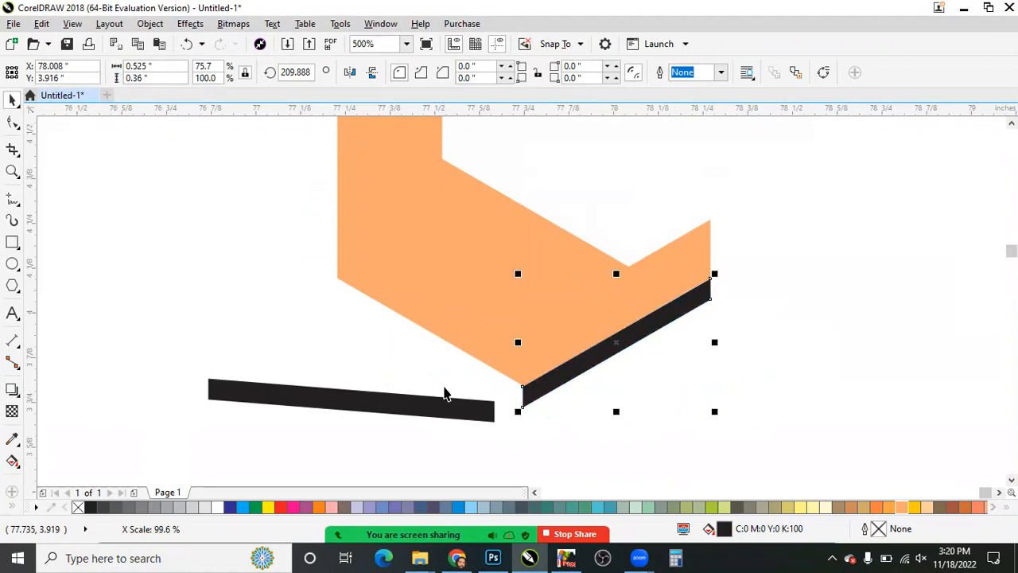
Delete the loose left black bar and place a horizontally mirrored copy of the right bar near the orange hexagon's lower-left edge.
left_click_drag(492, 405, 393, 395)
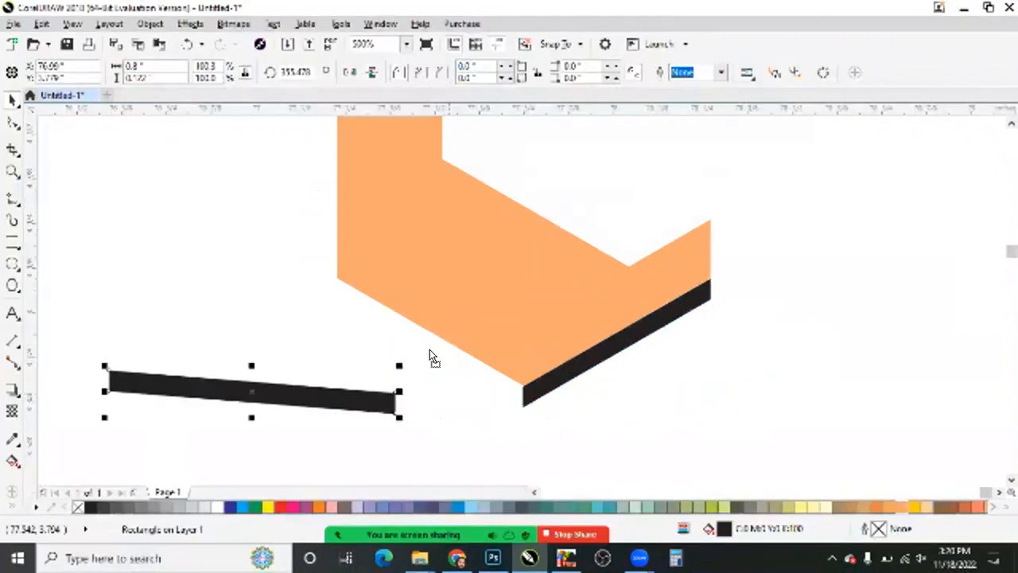
key("Delete")
left_click_drag(606, 350, 405, 338)
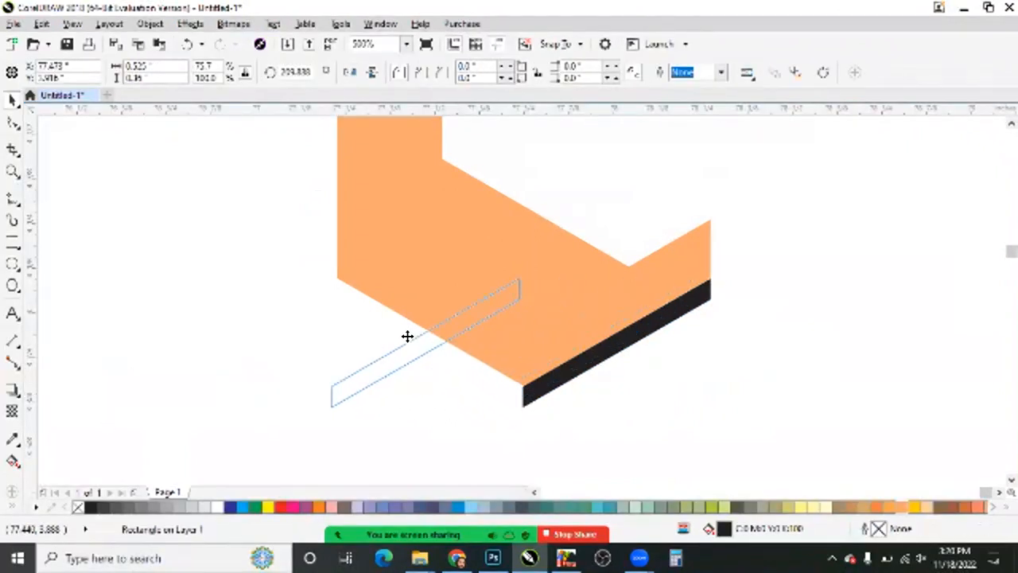
left_click(350, 72)
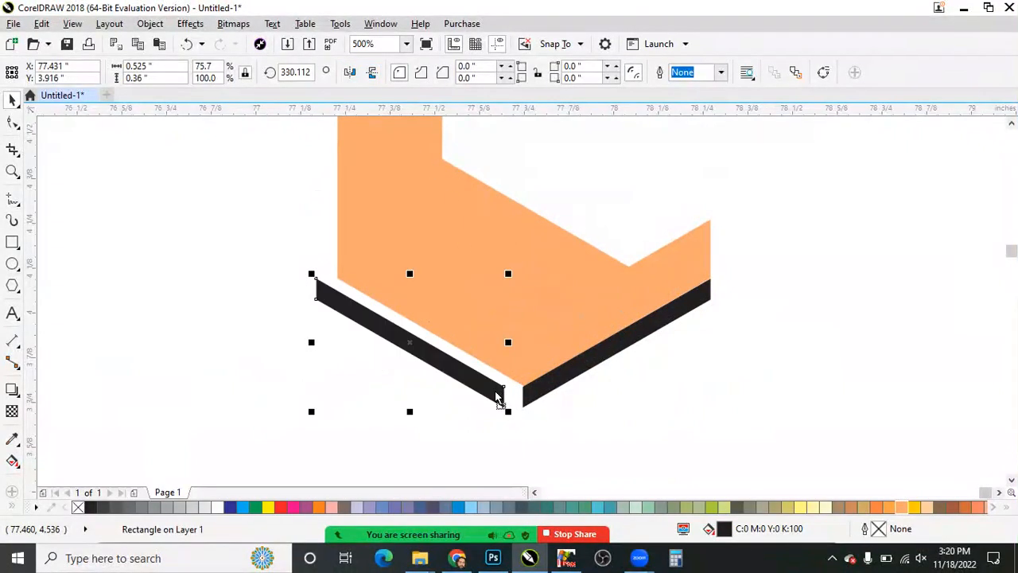
Move the mirrored bar against the hexagon's lower-left edge so it meets the right bar at the bottom point.
mouse_move(503, 400)
left_mouse_down()
mouse_move(527, 391)
mouse_move(521, 400)
left_mouse_up()
left_click(513, 403)
scroll(513, 404, "up", 2)
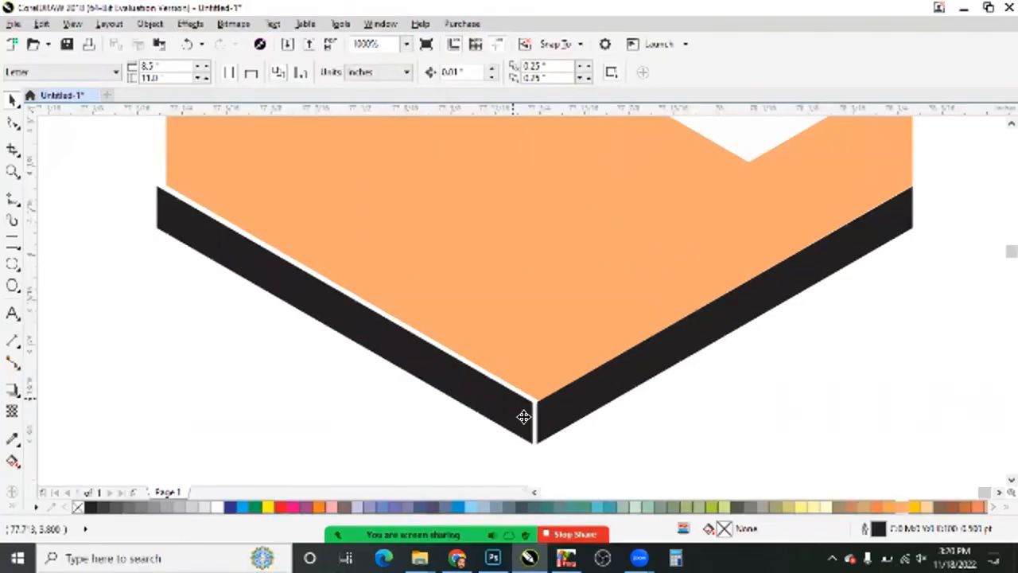
left_click(624, 431)
left_click_drag(460, 405, 467, 405)
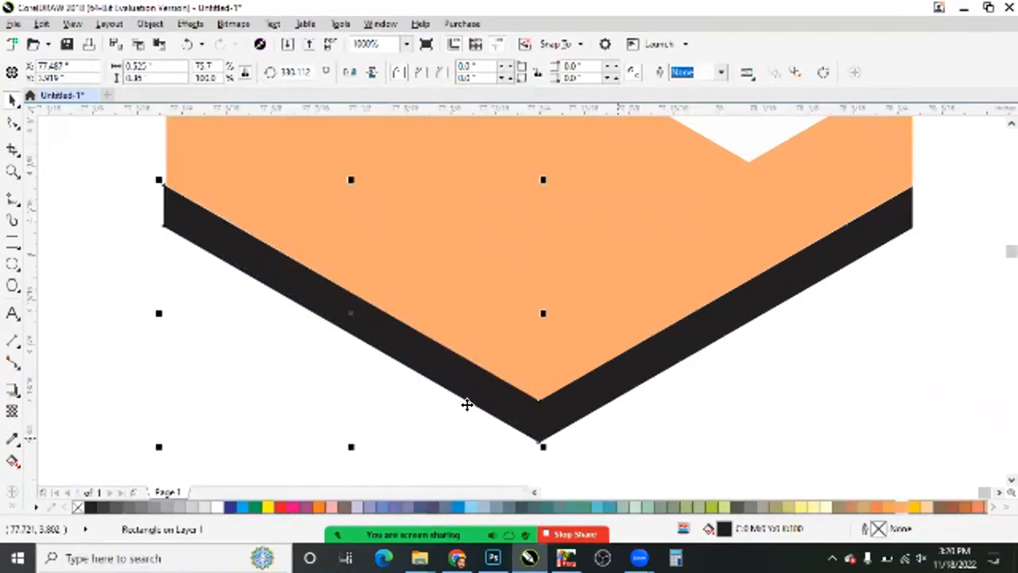
left_click(629, 432)
scroll(629, 432, "down", 2)
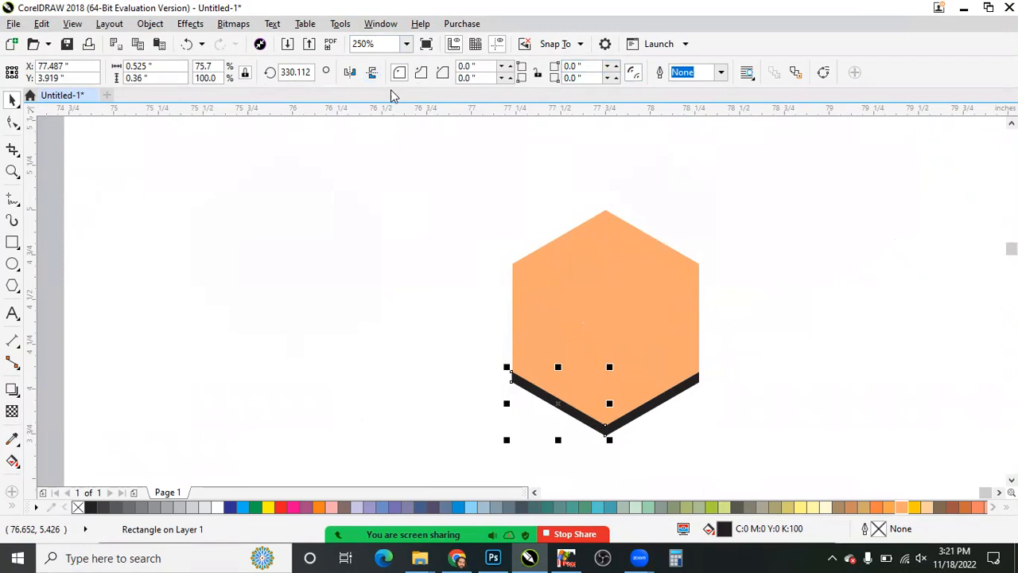
right_click(391, 95)
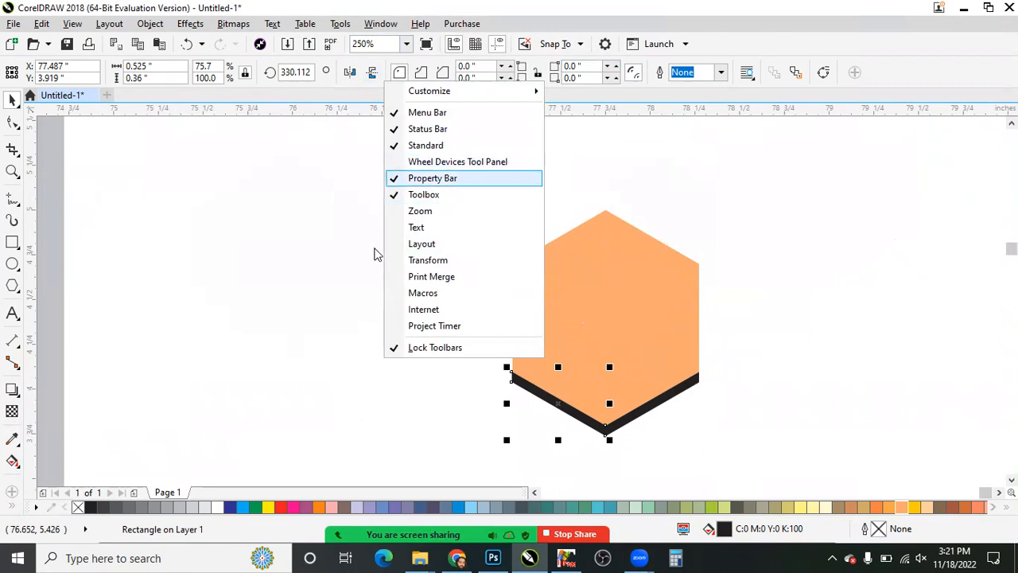
left_click(319, 237)
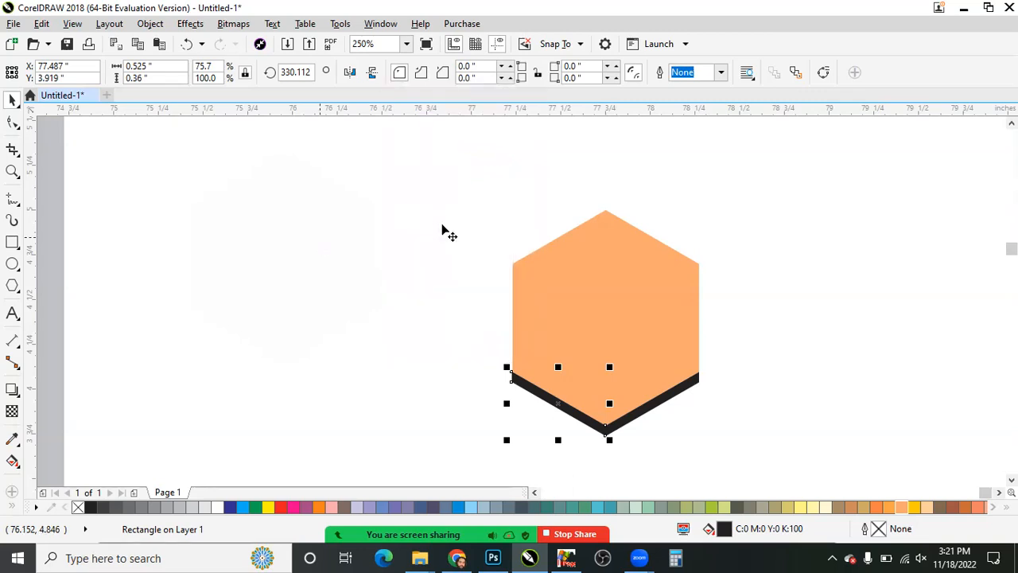
Switch to Photoshop and make the Background layer active in the Untitled-1 flyer document.
key("alt+Tab")
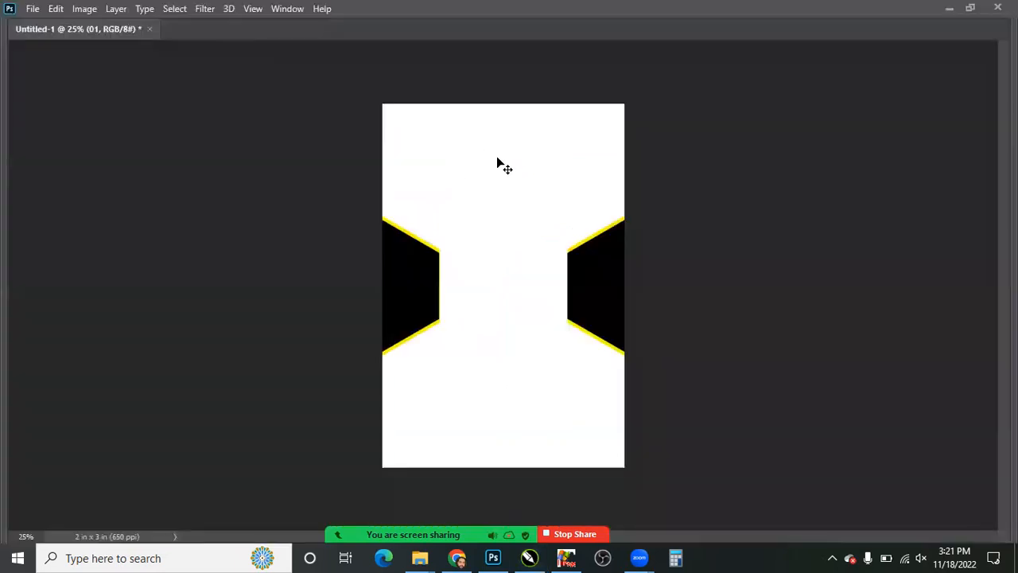
right_click(493, 186)
left_click(490, 174)
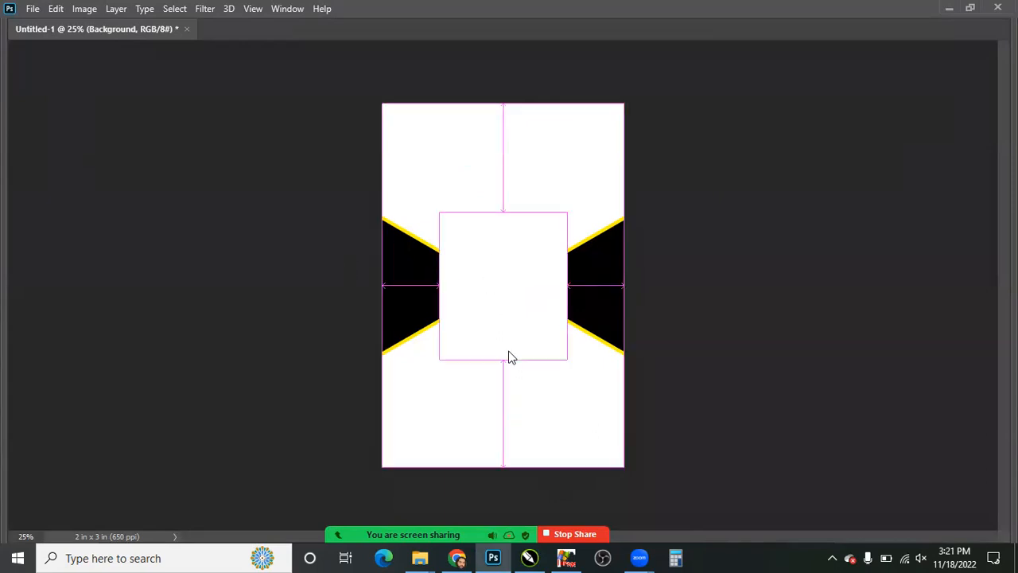
Open the bakery pattern stock image from the today folder inside the Desktop's pic folder.
key("ctrl+o")
left_click(334, 139)
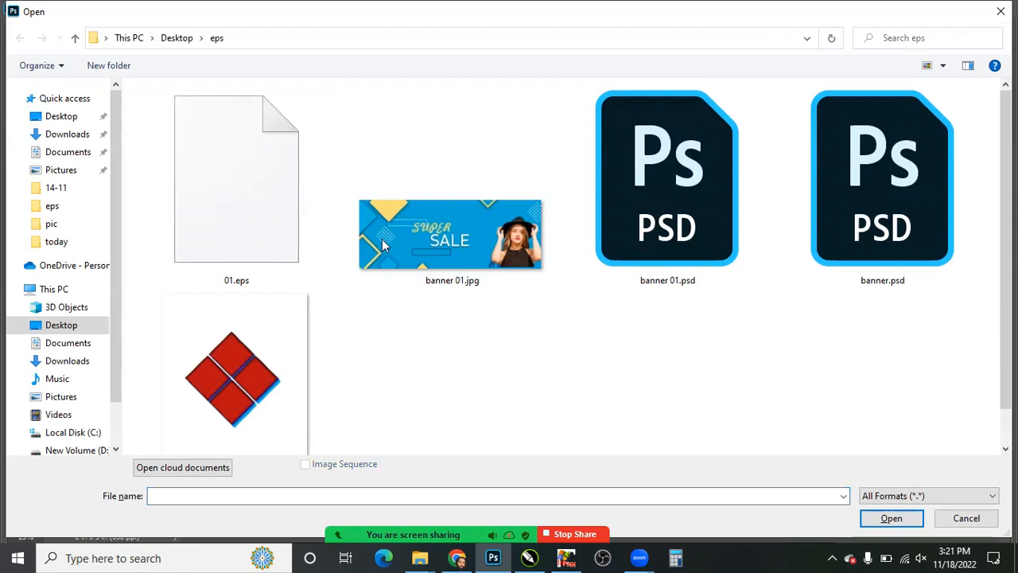
key("BackSpace")
key("Right")
key("Return")
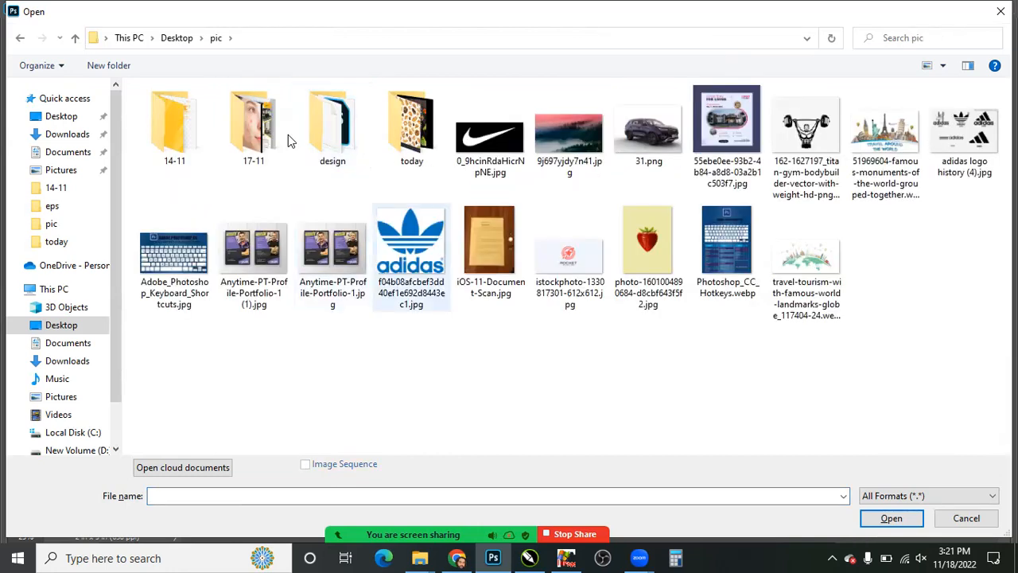
double_click(405, 155)
double_click(428, 232)
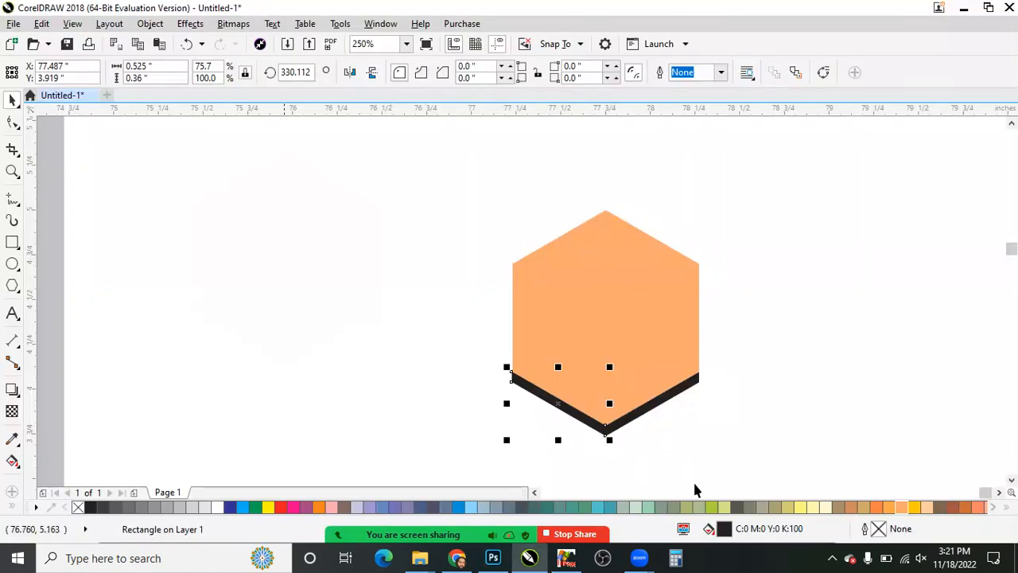
In CorelDRAW, move the left black bar away from the orange hexagon and undo the move.
scroll(593, 430, "up", 3)
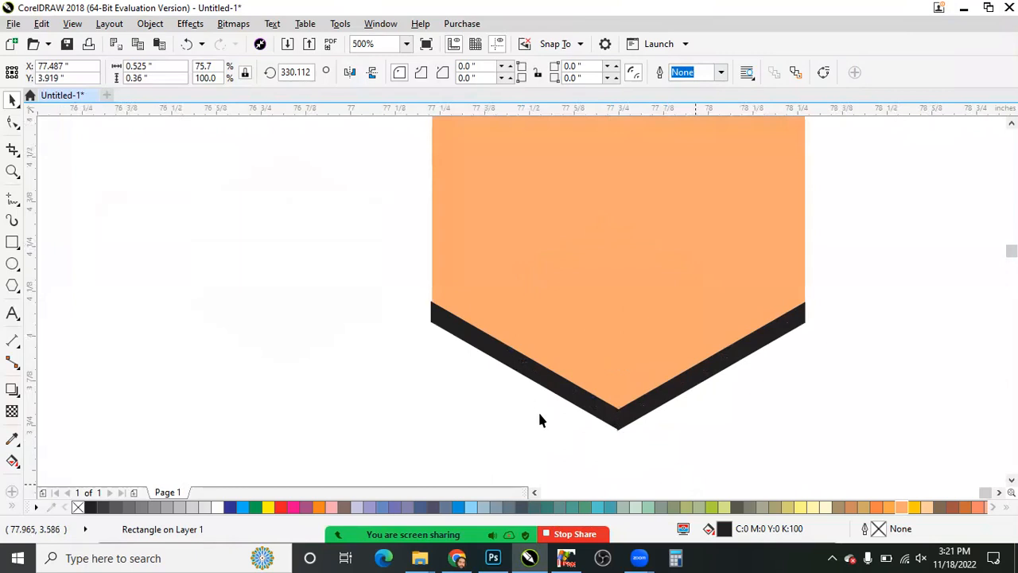
left_click(539, 418)
left_click(548, 311)
left_click(438, 276, "shift")
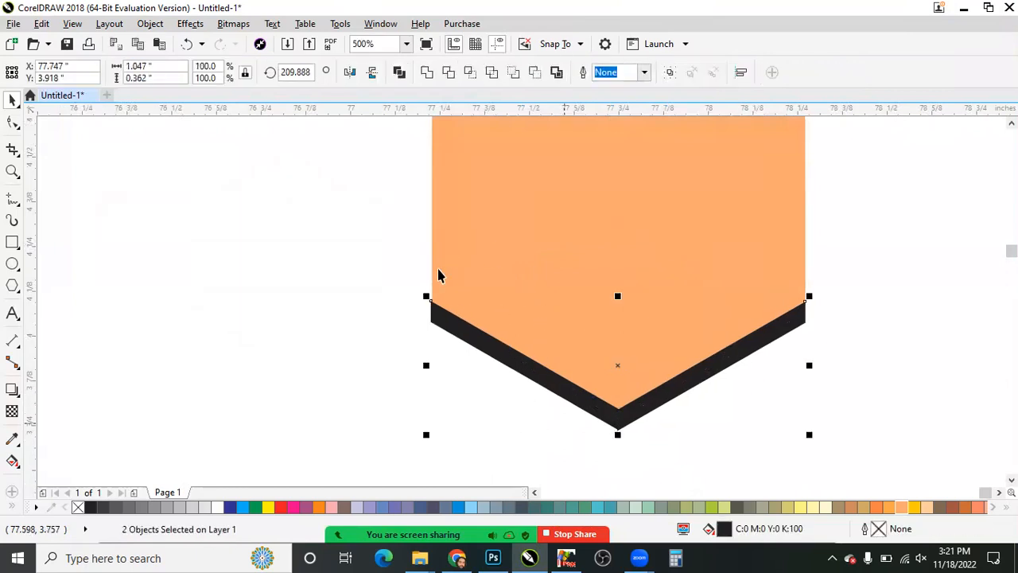
scroll(438, 270, "down", 1)
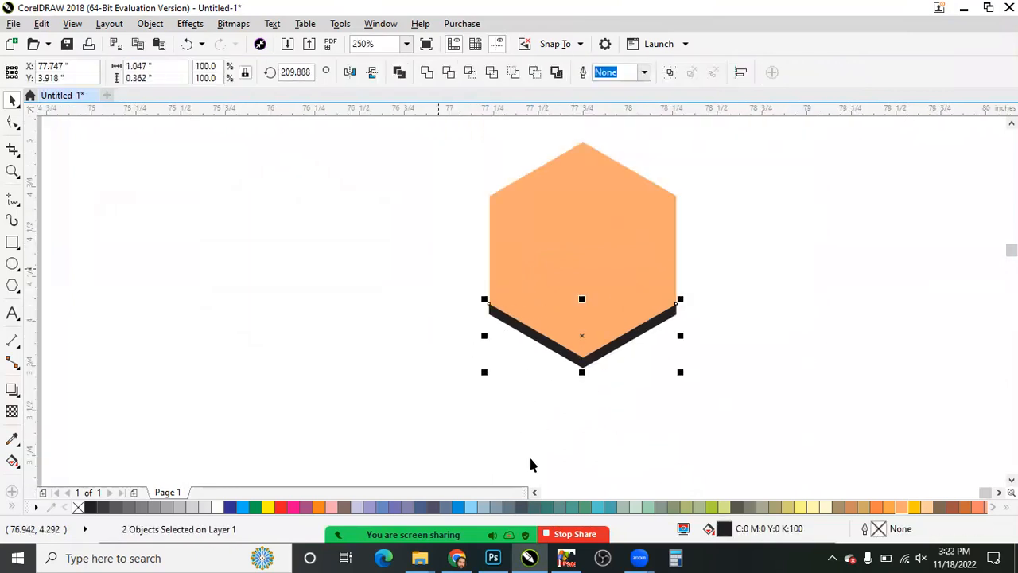
scroll(420, 331, "up", 1)
left_click(420, 331)
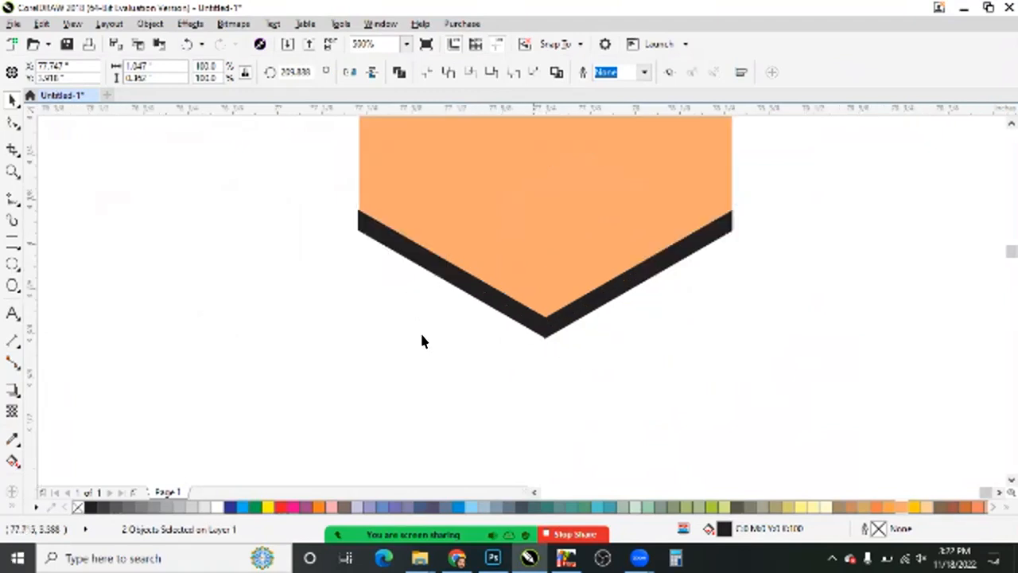
left_click_drag(447, 278, 384, 284)
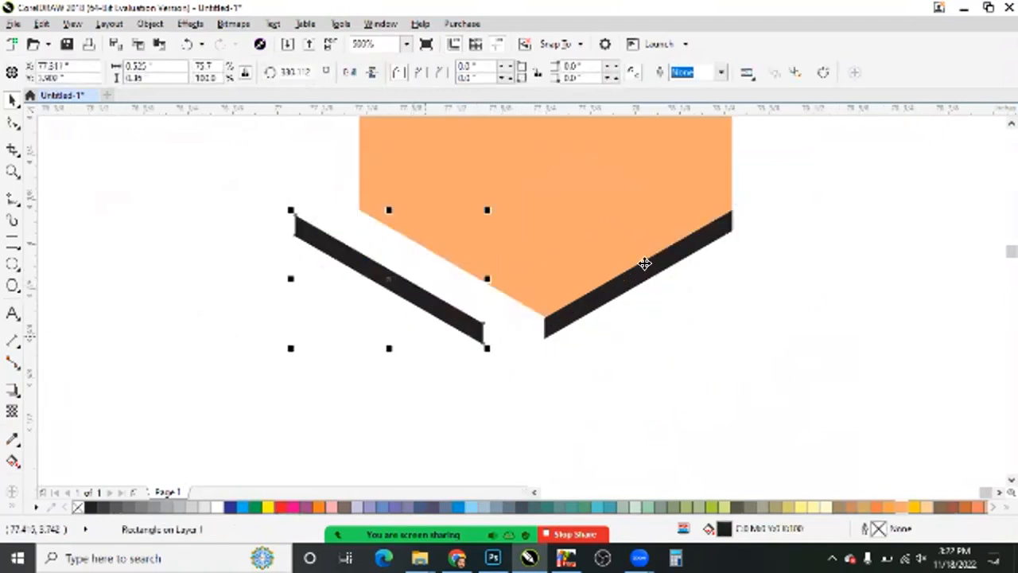
key("ctrl+z")
Group the two black bars into one V-shaped stripe, and undo a small trial move of the group.
left_click(645, 264, "shift")
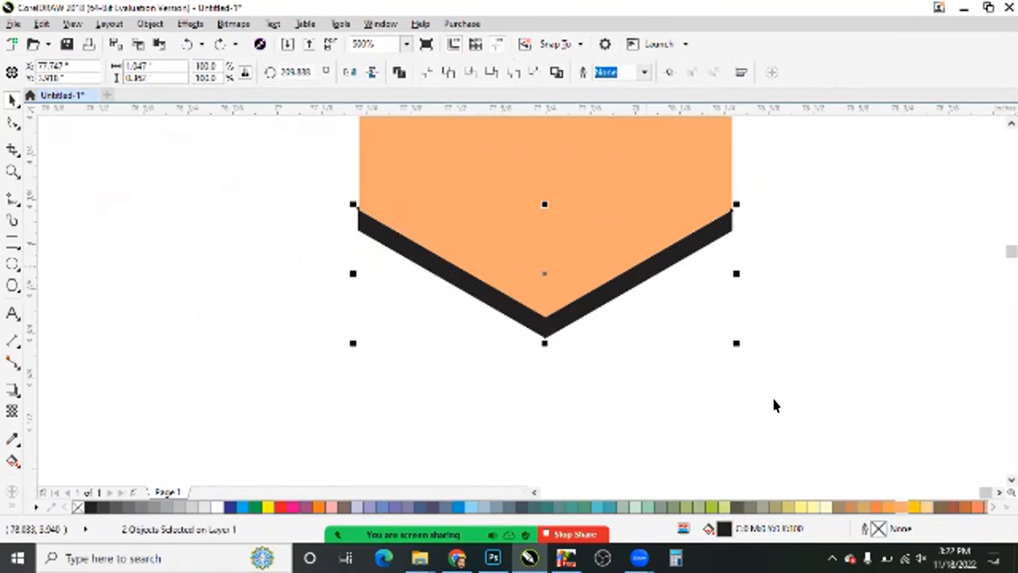
key("ctrl+g")
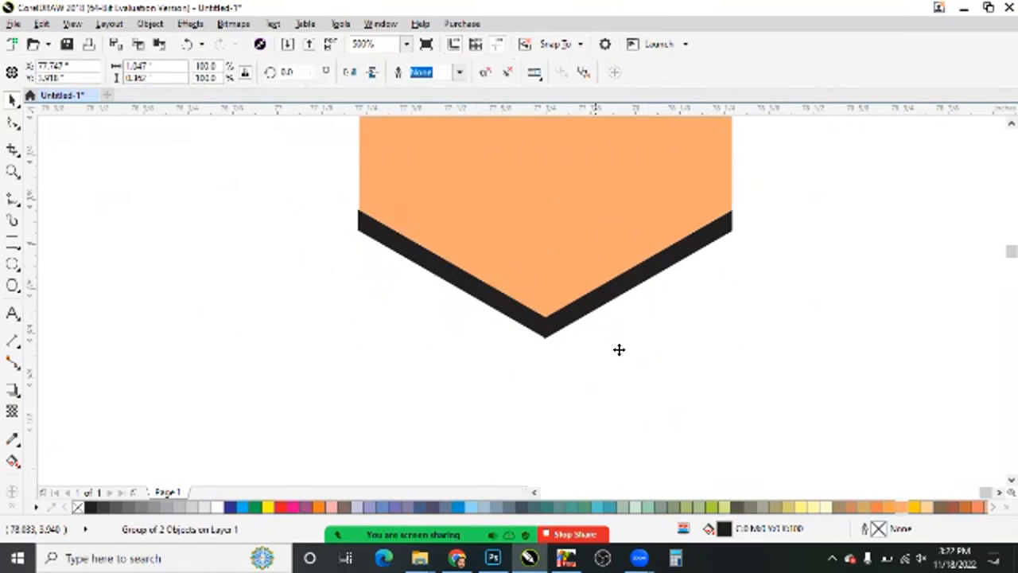
left_click(621, 350)
mouse_move(618, 282)
left_mouse_down()
mouse_move(615, 323)
mouse_move(614, 300)
left_mouse_up()
key("ctrl+z")
key("ctrl+z")
key("ctrl+z")
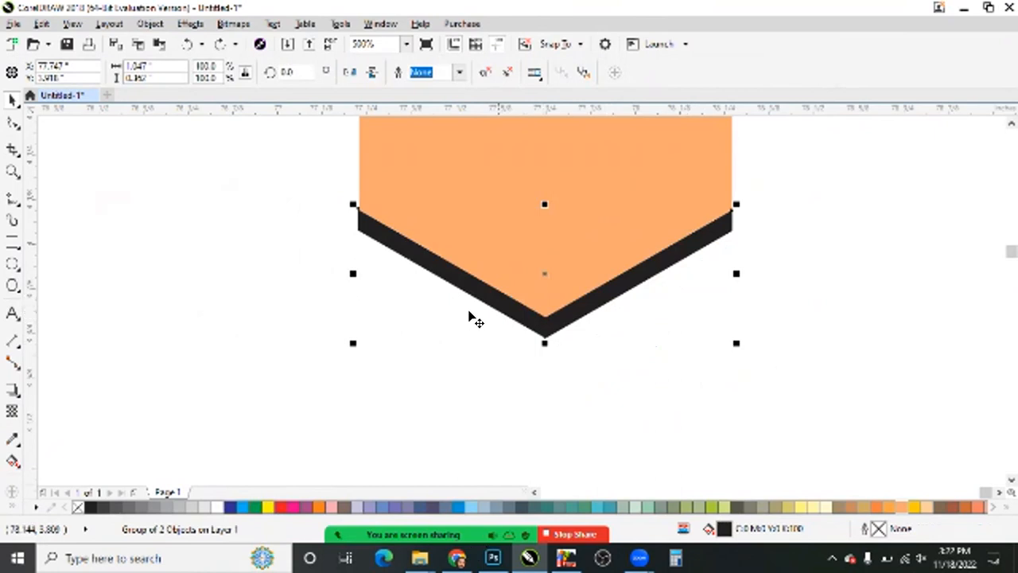
Switch to Photoshop and place the bakery pattern image in the Untitled-1 flyer, filling the area above and behind the hexagons.
key("alt+Tab")
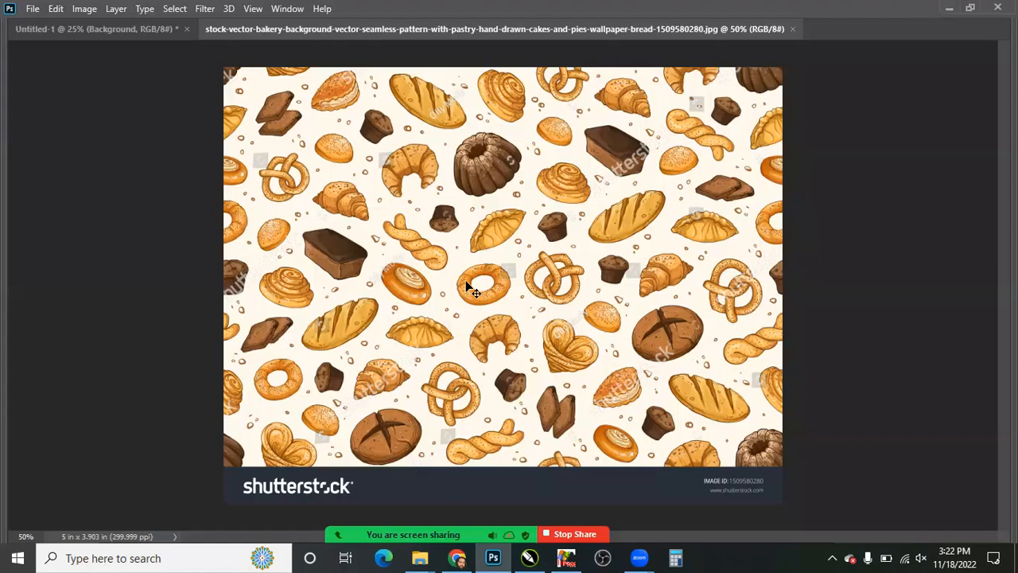
scroll(565, 298, "down", 2)
scroll(433, 63, "up", 3)
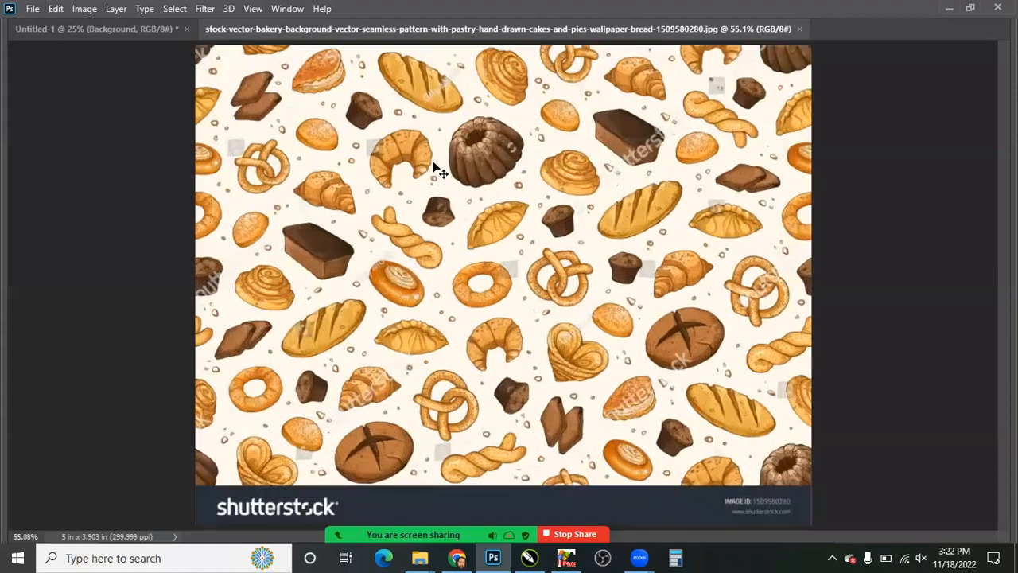
left_click_drag(103, 24, 531, 225)
key("z")
Compare the Home for Sale flyer's photo and hexagon layout in Chrome with the CorelDRAW stripe and the Photoshop composition.
key("alt+Tab")
key("alt+Tab")
key("alt+Tab")
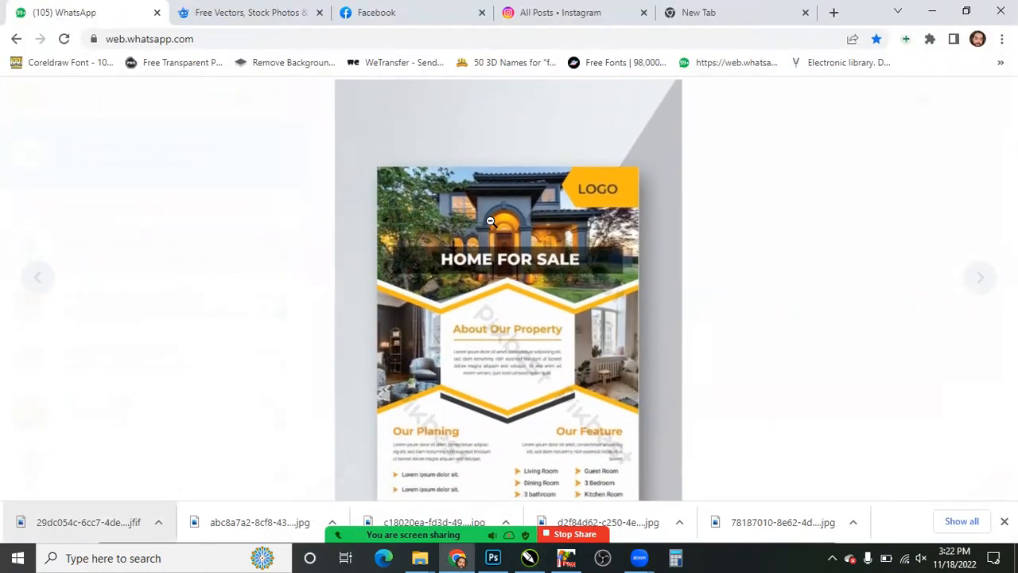
key("alt+Tab")
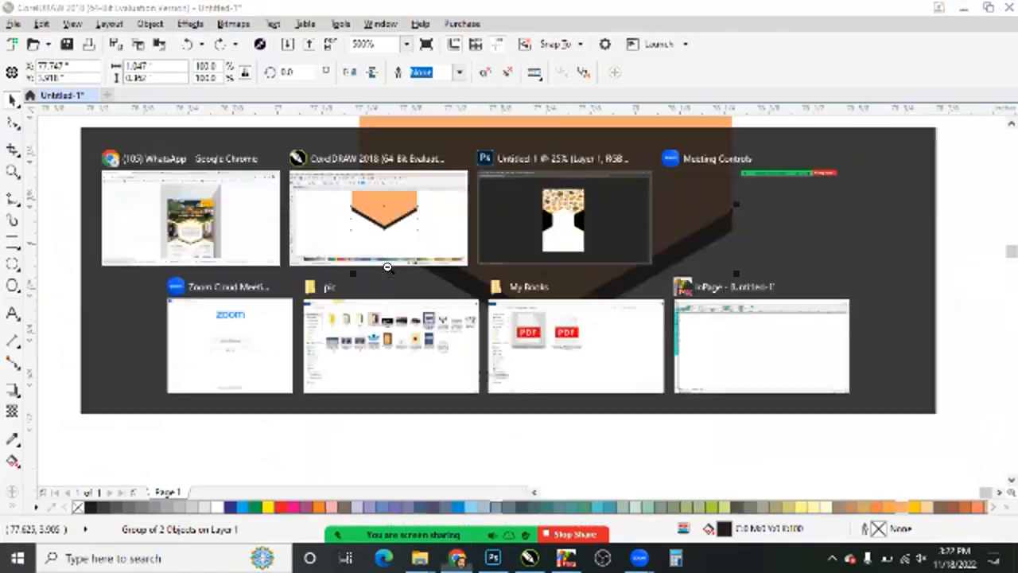
key("alt+Tab")
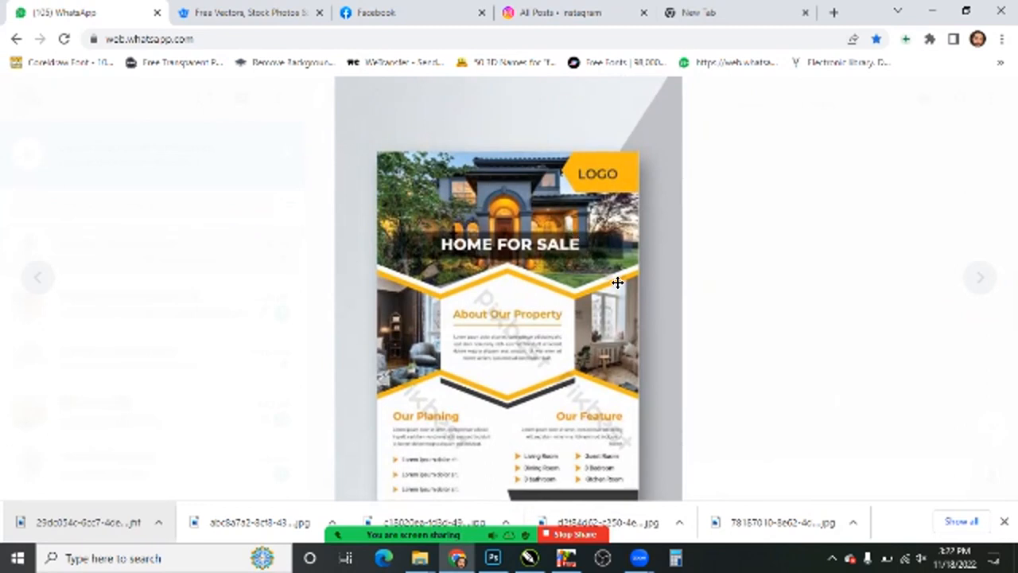
key("alt+Tab")
key("alt+Tab")
key("alt+Tab")
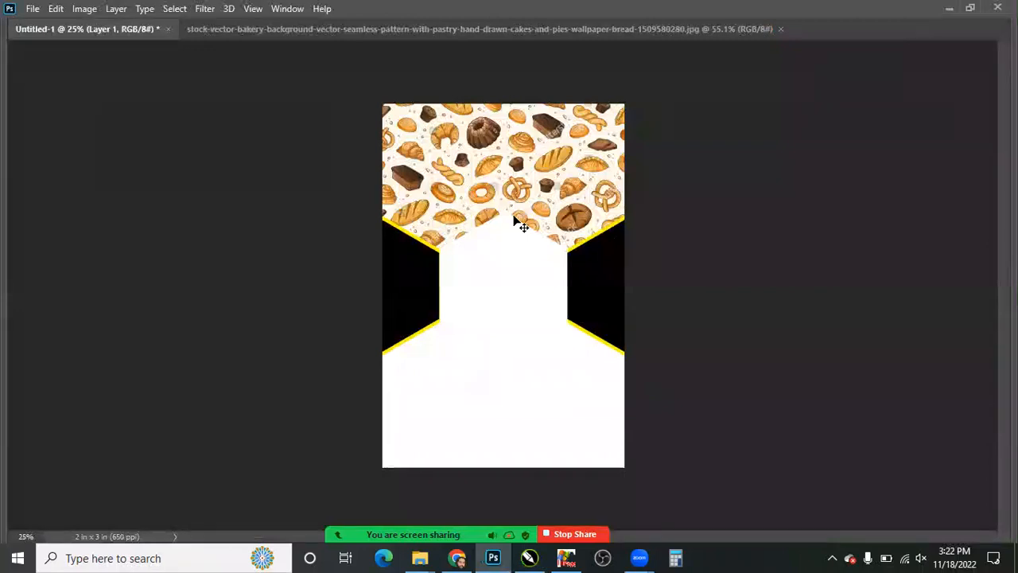
Check the bakery pattern layer's place in the layer stack.
right_click(554, 188)
left_click(557, 179)
key("Tab")
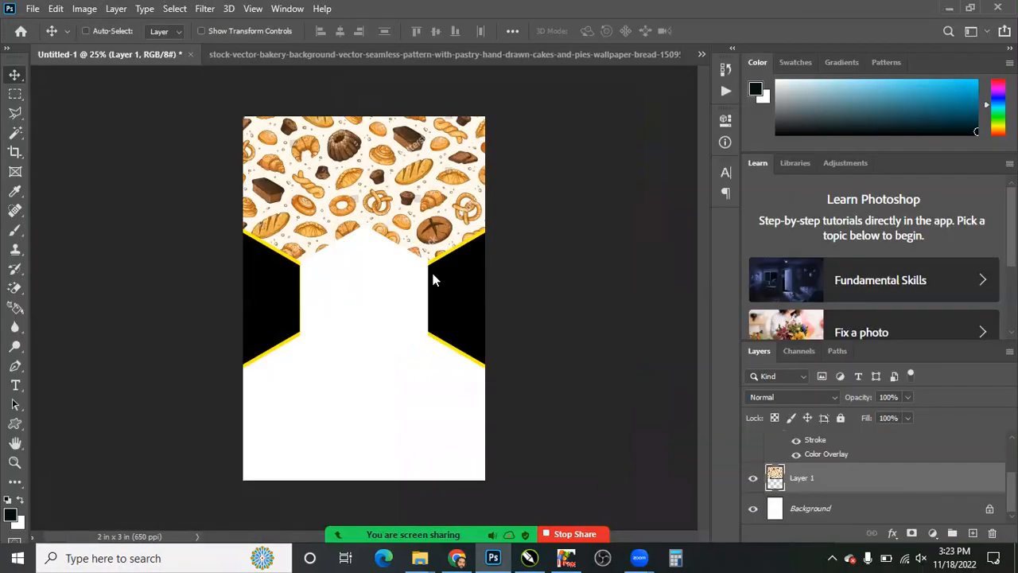
key("Tab")
Duplicate the left black hexagon with its yellow stroke into the middle, over the white hexagon, and check the fit of its edges.
right_click(428, 238)
left_click(431, 241)
left_click_drag(430, 241, 548, 281)
key("ctrl+plus")
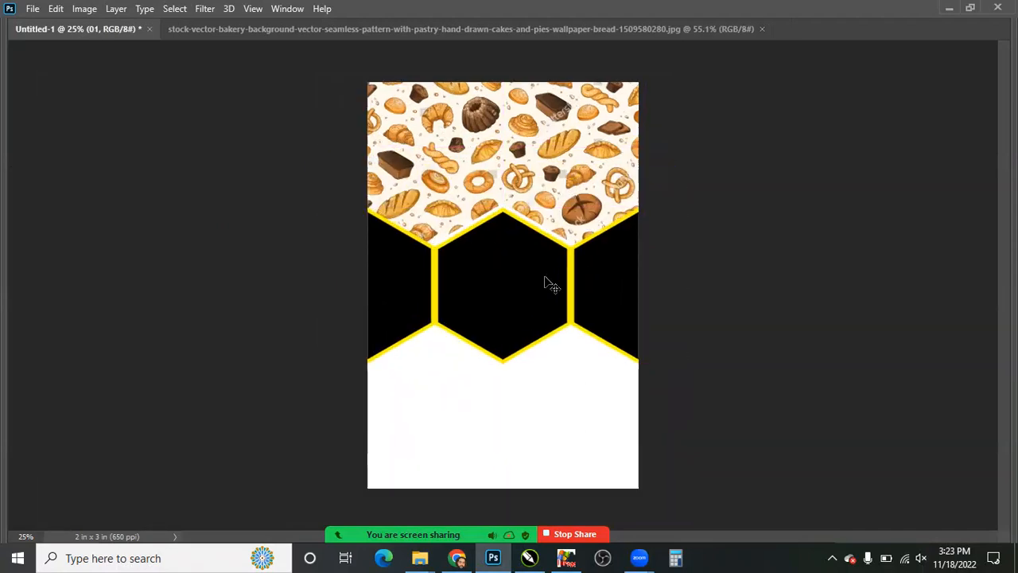
scroll(548, 283, "up", 2)
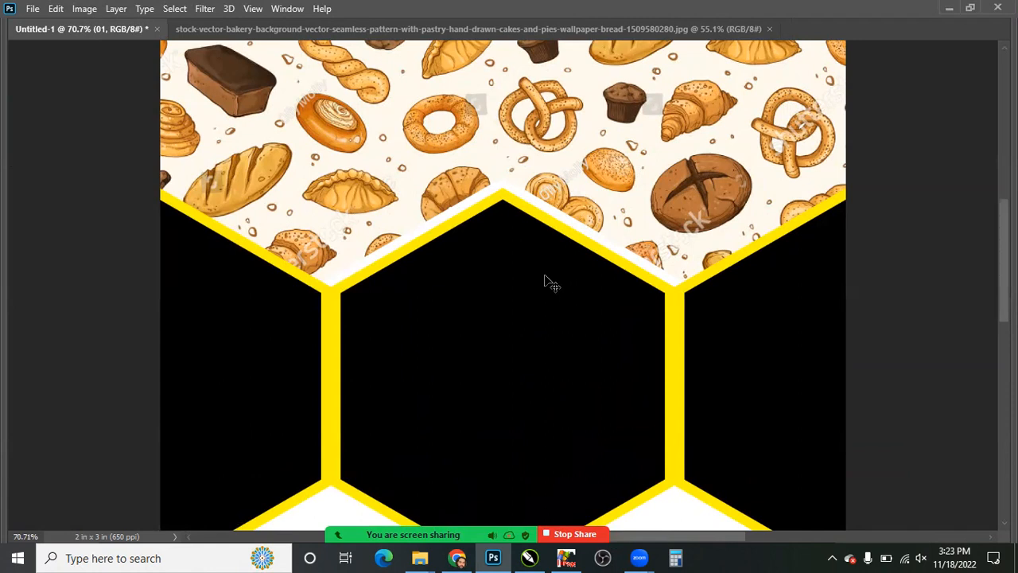
key("ctrl+0")
Switch to Chrome and examine the flyer's lower sections with the arrow-bulleted lists and the contact bar.
key("alt+Tab")
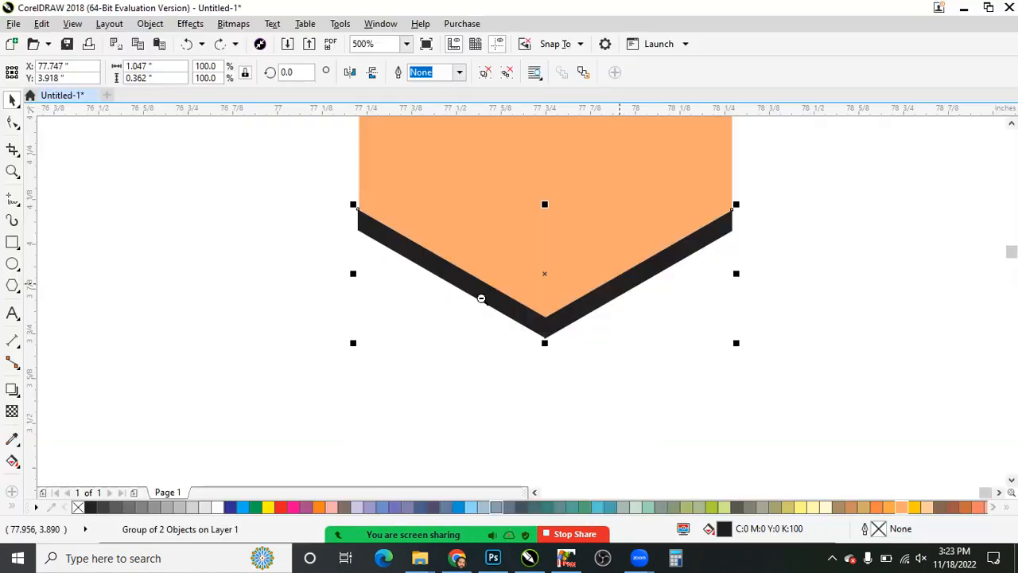
key("alt+Tab")
key("Tab")
scroll(448, 322, "down", 2)
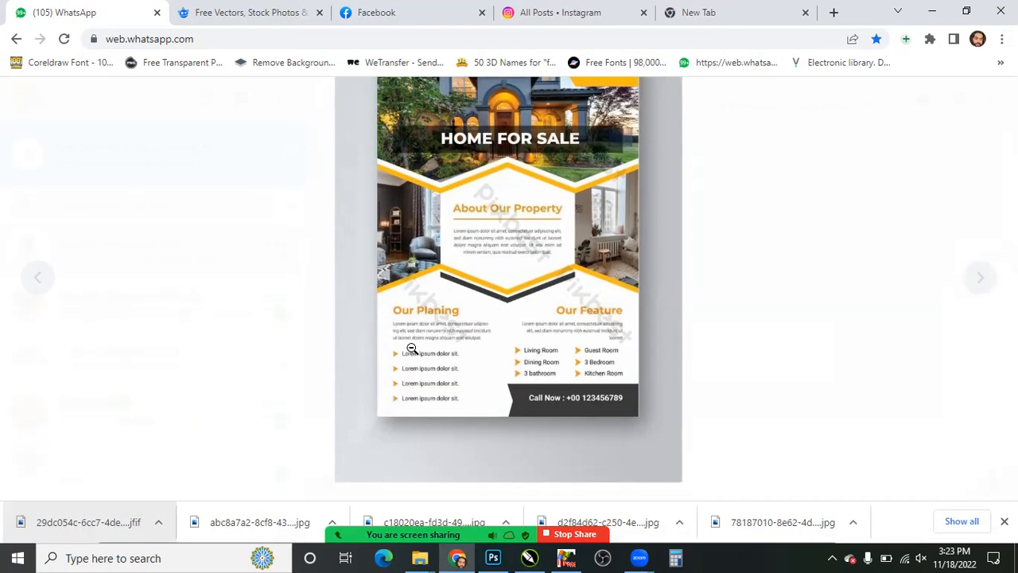
scroll(408, 341, "up", 1)
scroll(408, 336, "down", 2)
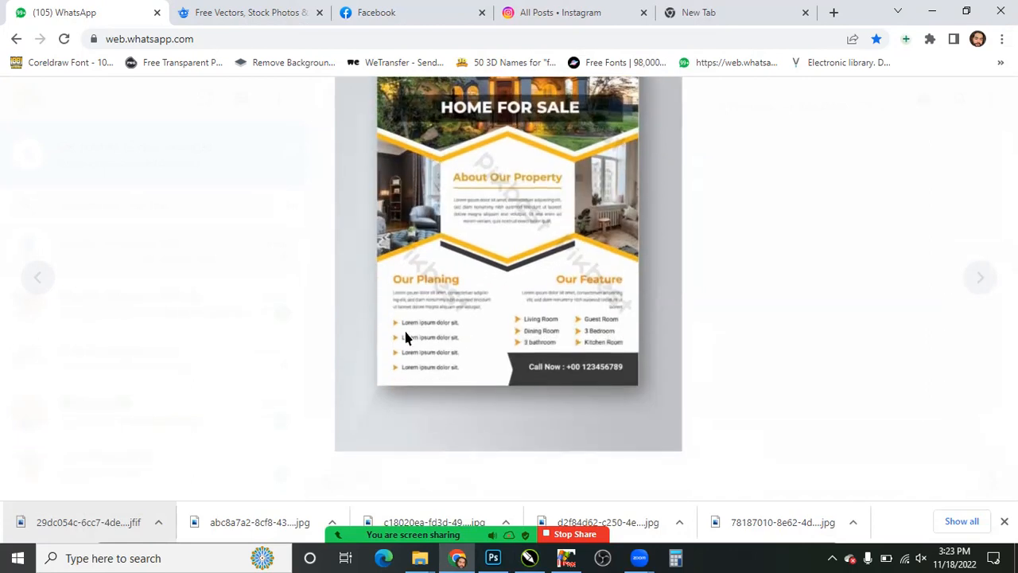
Switch to CorelDRAW and draw a small square in the empty area to the left of the orange hexagon.
key("alt+Tab")
scroll(476, 333, "down", 2)
scroll(380, 293, "up", 2)
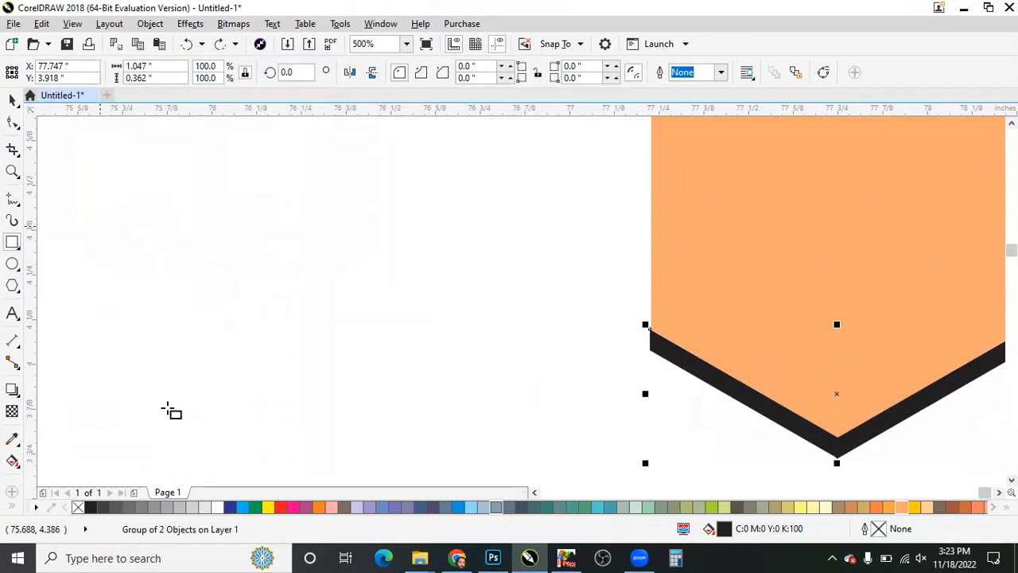
left_click_drag(142, 201, 239, 297)
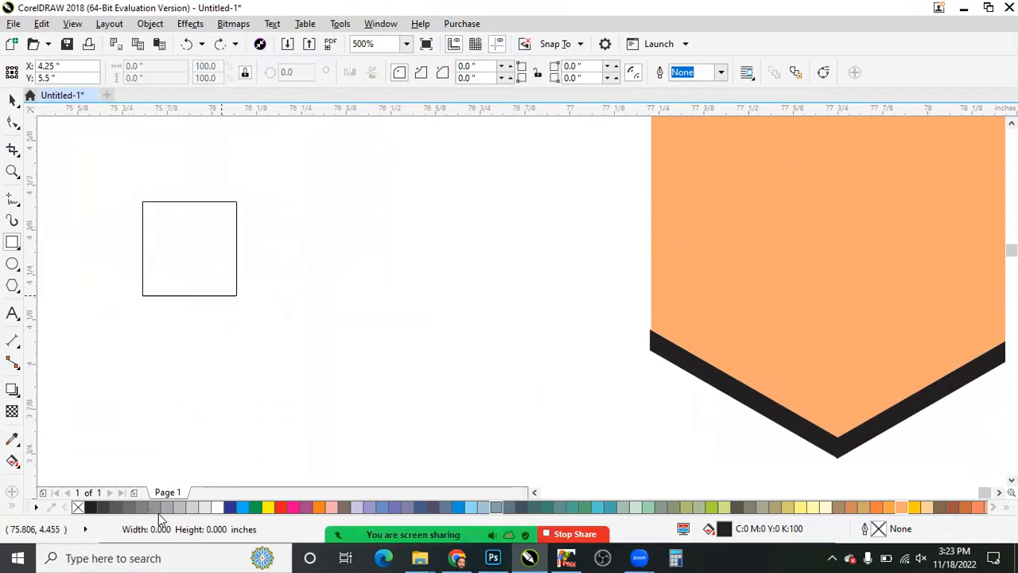
Fill the small square with solid black, remove its outline, and move it slightly to the right.
left_click(89, 507)
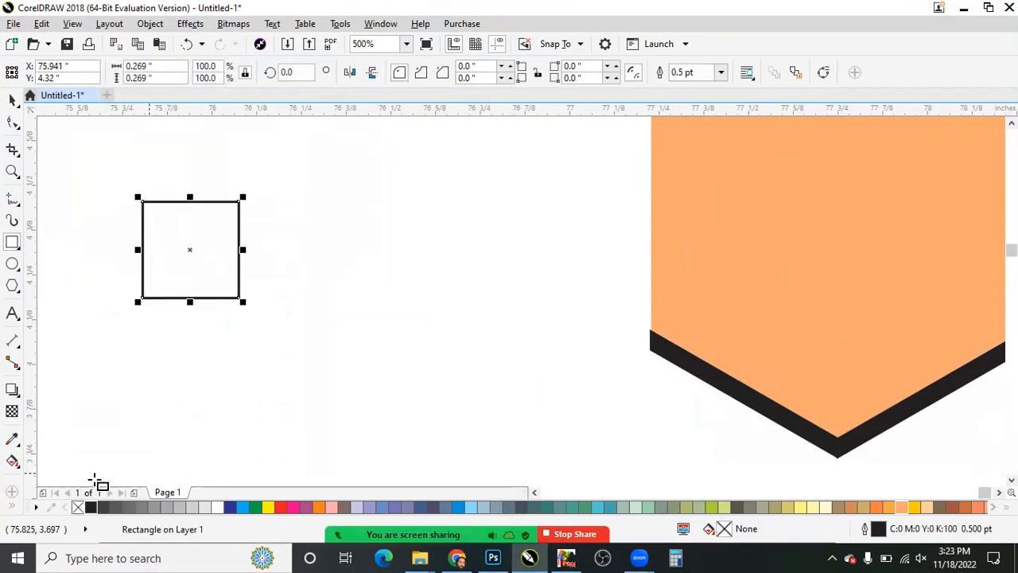
right_click(78, 507)
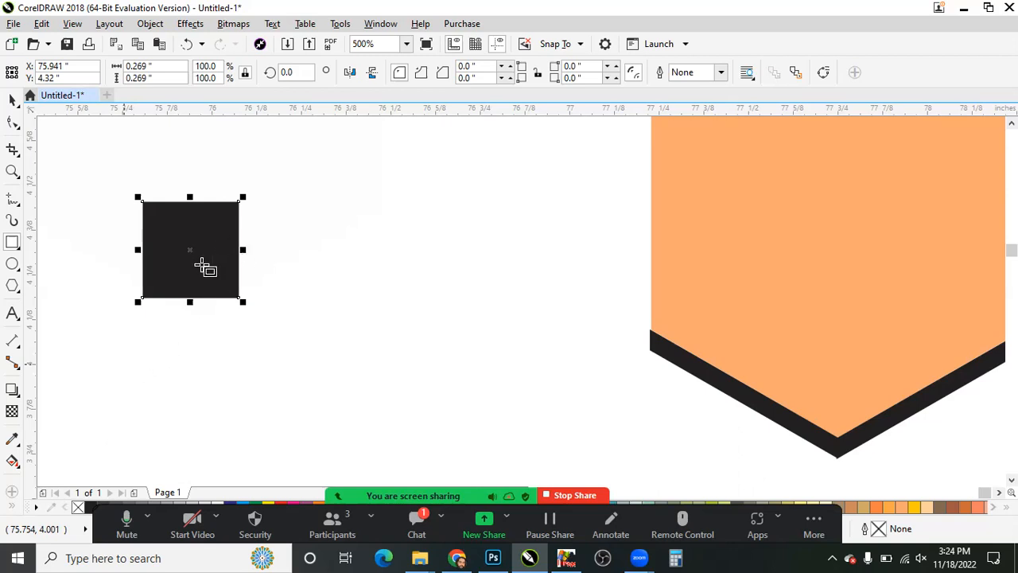
left_click_drag(199, 241, 239, 254)
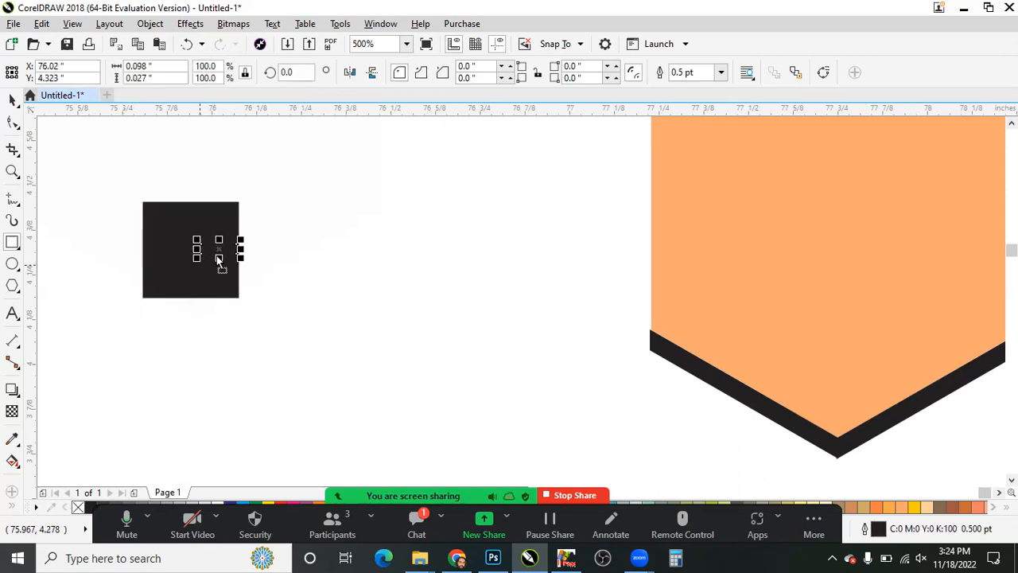
key("ctrl+z")
key("space")
left_click_drag(171, 270, 236, 272)
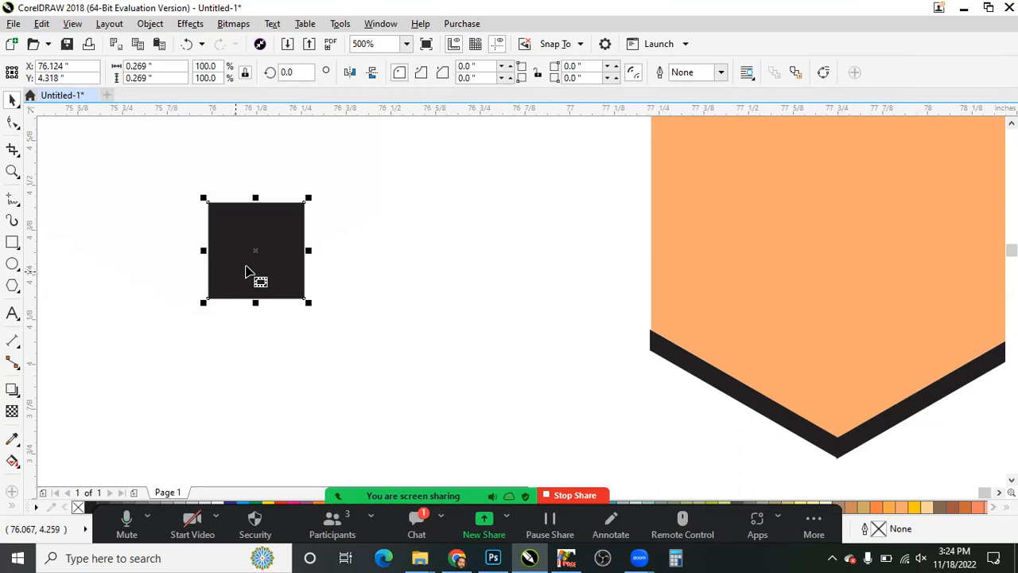
Try to shape the black square into a right-pointing arrowhead by rotating it and moving a corner node inward.
key("F5")
key("space")
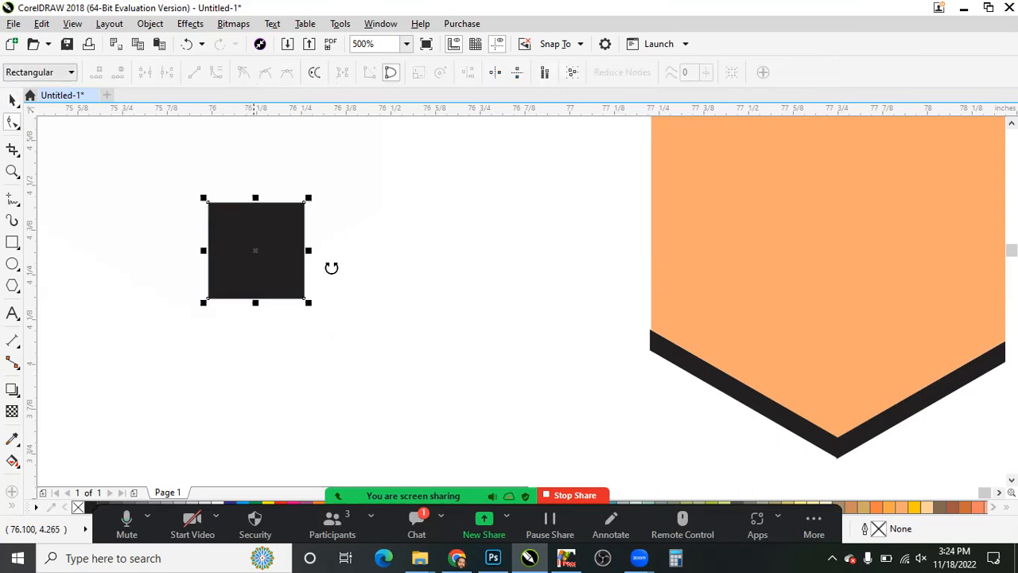
left_click_drag(336, 238, 289, 306)
key("F10")
key("space")
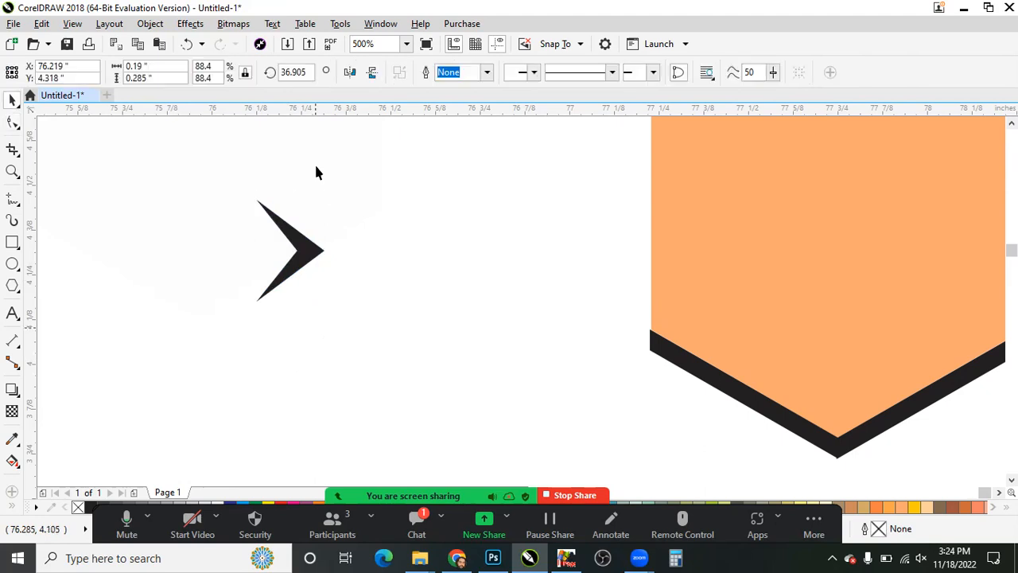
left_click(316, 167)
scroll(346, 183, "up", 2)
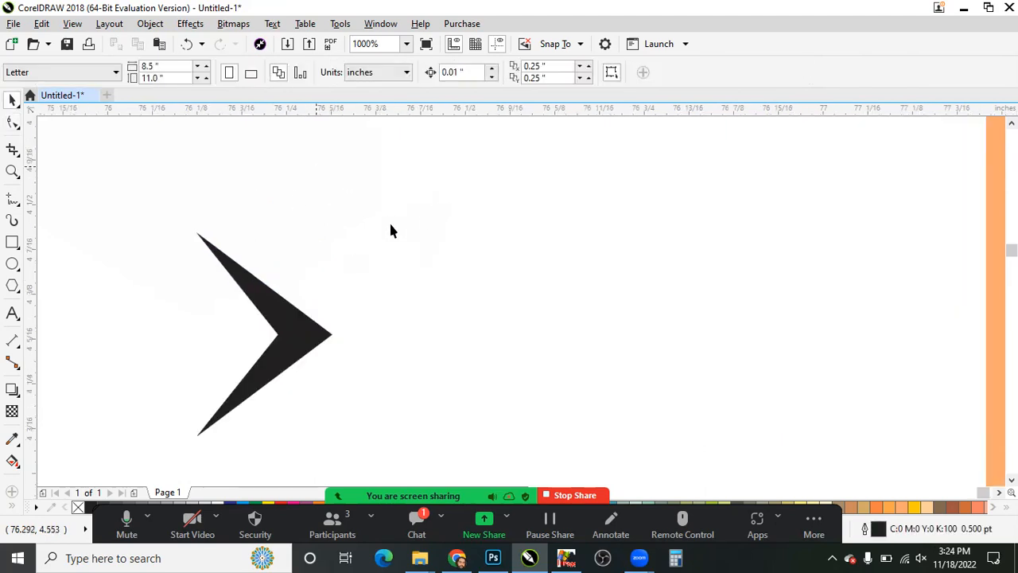
key("ctrl+z")
key("ctrl+z")
key("ctrl+z")
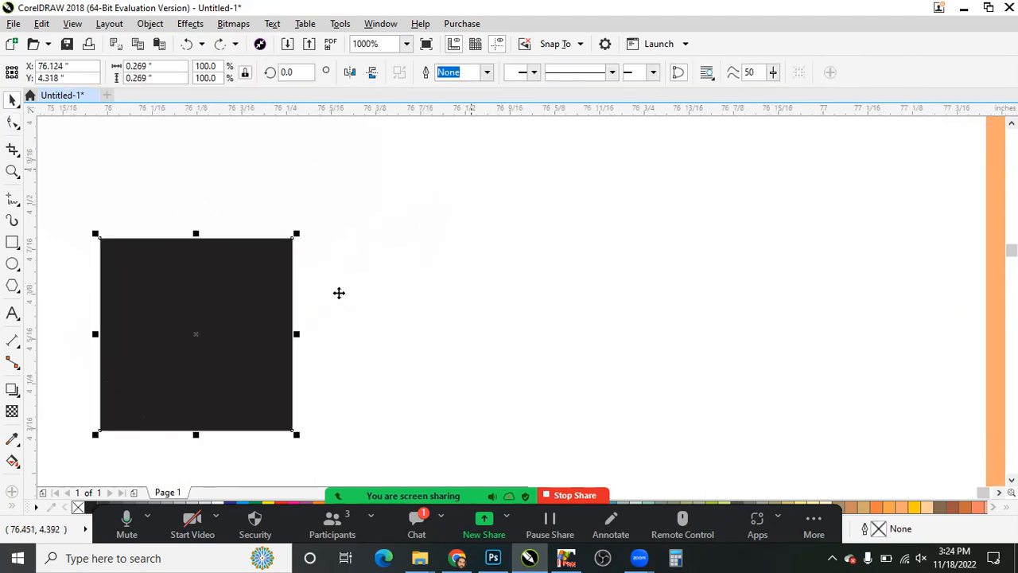
Move the black square up and to the right, and rotate it 45 degrees into a diamond.
left_click_drag(193, 290, 337, 260)
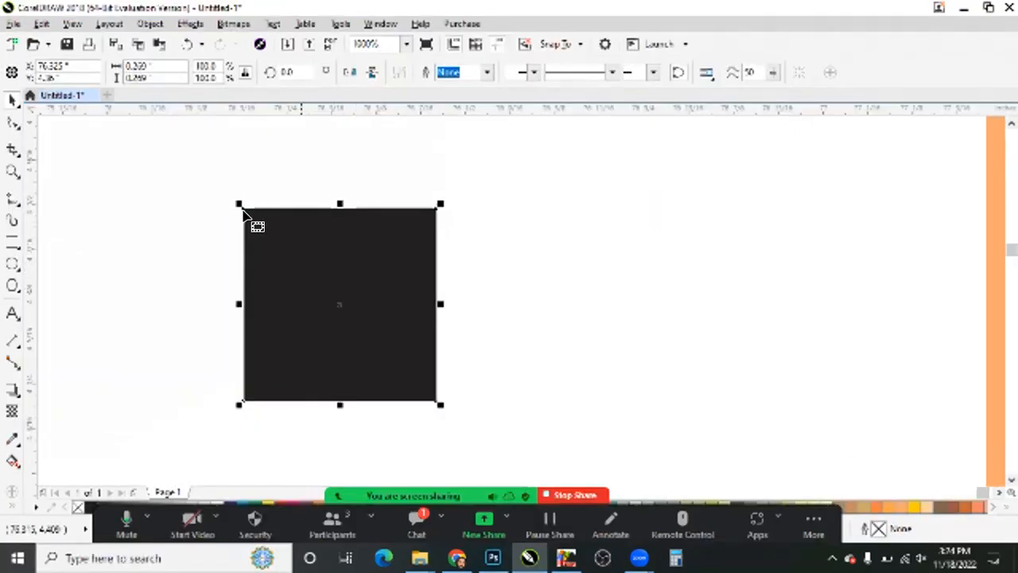
key("F10")
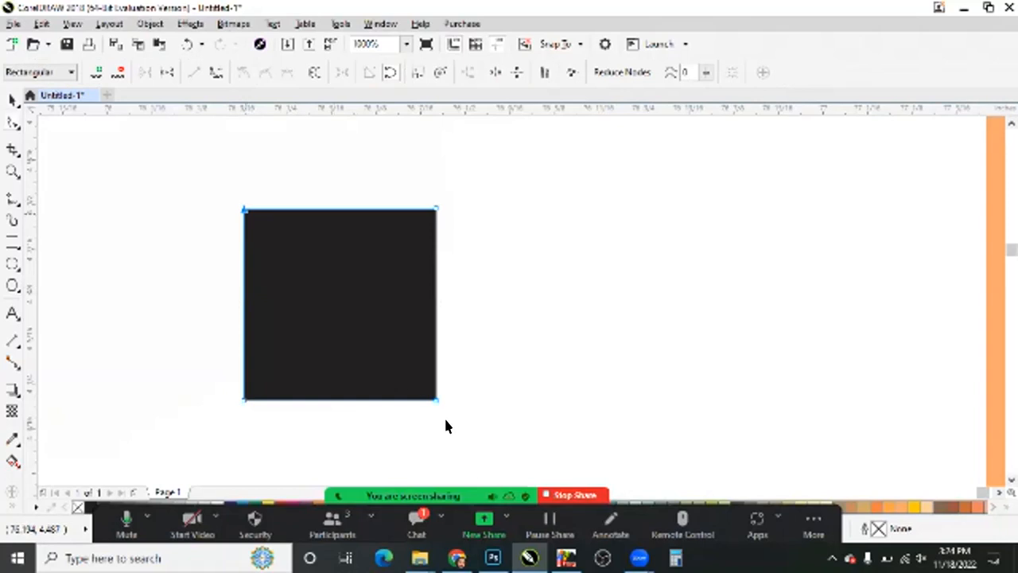
key("space")
left_click(337, 312)
left_click_drag(442, 404, 403, 302)
left_click(377, 285)
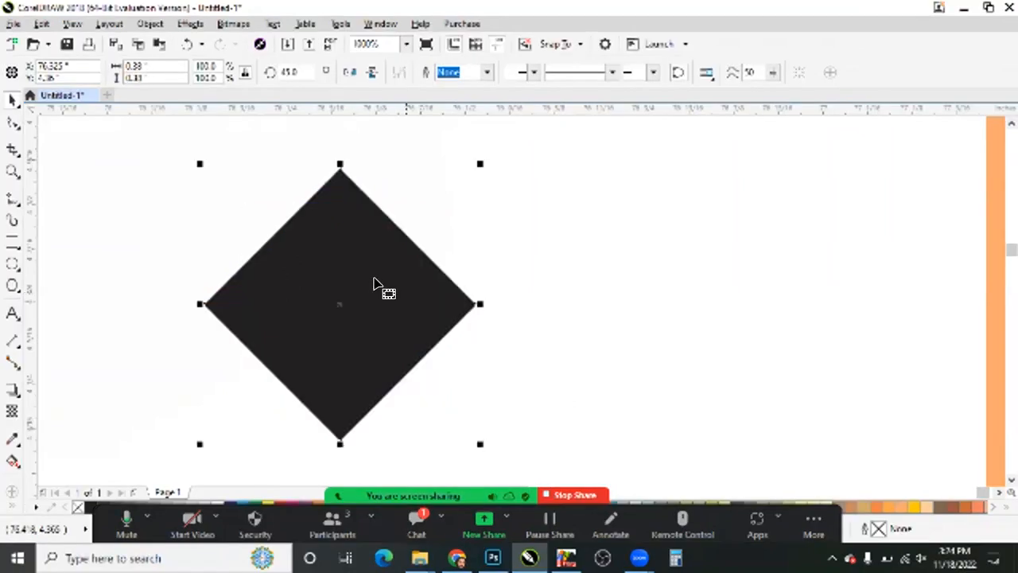
Reshape the black diamond into a right-pointing arrowhead by moving its left corner node inward past the centre.
left_click(263, 324)
left_click(12, 123)
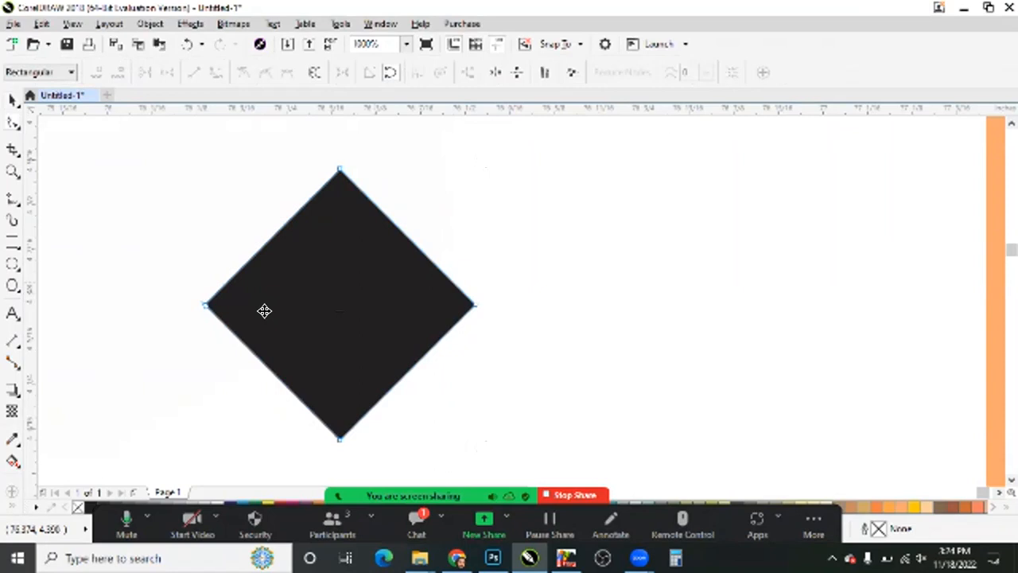
key("space")
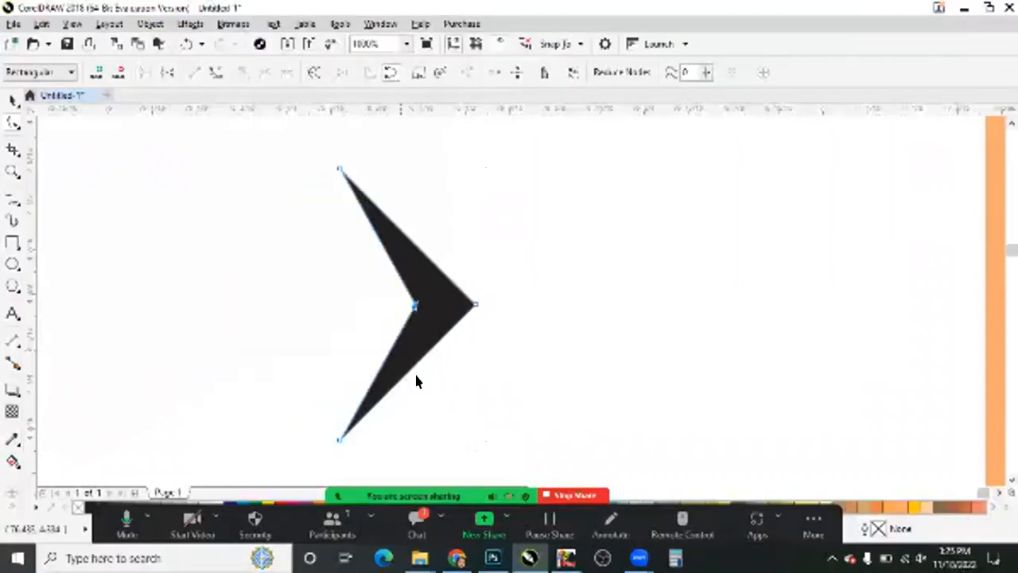
key("space")
scroll(390, 342, "down", 2)
key("space")
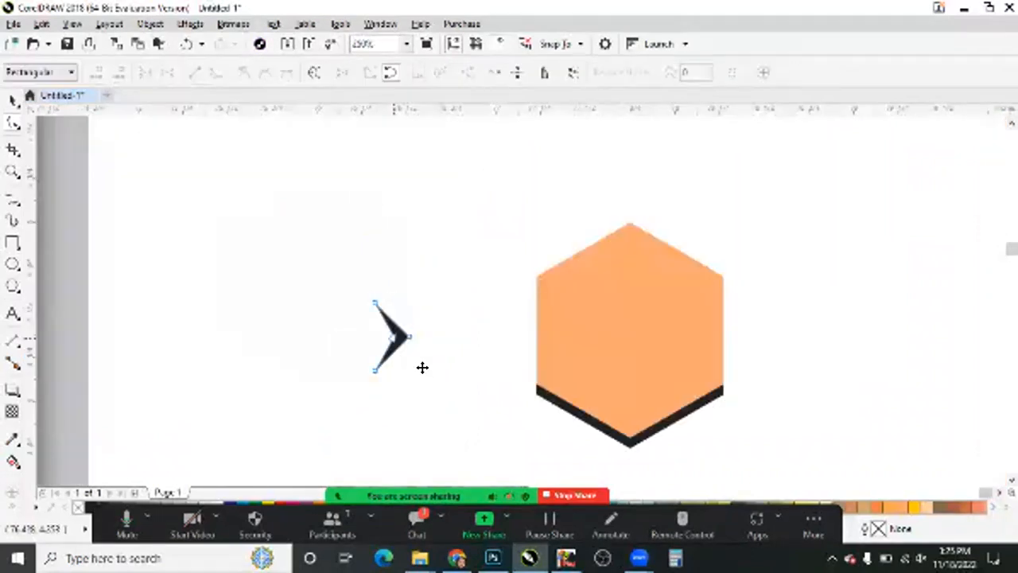
key("space")
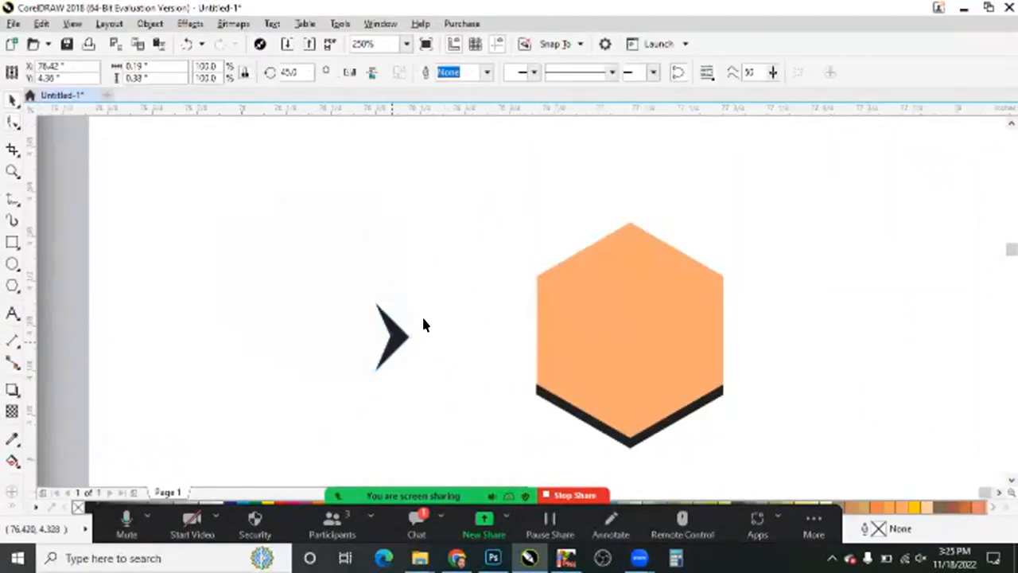
Duplicate the black arrowhead straight upward to build an evenly spaced vertical column of six arrowheads.
scroll(398, 341, "up", 1)
scroll(433, 374, "down", 2)
left_click_drag(430, 366, 430, 314)
key("ctrl+z")
left_click_drag(430, 373, 424, 317)
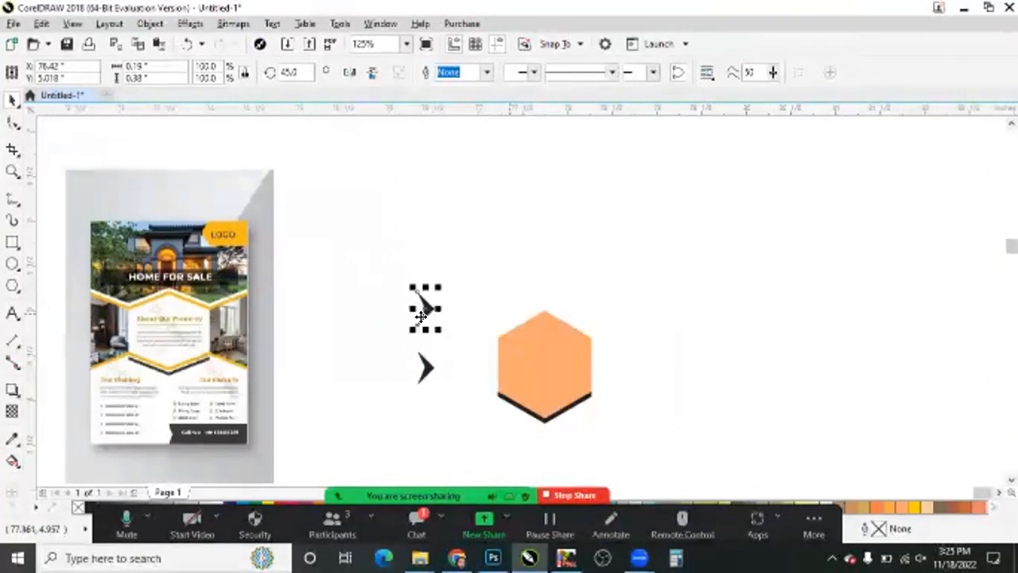
key("ctrl+d")
key("ctrl+d")
key("ctrl+d")
key("ctrl+d")
key("F3")
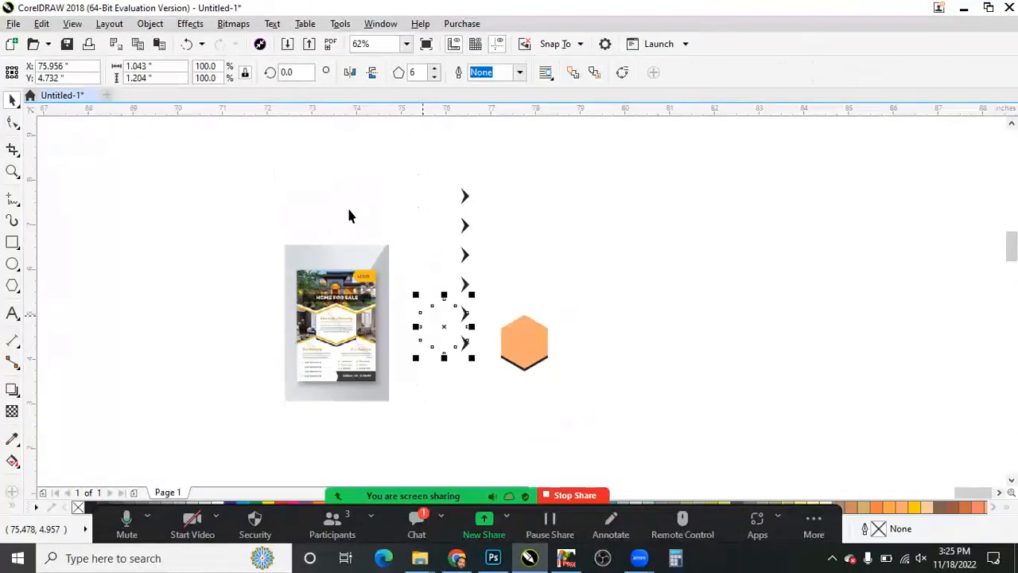
Draw a five-pointed star about 0.65 inches wide right of the arrowheads and add a copy rotated to 330 degrees on top.
scroll(348, 210, "up", 2)
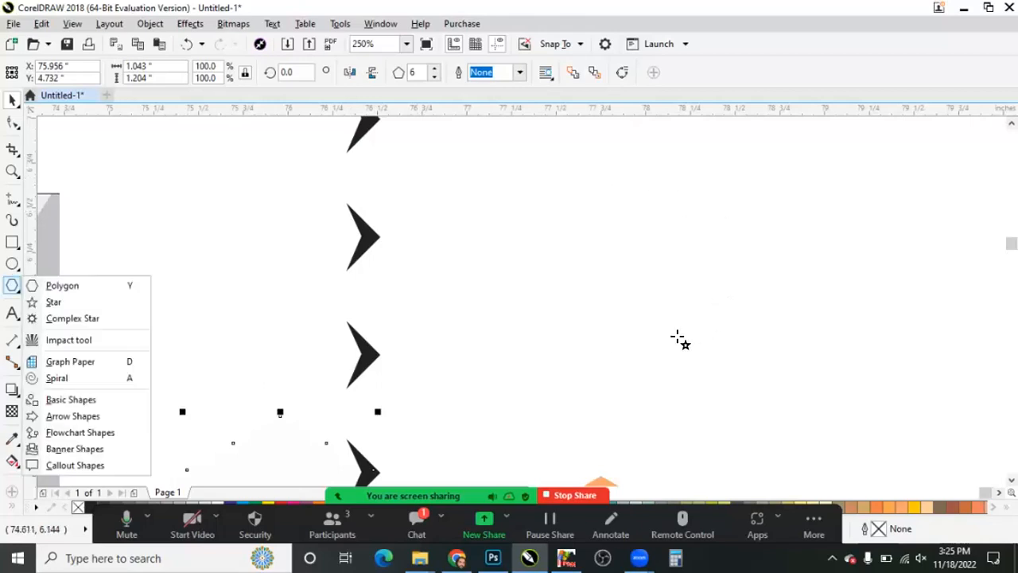
left_click_drag(610, 194, 730, 306)
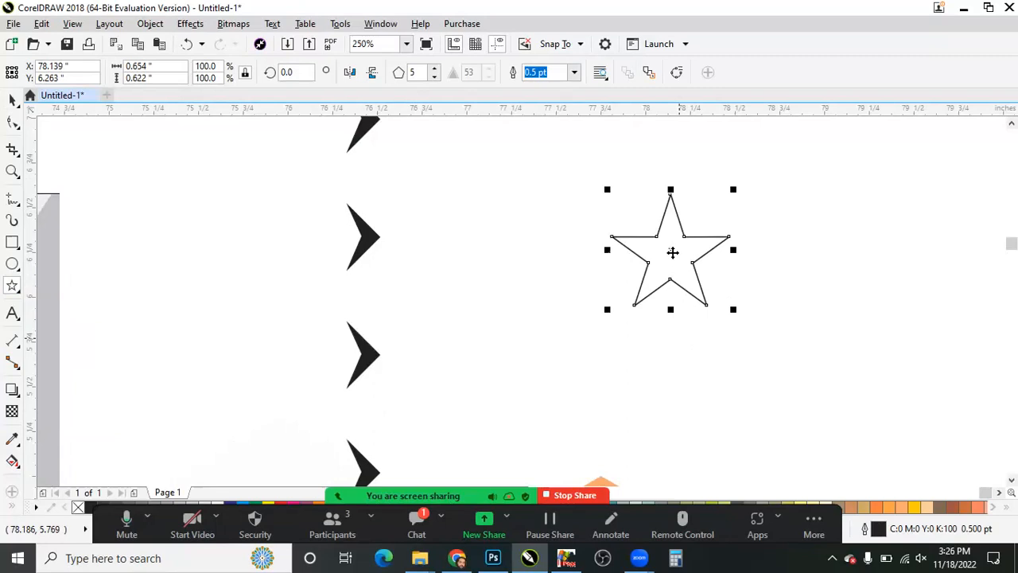
key("space")
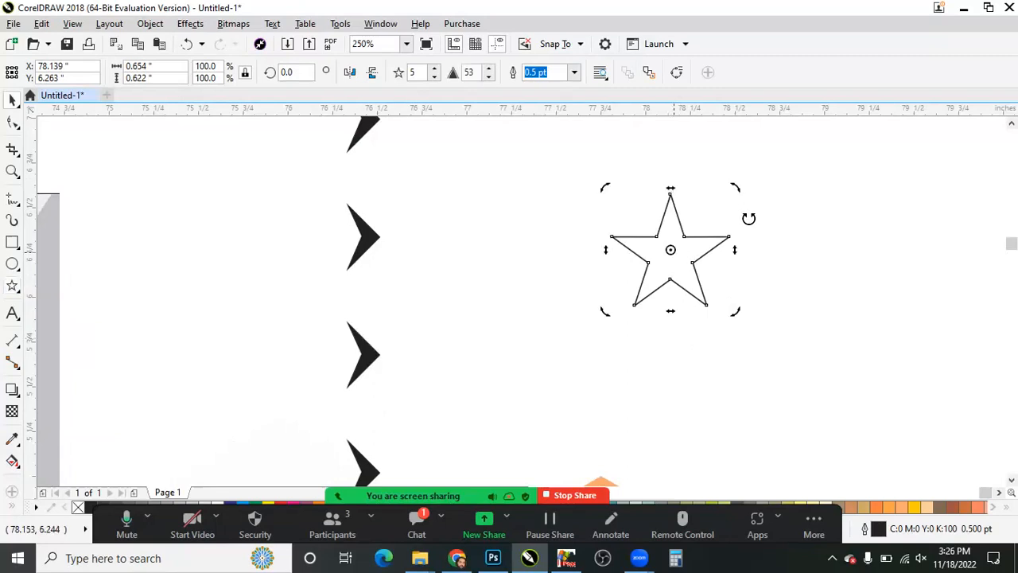
left_click_drag(733, 190, 763, 229)
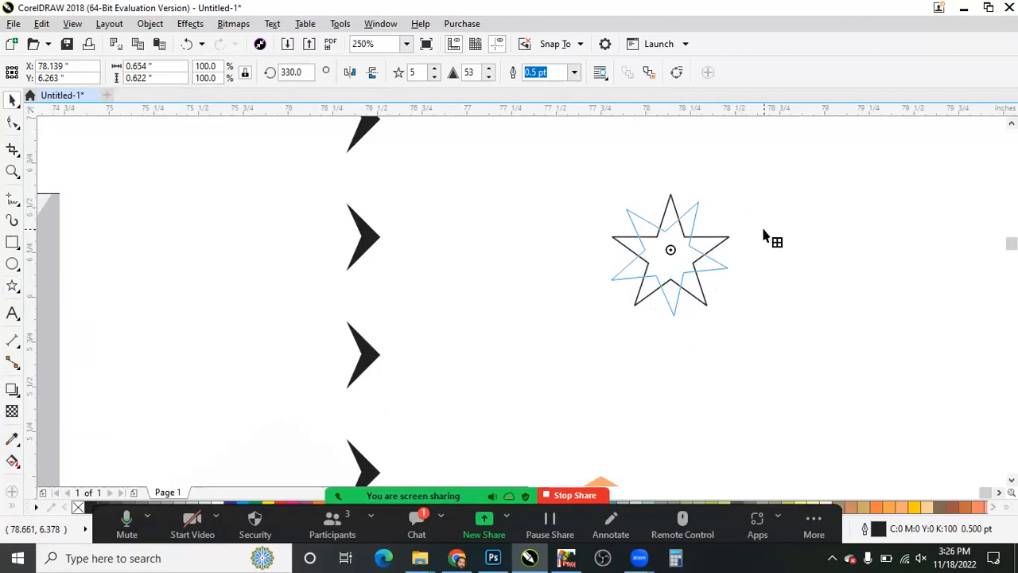
left_click(756, 187)
Fill both overlapping stars with yellow-orange and remove their outlines to form a solid starburst.
left_click_drag(769, 173, 558, 355)
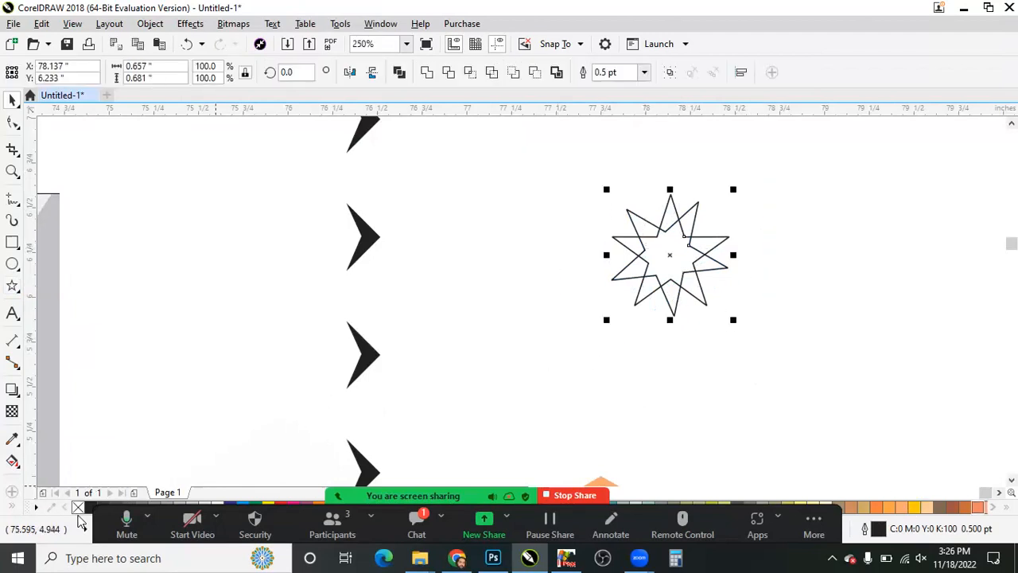
left_click(915, 508)
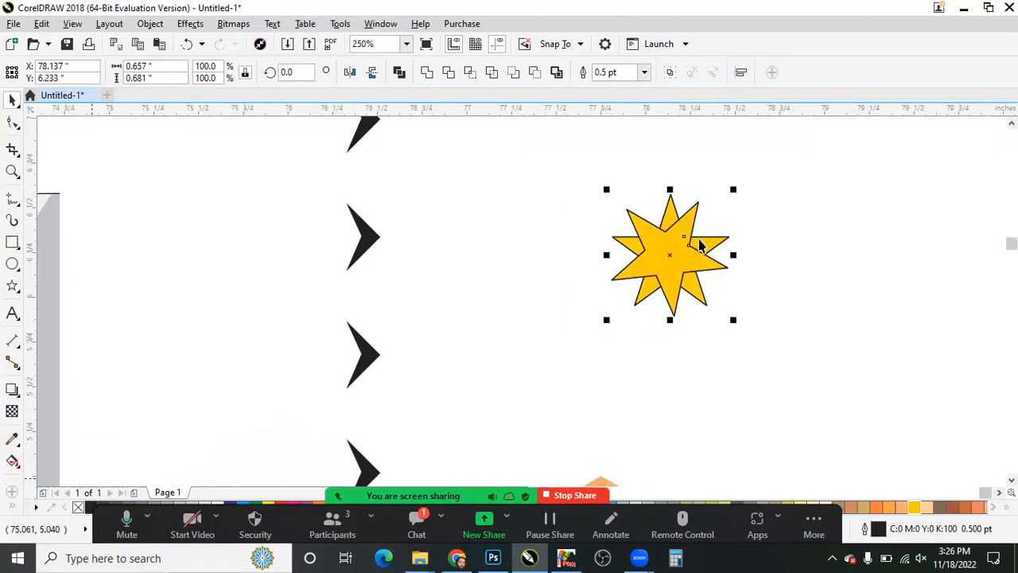
right_click(77, 506)
left_click(799, 353)
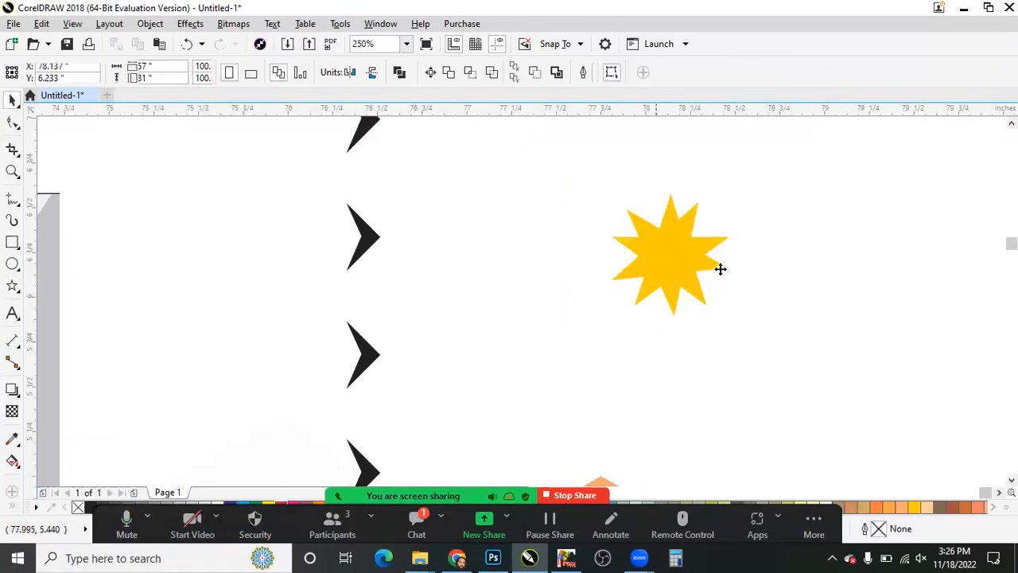
scroll(669, 292, "up", 1)
scroll(861, 275, "down", 1)
Duplicate the yellow starburst to the right into an evenly spaced horizontal row of five.
left_click_drag(800, 350, 555, 148)
left_click_drag(720, 269, 860, 282)
right_click(860, 282)
scroll(636, 268, "down", 1)
key("ctrl+r")
key("ctrl+r")
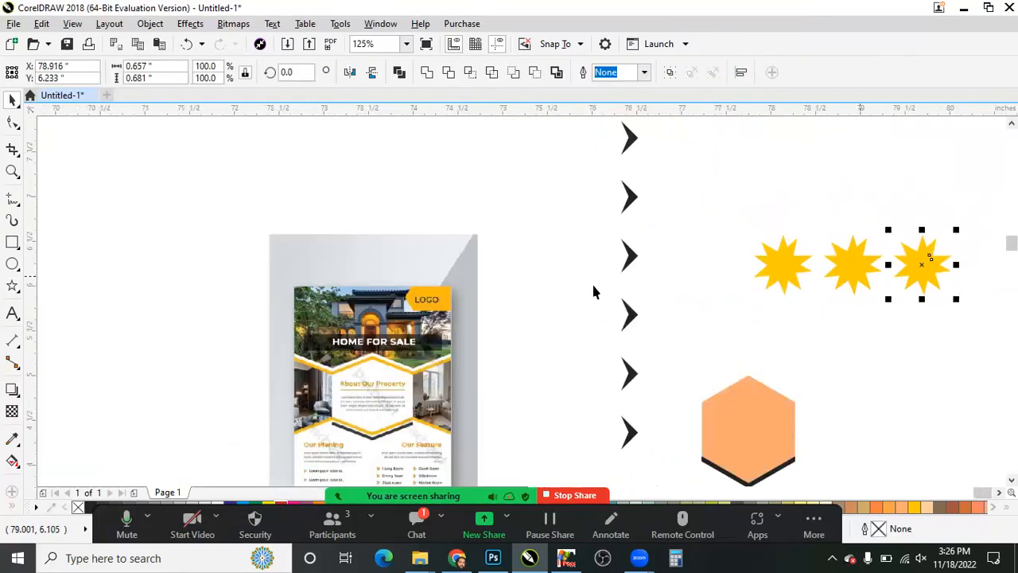
scroll(593, 292, "down", 1)
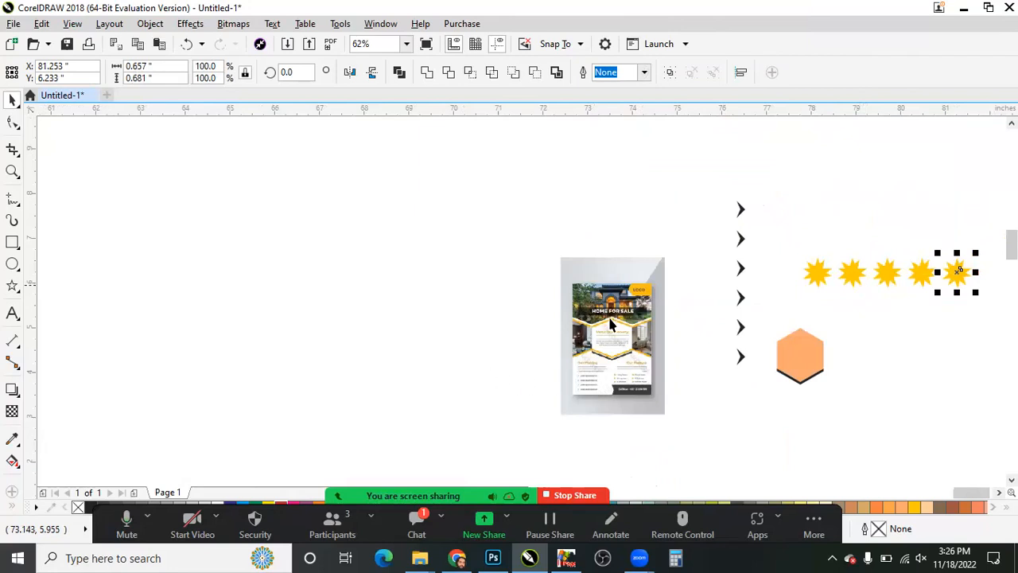
Examine the arrow bullets in the flyer's Our Planing and Our Feature lists and the contact bar's shape.
key("alt+Tab")
key("alt+Tab")
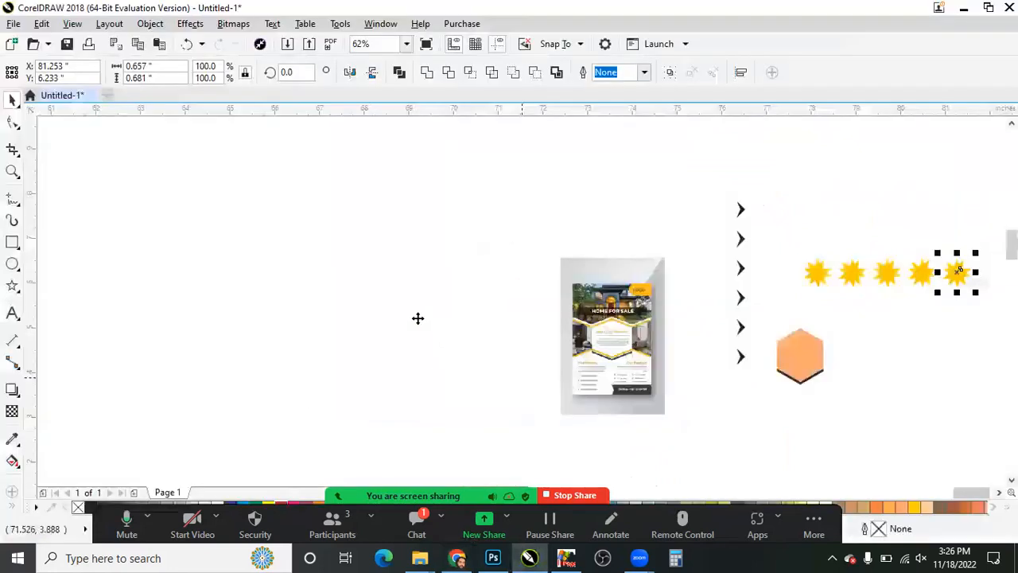
scroll(340, 271, "up", 4)
scroll(341, 271, "down", 2)
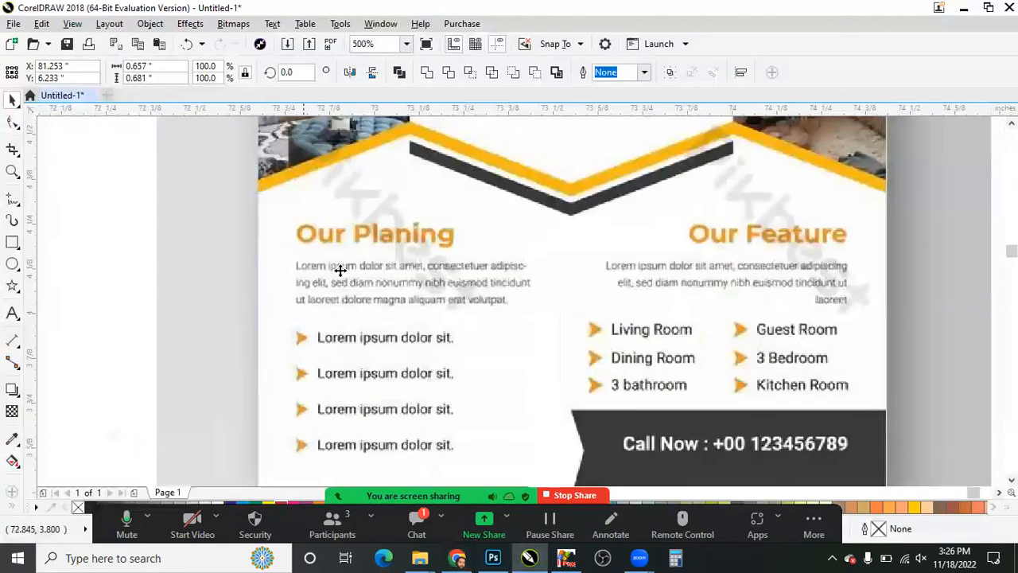
left_click(338, 278)
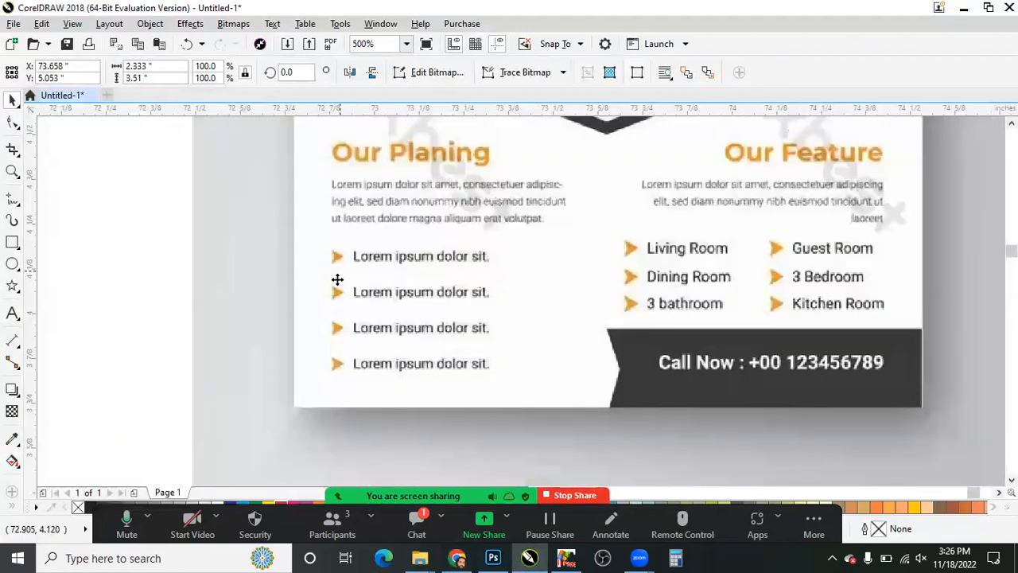
scroll(337, 280, "up", 1)
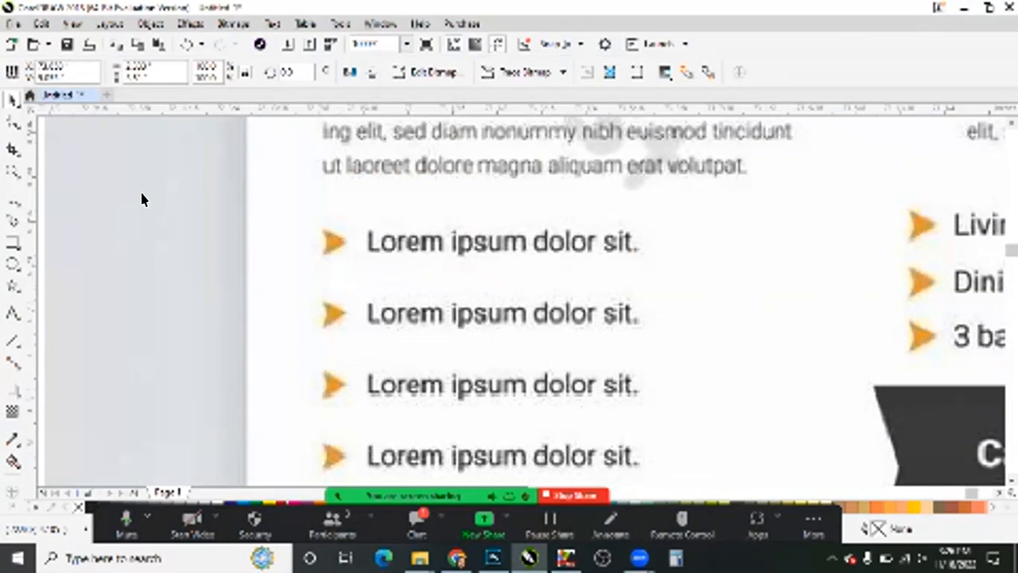
Draw a yellow square about 1.09 inches wide without outline left of the flyer image, and move it down and right.
left_click(13, 243)
scroll(350, 283, "down", 2)
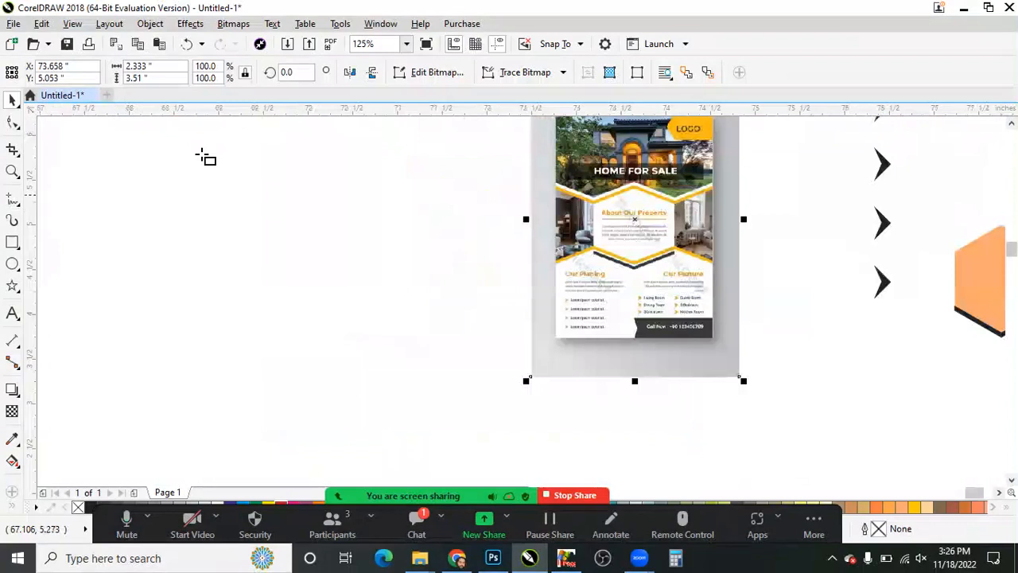
scroll(206, 157, "up", 1)
key("F6")
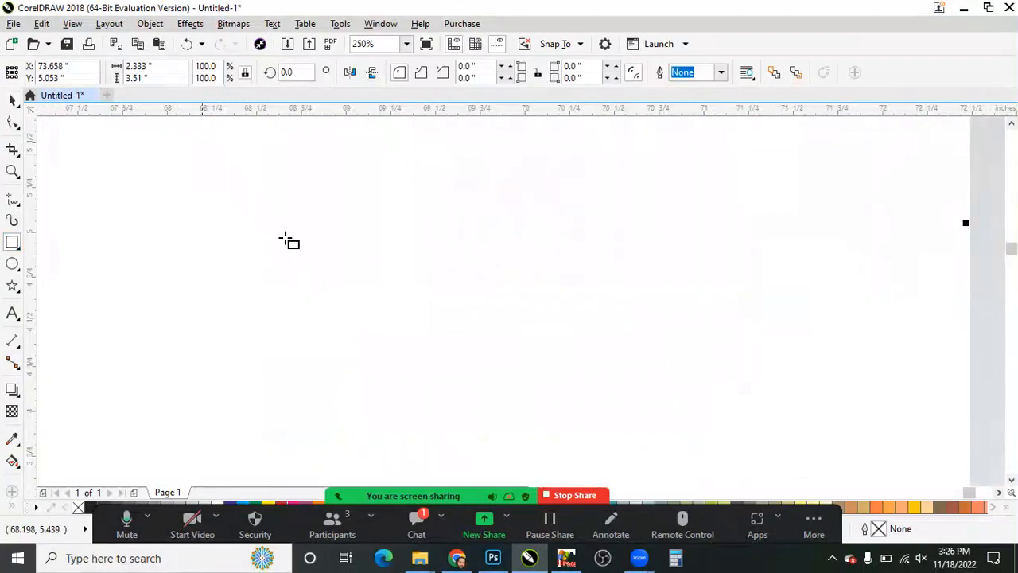
mouse_move(203, 152)
left_mouse_down()
mouse_move(397, 347)
mouse_move(341, 353)
mouse_move(327, 310)
mouse_move(369, 320)
mouse_move(337, 284)
mouse_move(342, 276)
mouse_move(354, 283)
mouse_move(342, 264)
mouse_move(393, 351)
left_mouse_up()
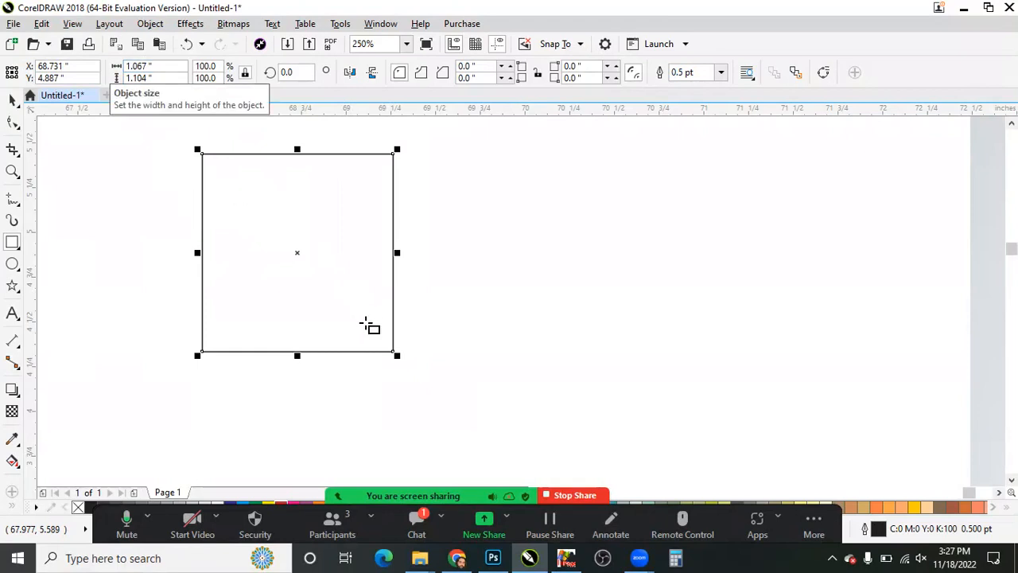
key("ctrl+z")
left_click_drag(171, 152, 366, 346)
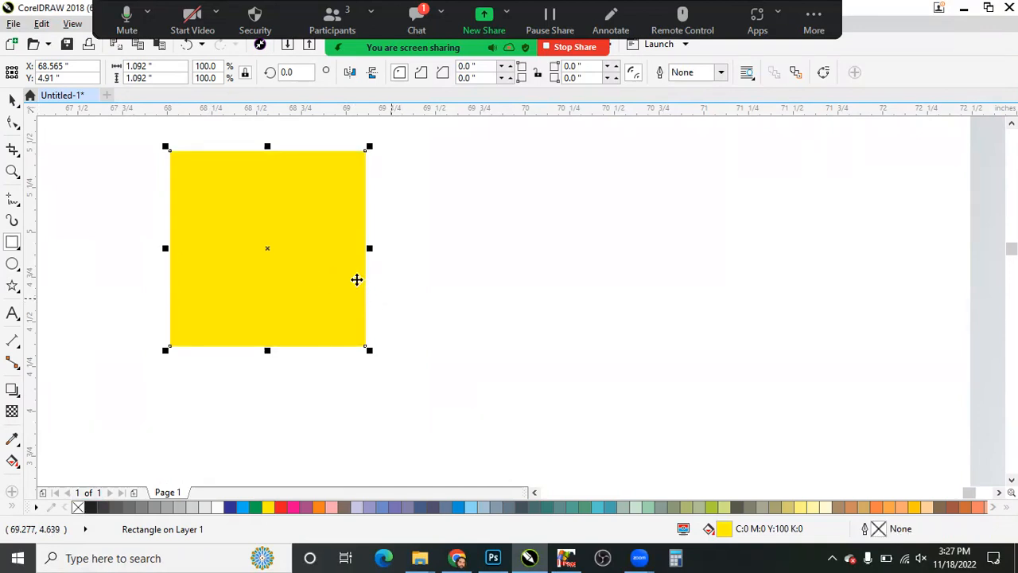
key("space")
left_click_drag(306, 258, 293, 370)
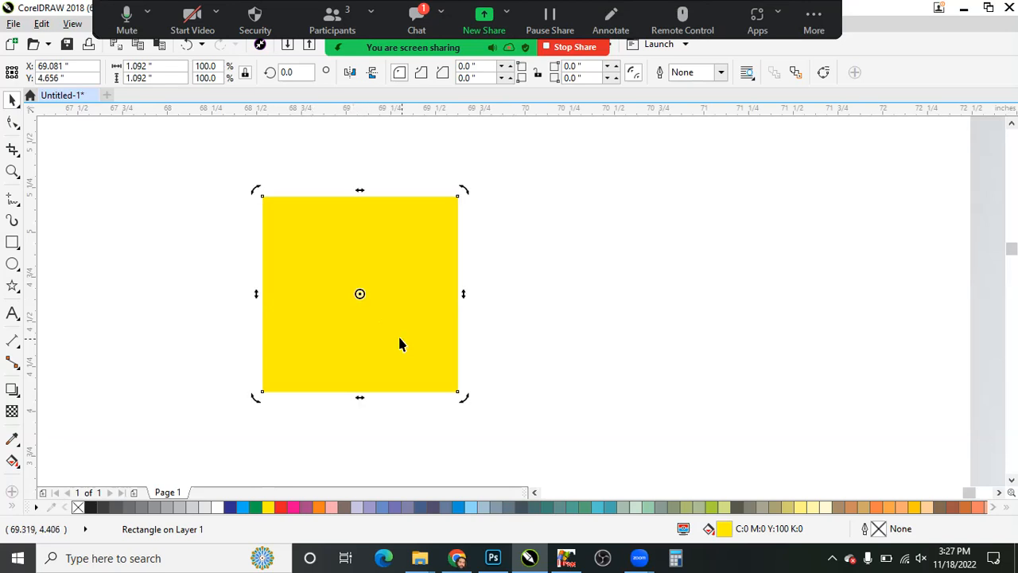
Rotate the yellow square 45 degrees about its centre to make a diamond.
left_click(398, 343)
left_click(396, 338)
left_click(396, 337)
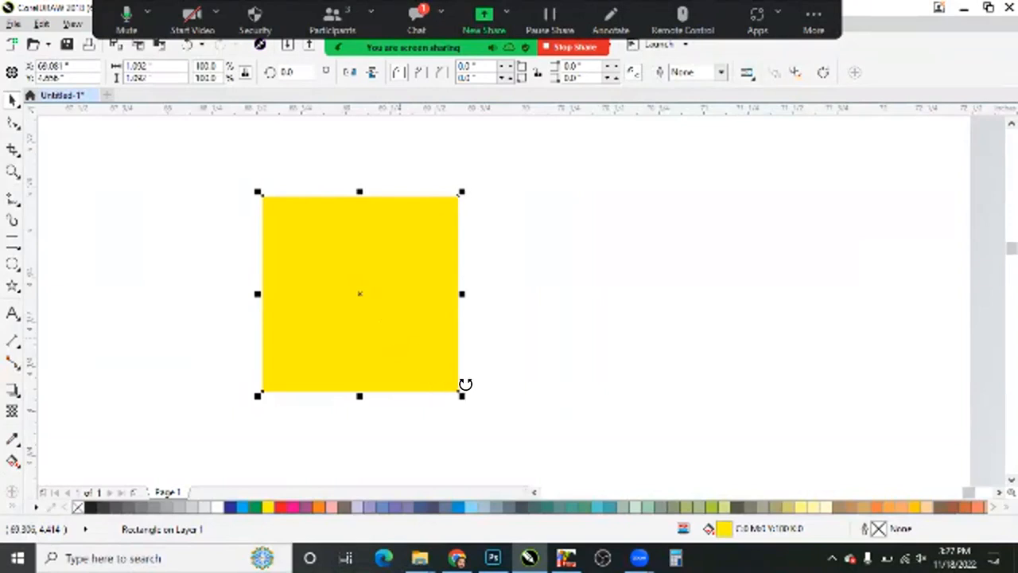
left_click_drag(491, 284, 584, 382)
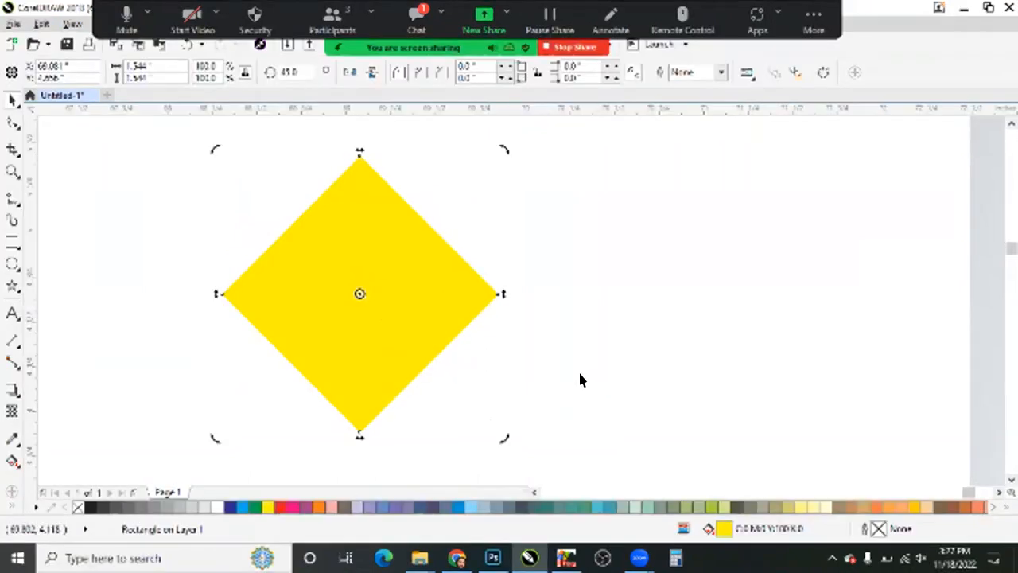
left_click(580, 380)
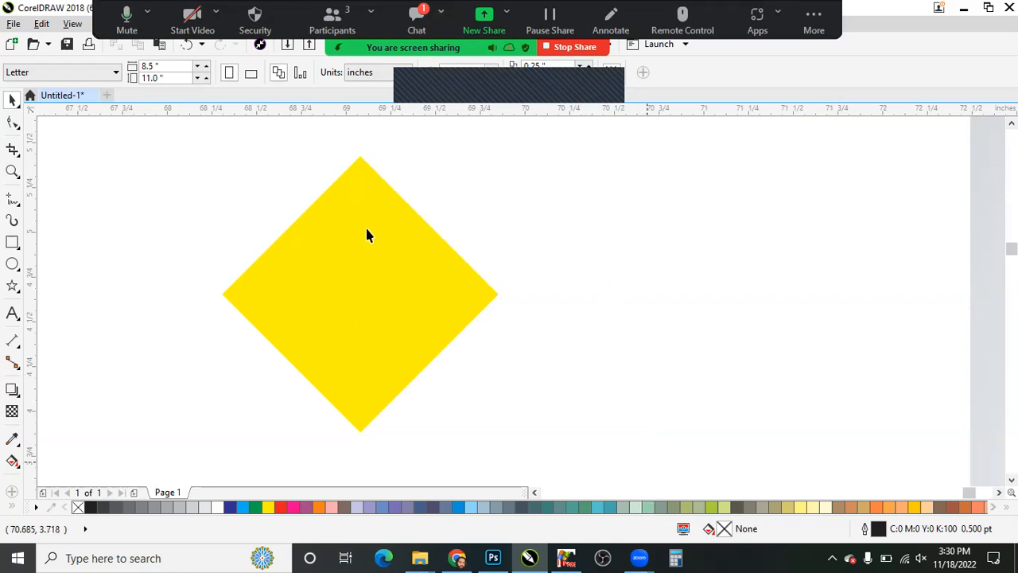
With Arrow Shapes, draw a pentagon arrow about 2.32 inches wide and high left of the diamond, and a notched-tail arrow below it.
double_click(334, 297)
scroll(68, 291, "down", 1)
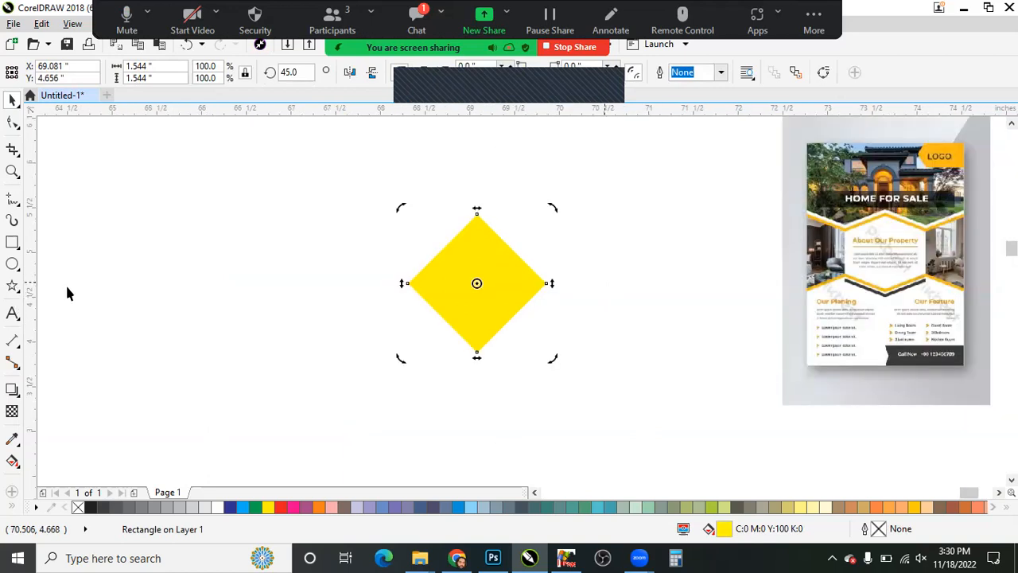
scroll(67, 293, "down", 1)
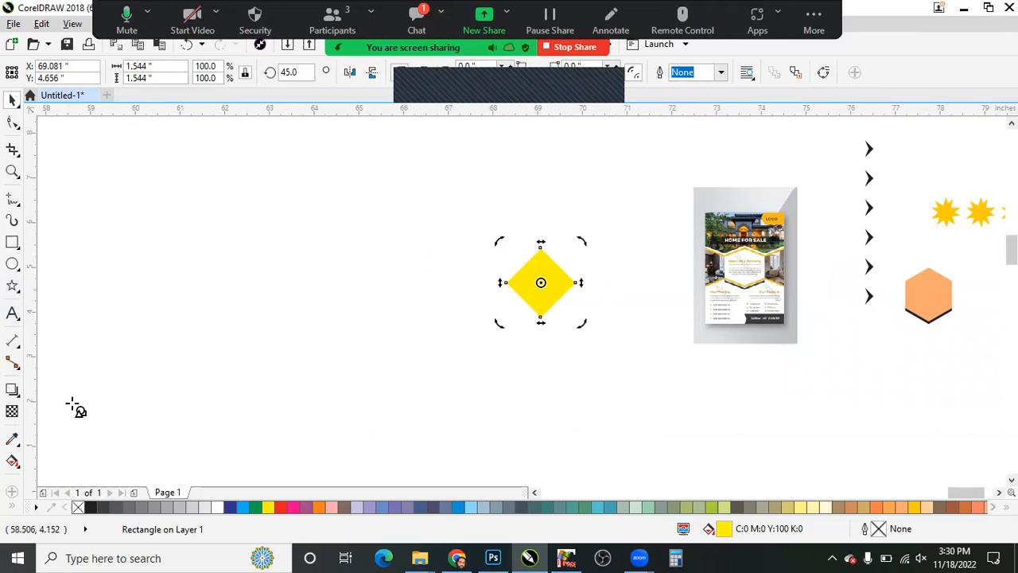
left_click(12, 286)
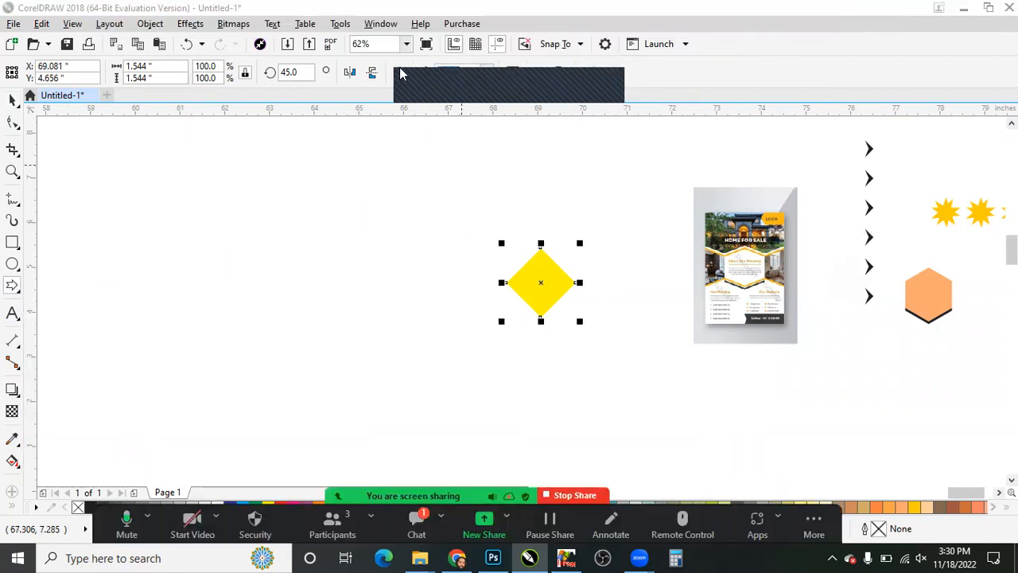
key("Escape")
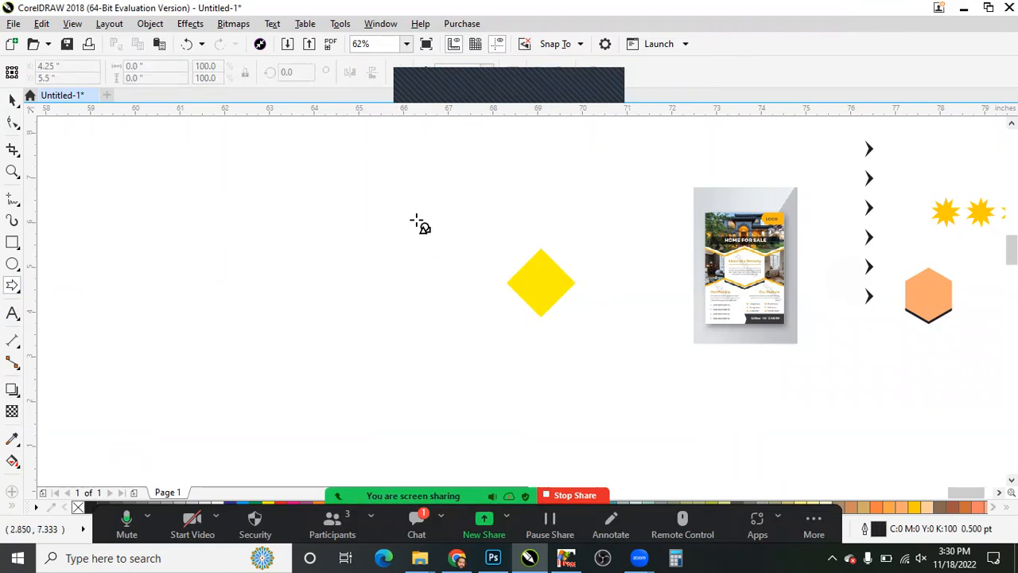
left_click_drag(313, 164, 417, 269)
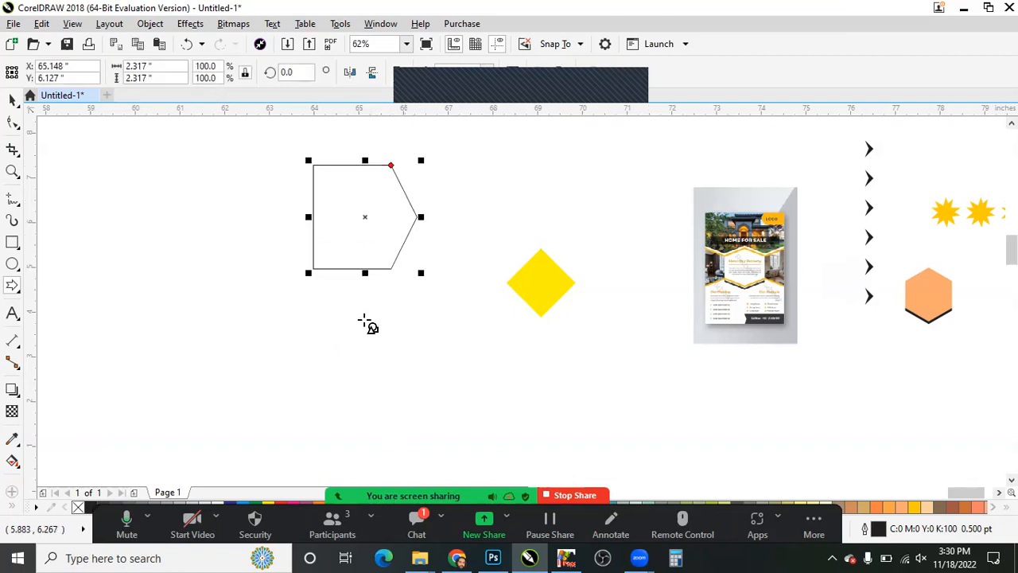
left_click_drag(246, 287, 382, 334)
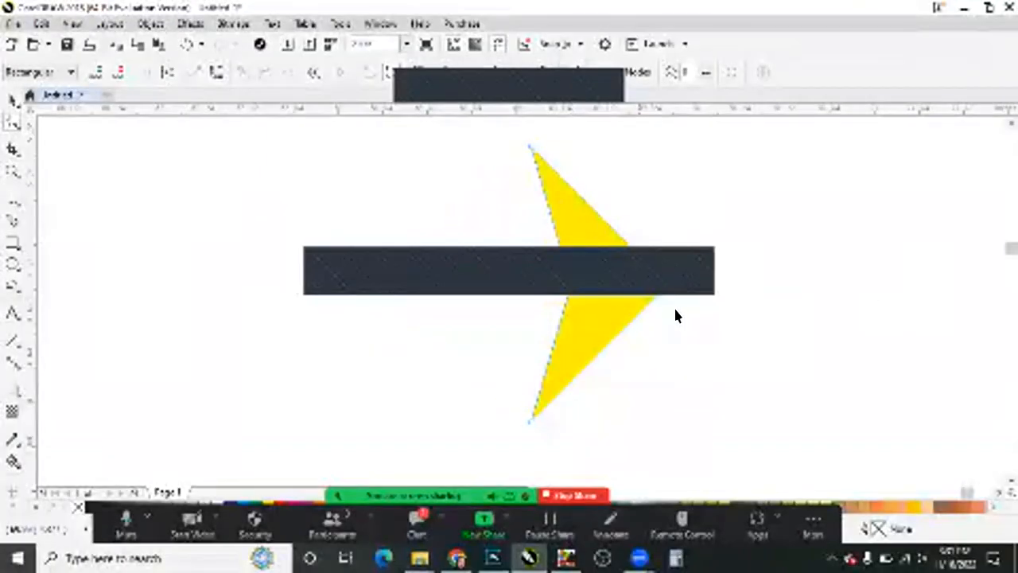
Reshape the yellow diamond into a right-pointing arrowhead by moving its left corner inward past the centre.
left_click(600, 260)
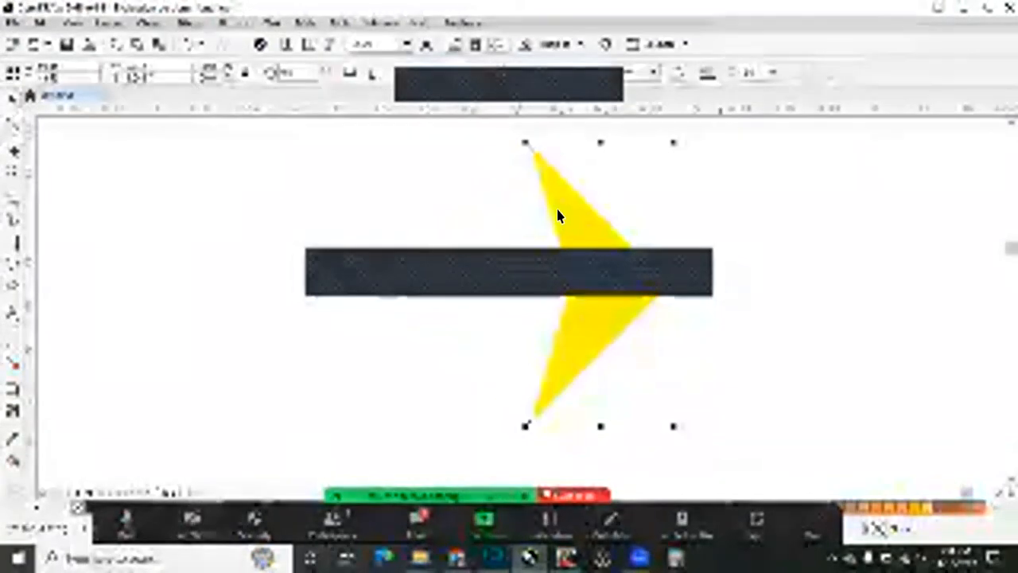
key("Escape")
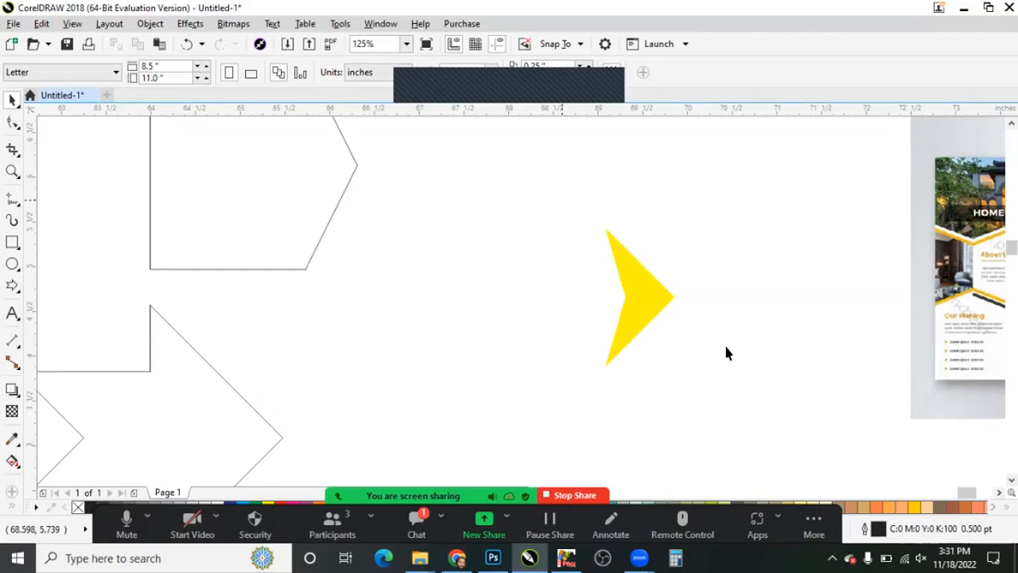
key("F10")
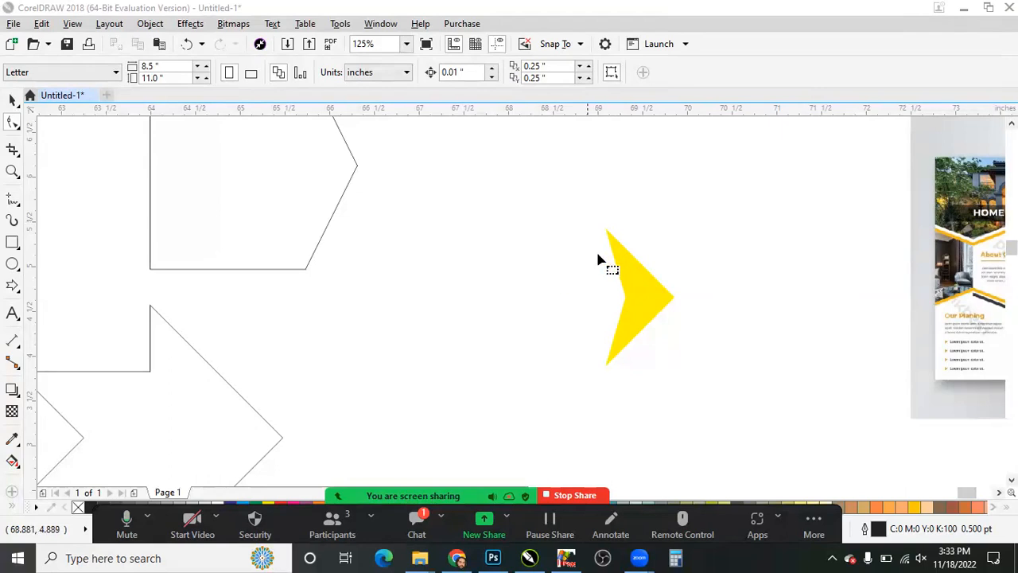
Draw a striped-tail right arrow about 2.05 inches wide and high in the empty area above the pentagon arrow.
scroll(573, 282, "down", 1)
scroll(593, 206, "up", 1)
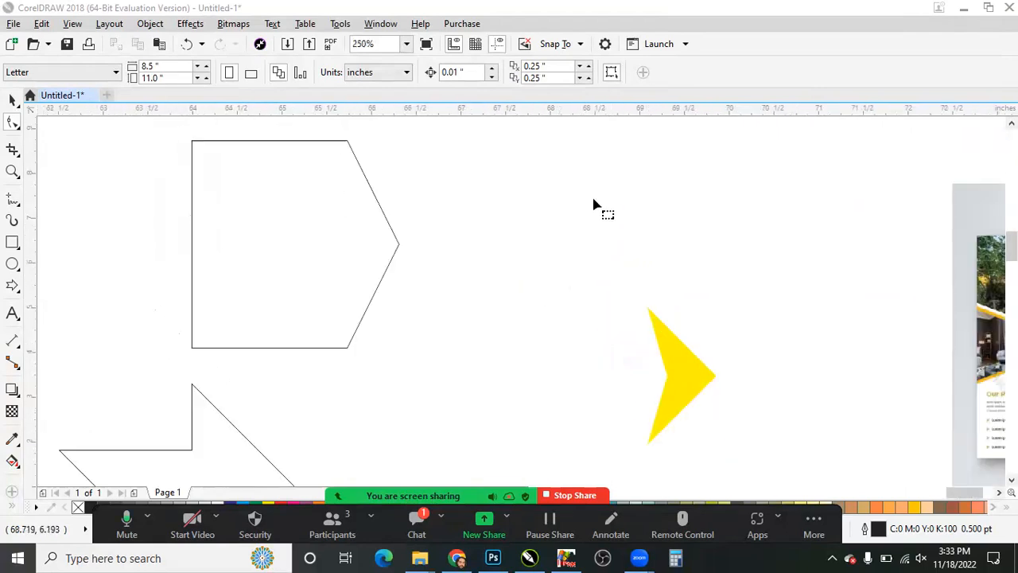
scroll(544, 271, "down", 3)
scroll(542, 209, "up", 1)
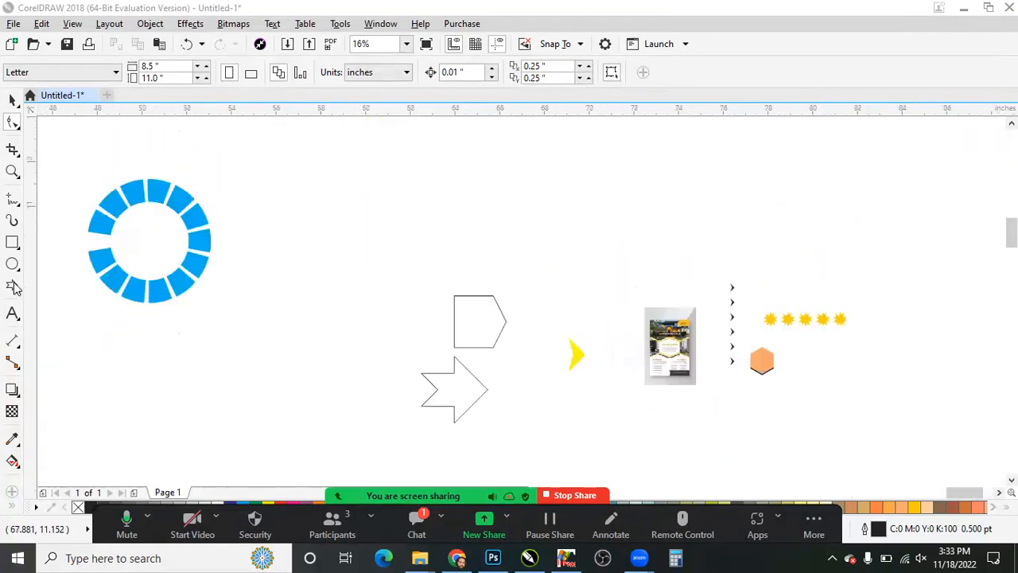
scroll(13, 287, "up", 2)
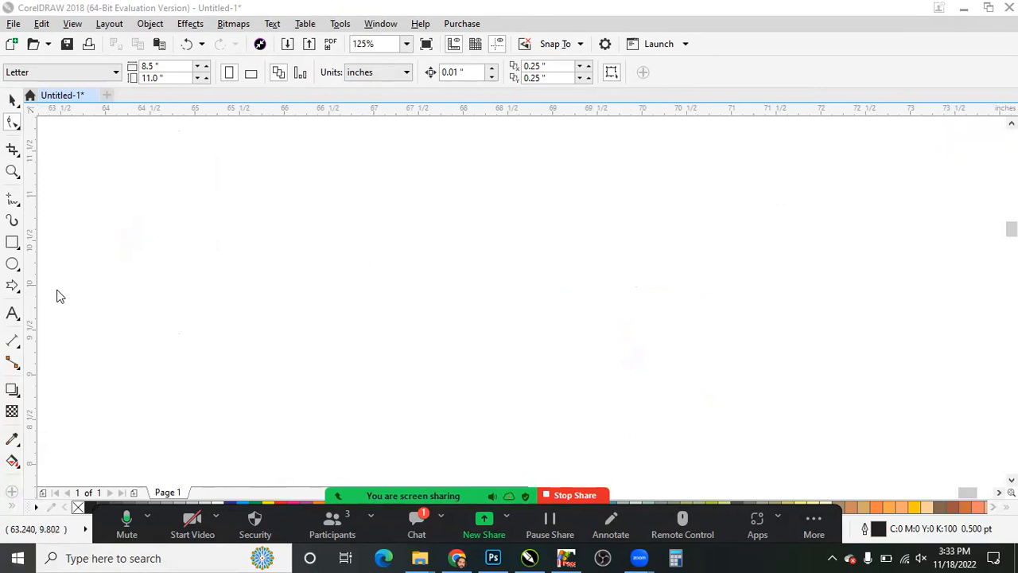
left_click(14, 287)
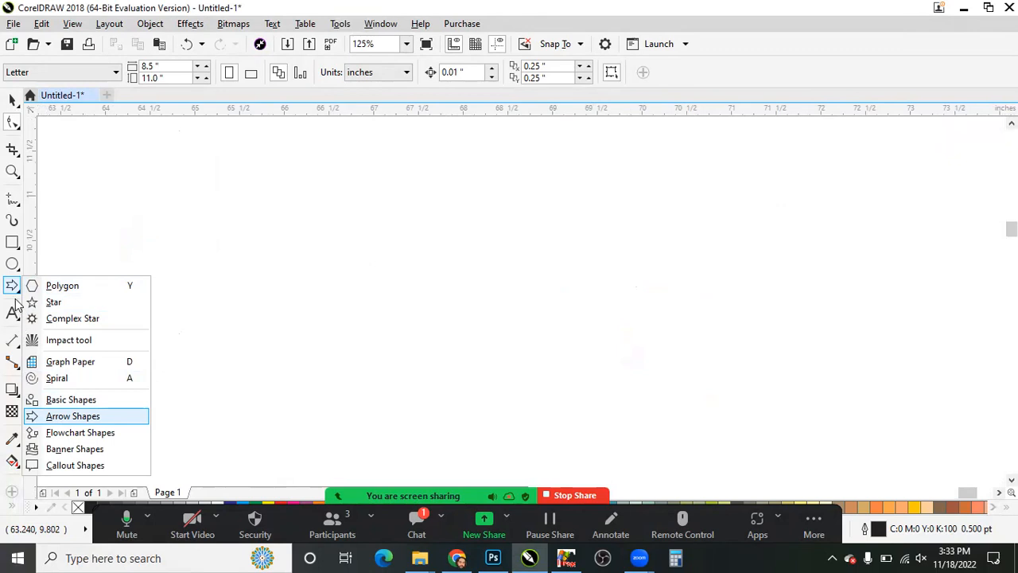
left_click(52, 416)
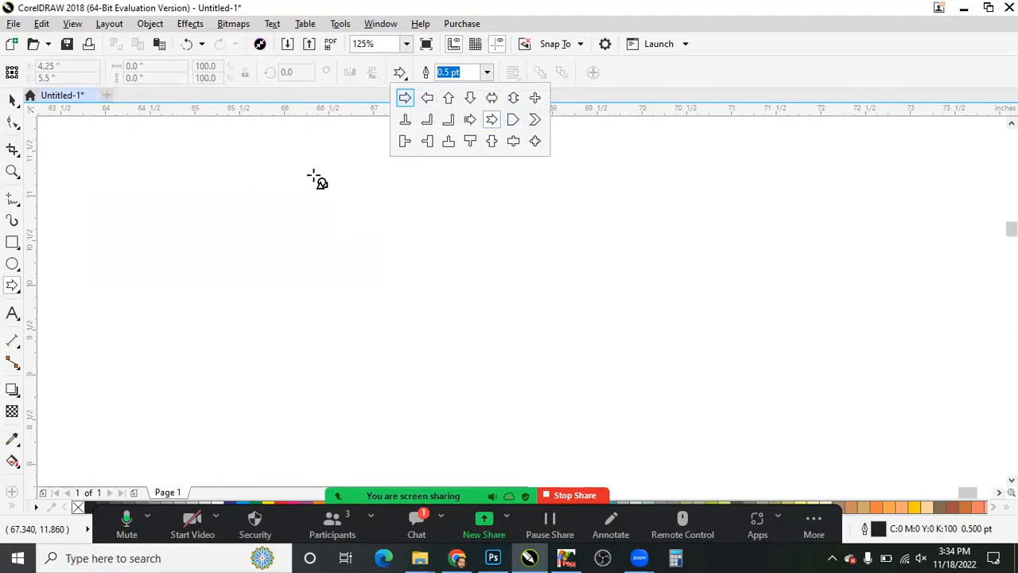
left_click(470, 120)
left_click_drag(307, 168, 484, 346)
scroll(485, 295, "down", 5)
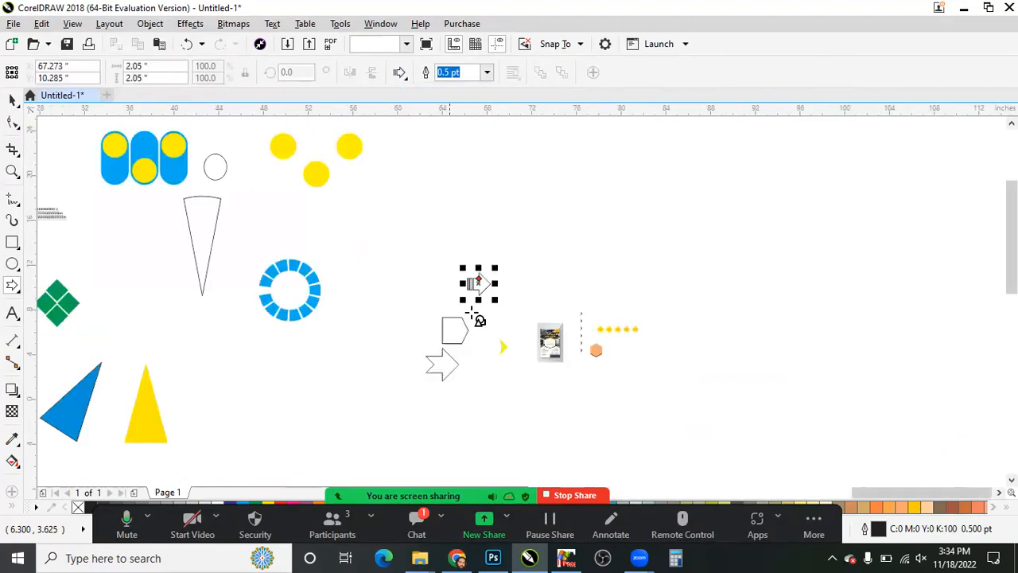
Fill the striped-tail arrow with yellow-orange and leave it without an outline.
left_click(915, 506)
scroll(474, 291, "up", 2)
scroll(475, 291, "up", 1)
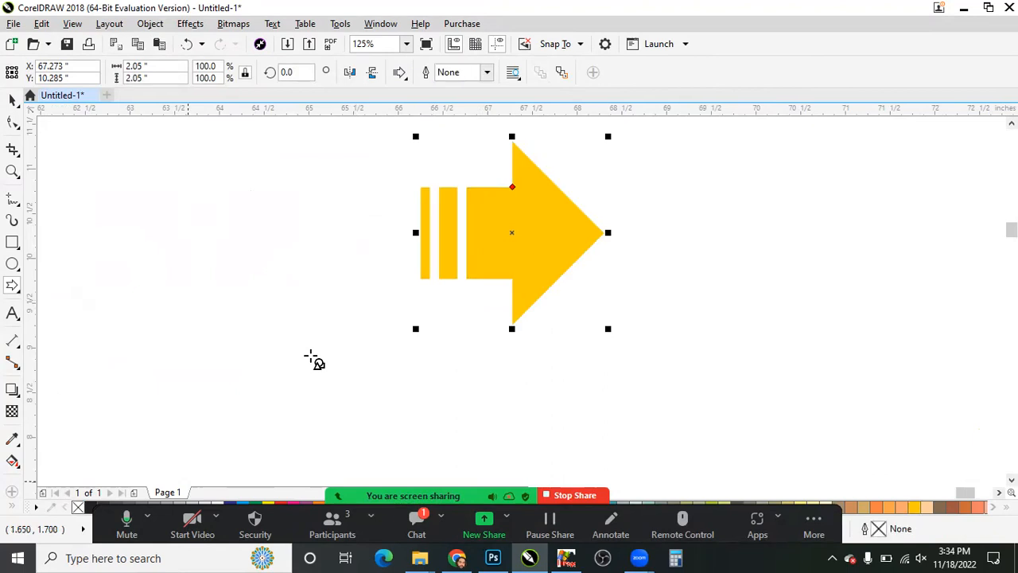
left_click(310, 355)
scroll(312, 358, "down", 1)
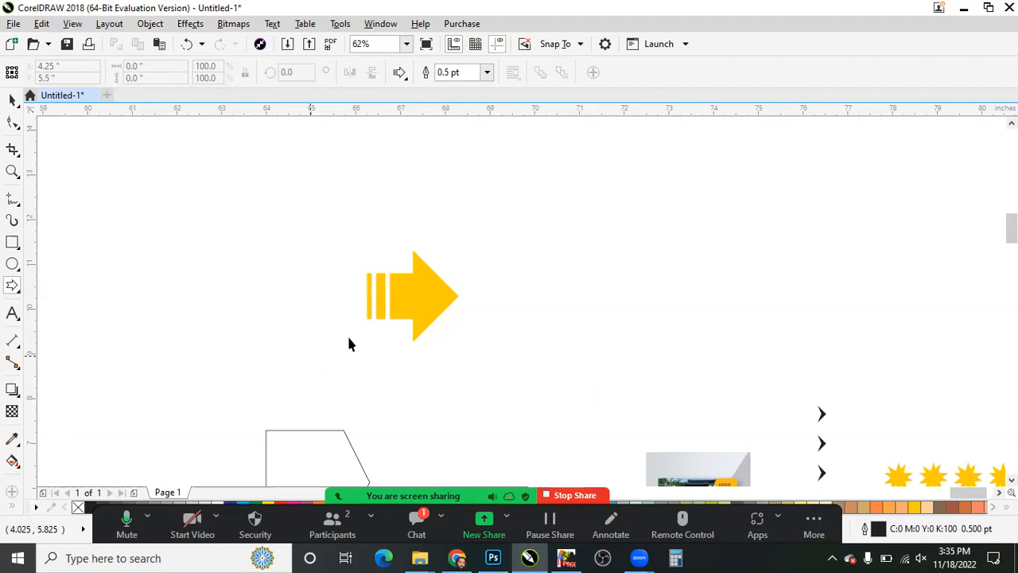
Try to move the small multi-line text block right, into the empty area above the striped arrow, and undo it.
key("space")
scroll(602, 295, "down", 2)
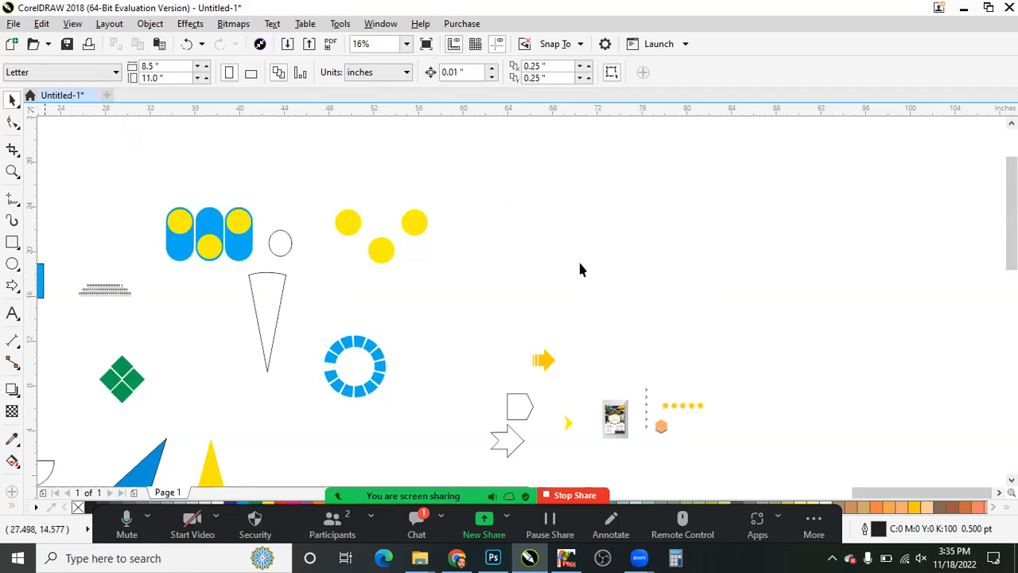
left_click_drag(105, 294, 583, 294)
key("ctrl+z")
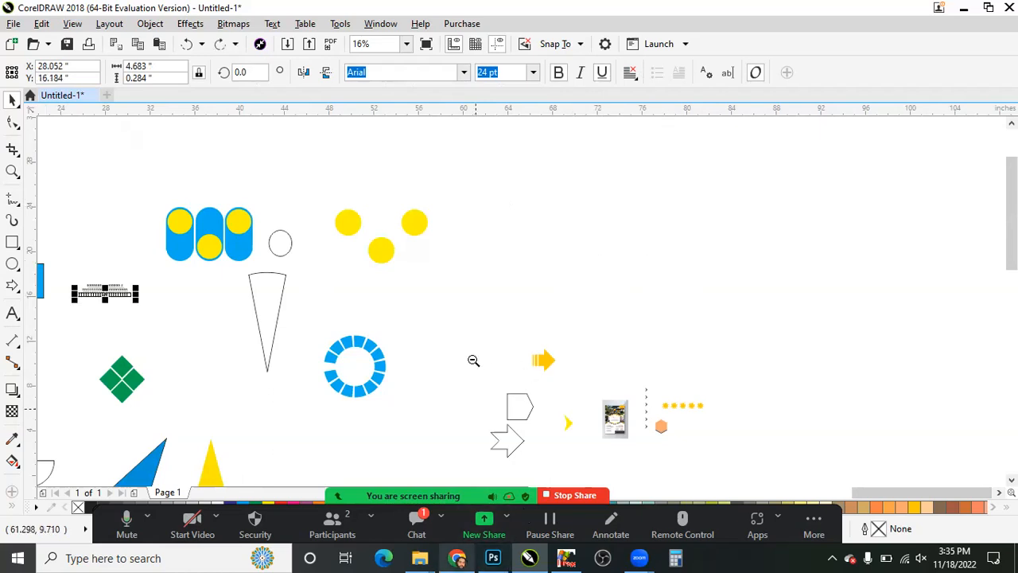
Switch to Chrome and examine the enlarged Home for Sale flyer image in WhatsApp Web.
left_click(457, 558)
left_click(436, 354)
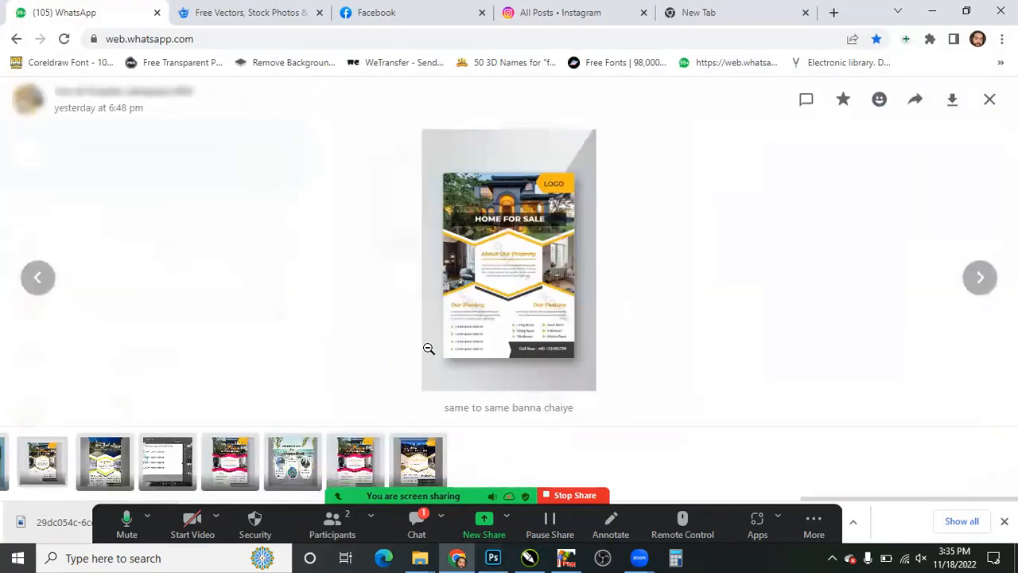
left_click(429, 349)
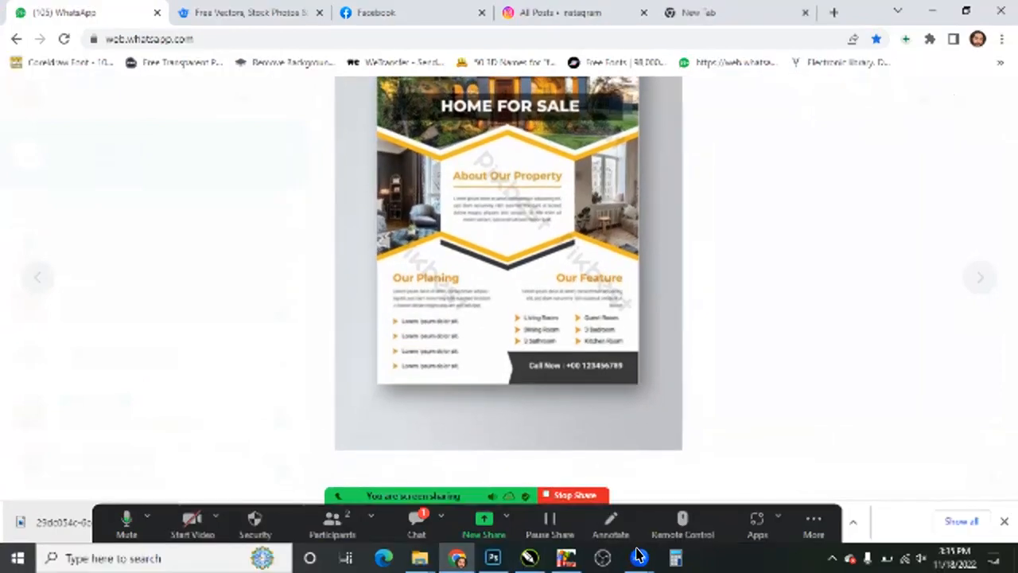
Switch back to CorelDRAW and move the flyer image straight up to about Y 7.4 inches.
left_click(530, 558)
scroll(604, 430, "down", 2)
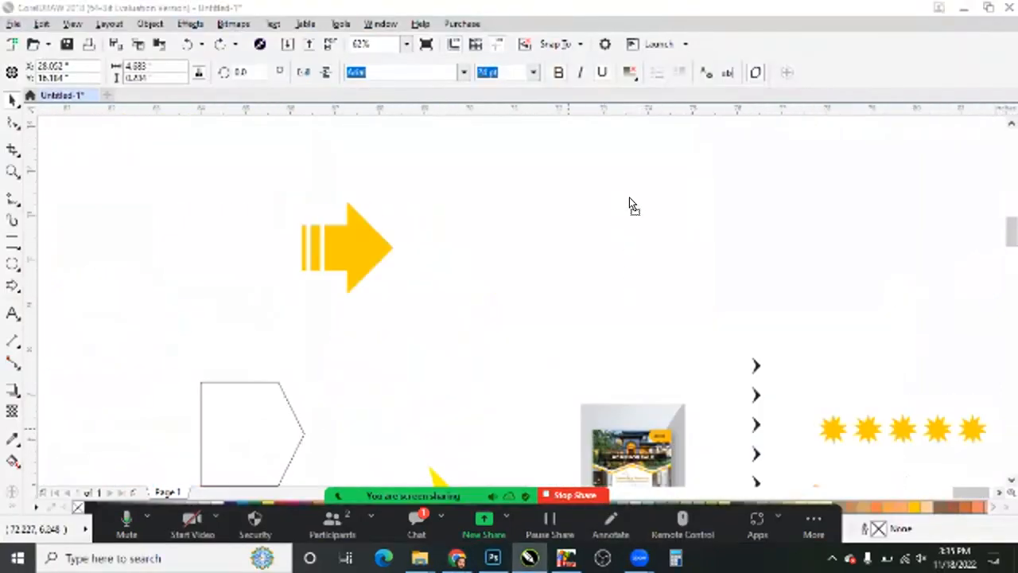
scroll(633, 191, "down", 3)
scroll(629, 235, "down", 2)
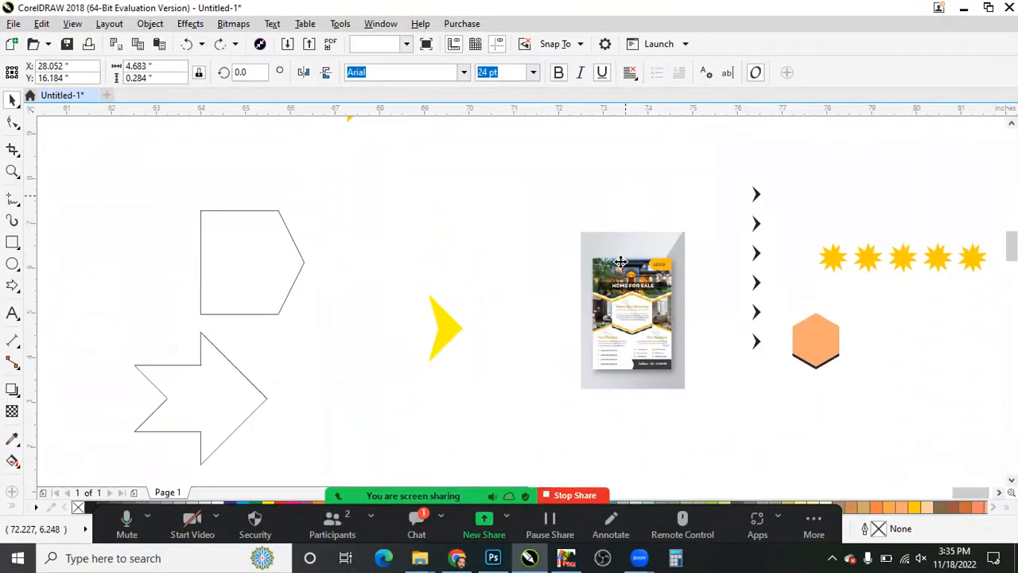
left_click_drag(628, 289, 635, 187)
scroll(572, 284, "up", 3)
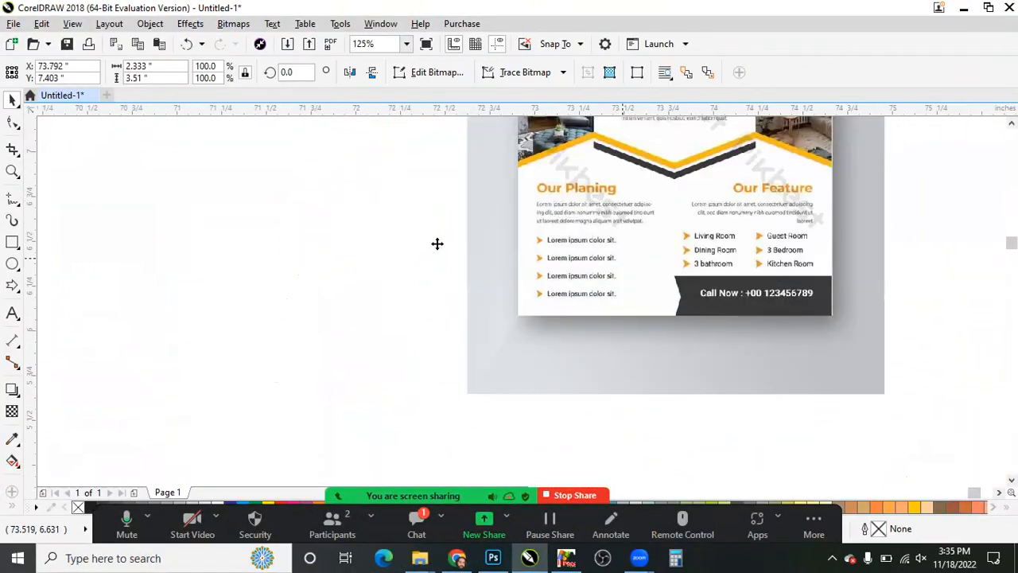
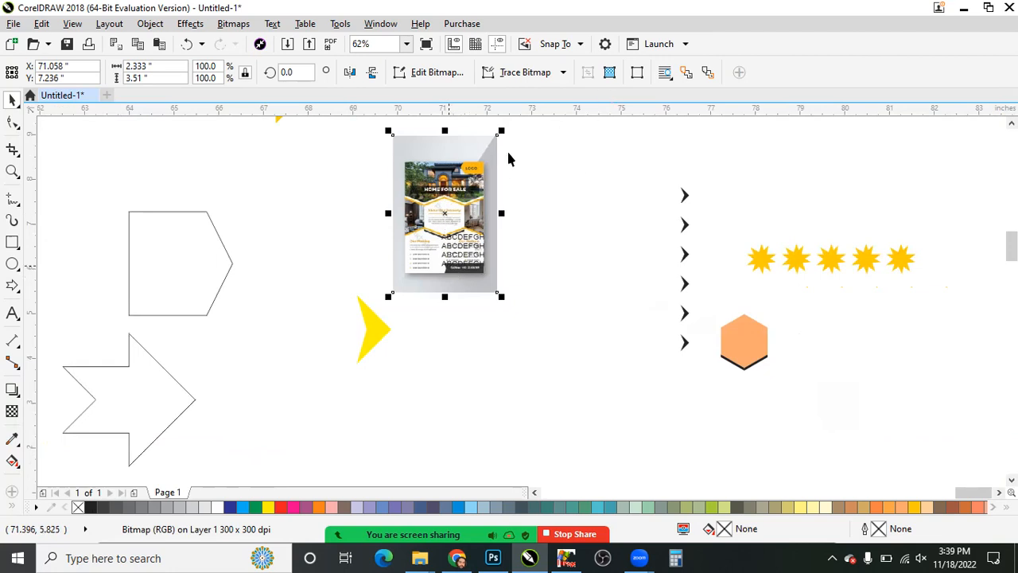
Examine the flyer's headline, central hexagon section, bullet lists and contact bar up close.
scroll(430, 216, "up", 4)
scroll(430, 215, "down", 1)
left_click(604, 139)
left_click_drag(604, 137, 605, 191)
scroll(429, 223, "up", 1)
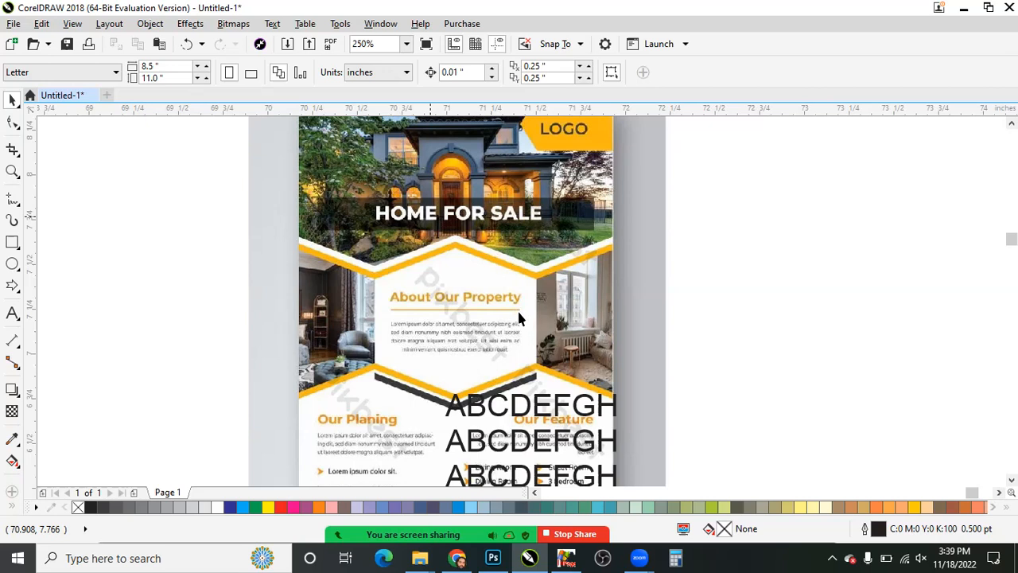
scroll(518, 315, "down", 1)
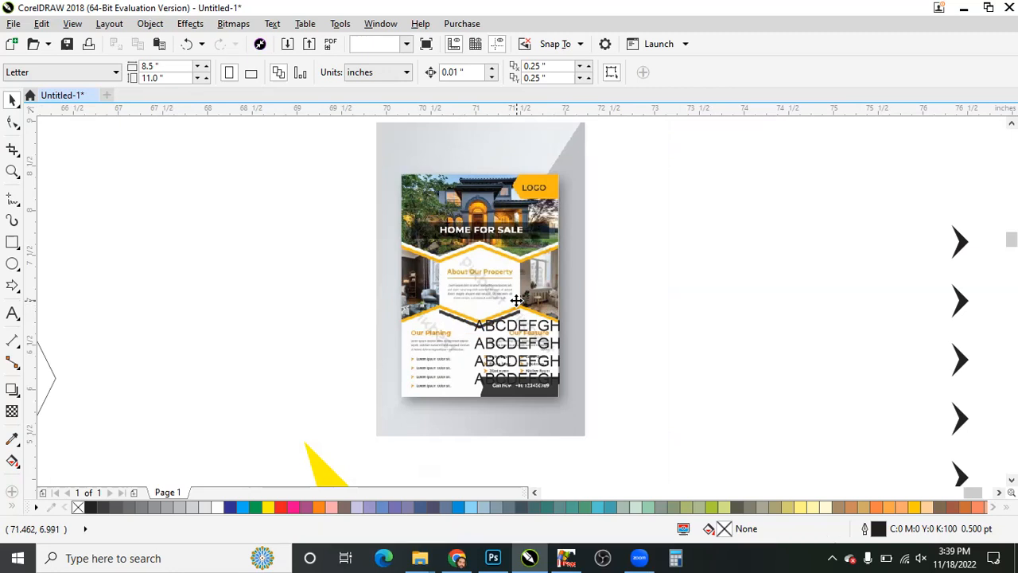
left_click(516, 300)
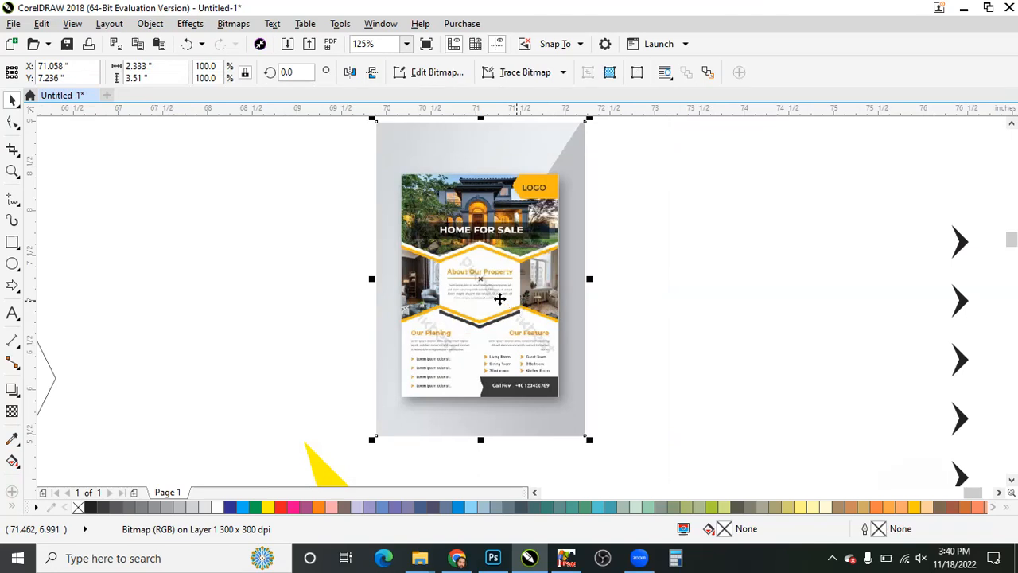
scroll(513, 309, "down", 1)
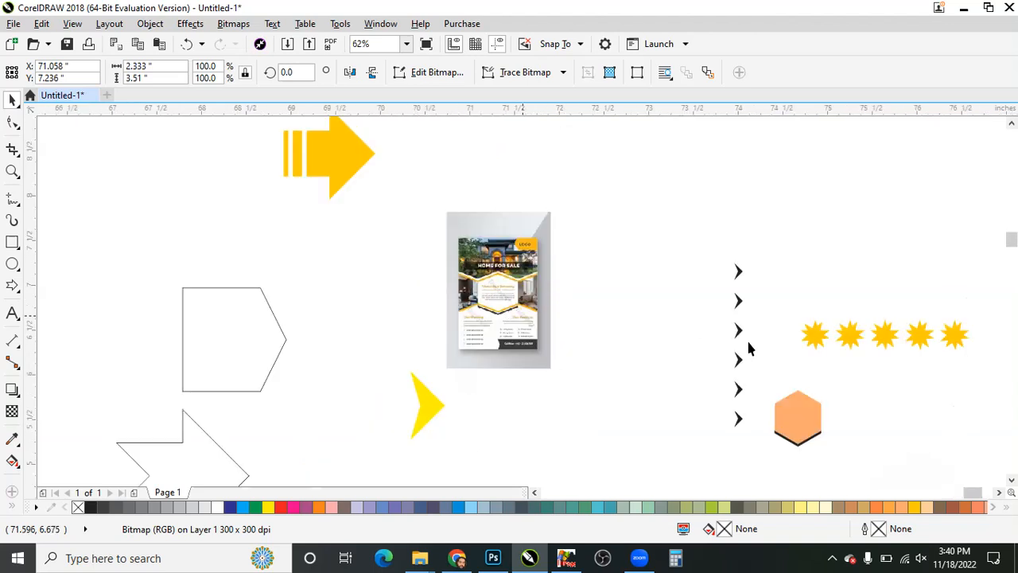
scroll(508, 356, "up", 1)
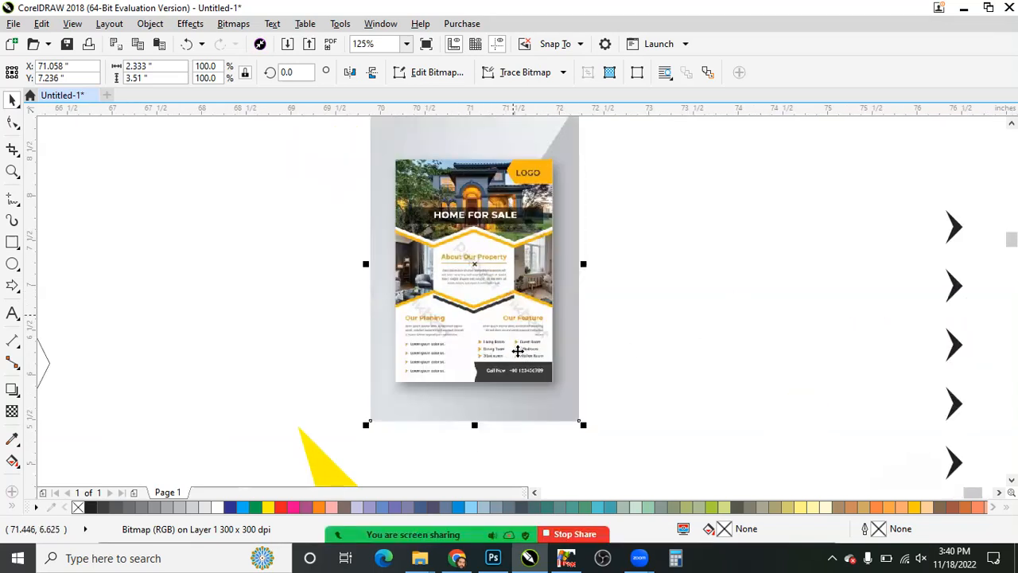
scroll(655, 366, "up", 1)
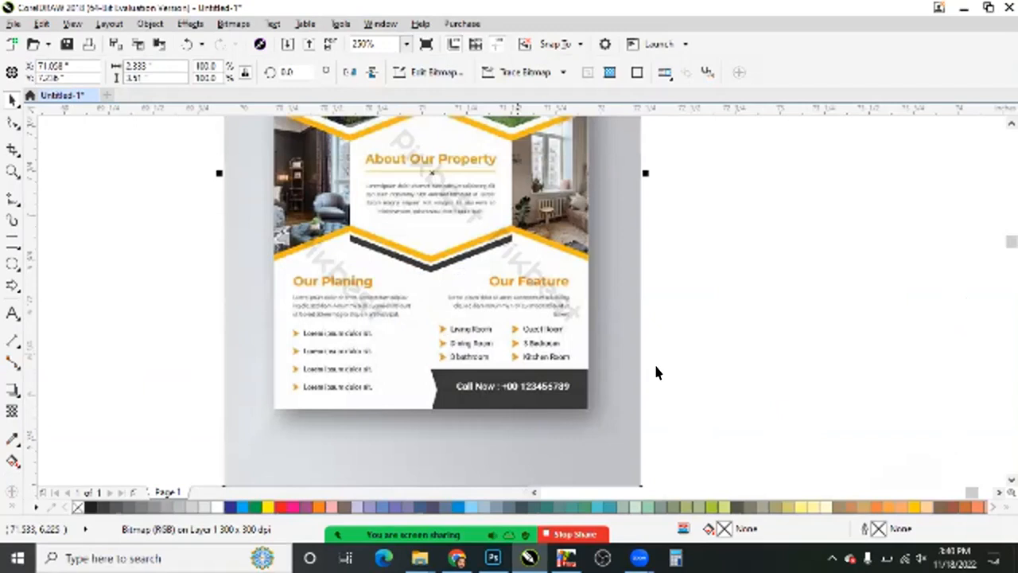
scroll(496, 336, "down", 1)
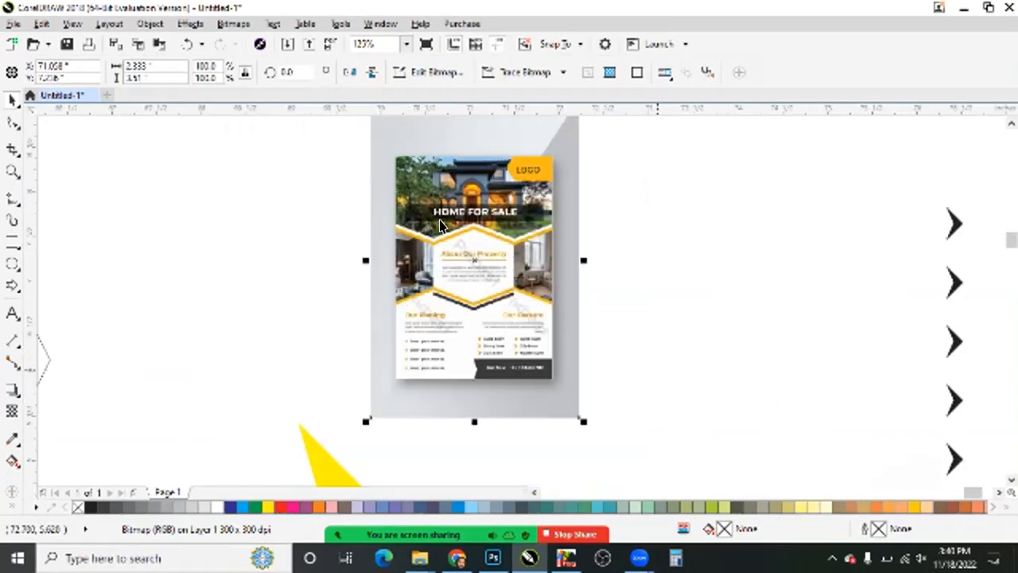
Try to move the four-line text block out from behind the flyer image to the empty area at its right, and undo it.
key("Escape")
left_click(434, 307)
left_click_drag(739, 212, 388, 414)
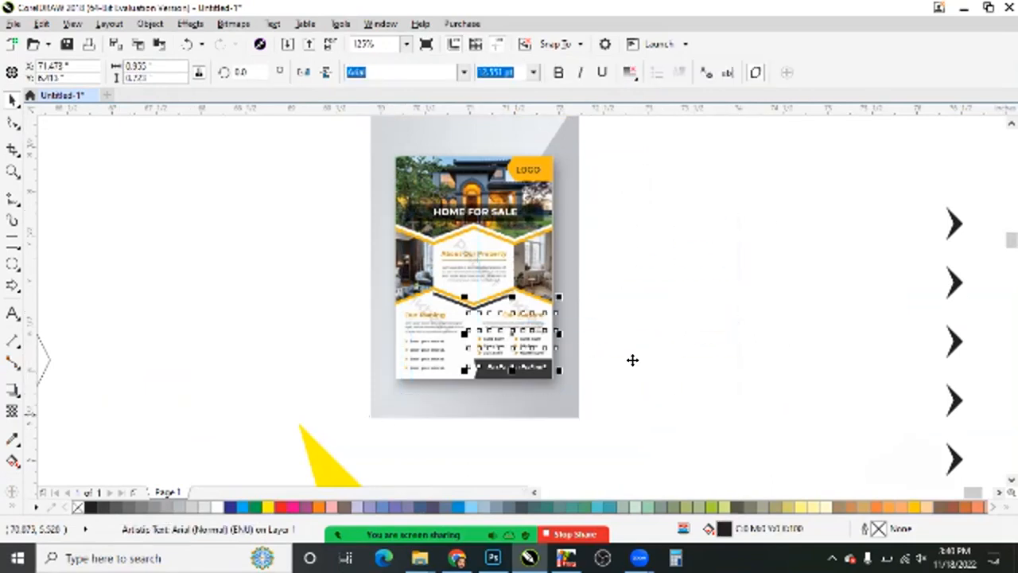
left_click_drag(512, 335, 667, 334)
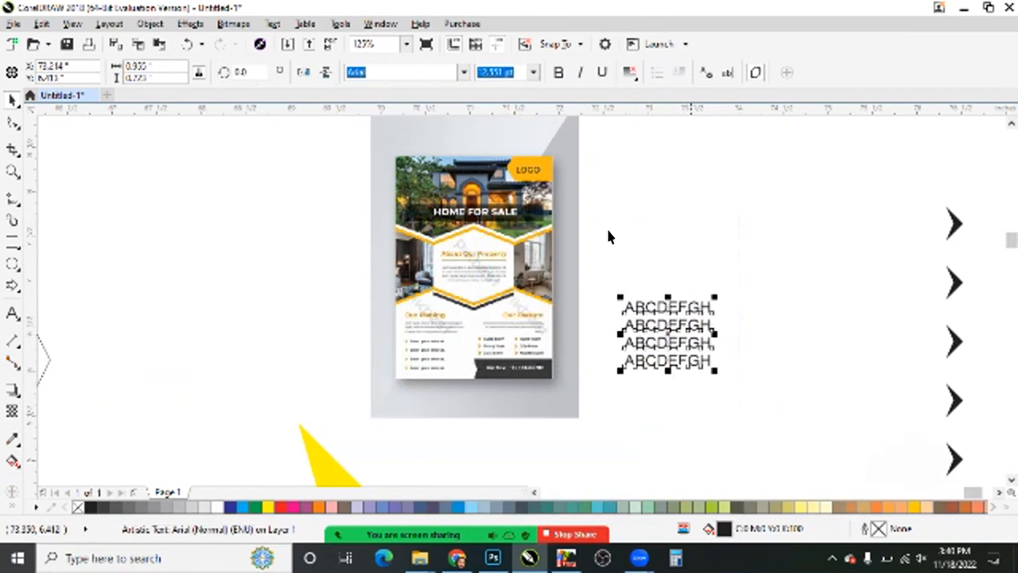
key("ctrl+z")
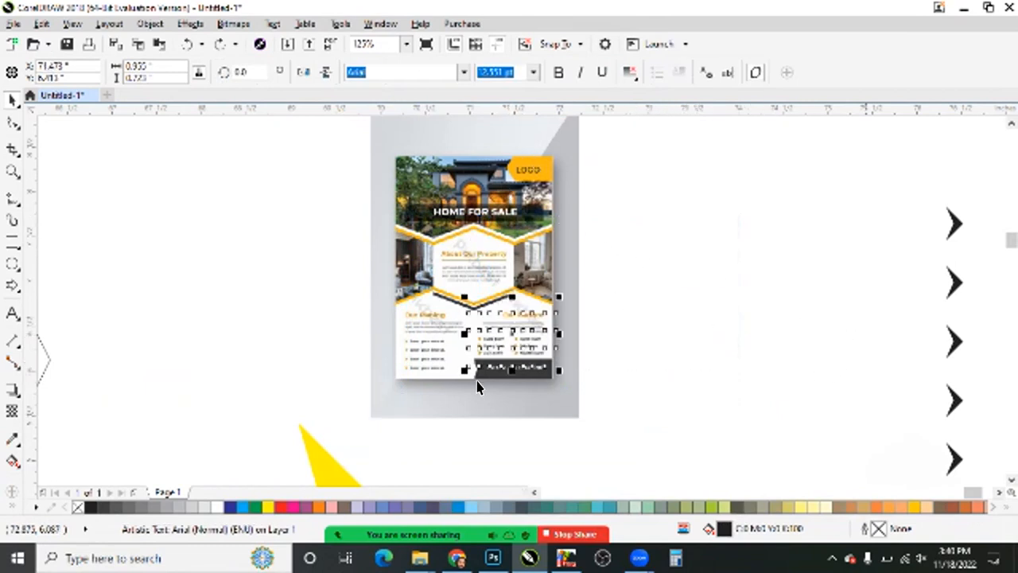
Send the flyer image behind the four-line text and move the text block left of the flyer, to about X 68.8, Y 6.8 inches.
left_click(462, 260)
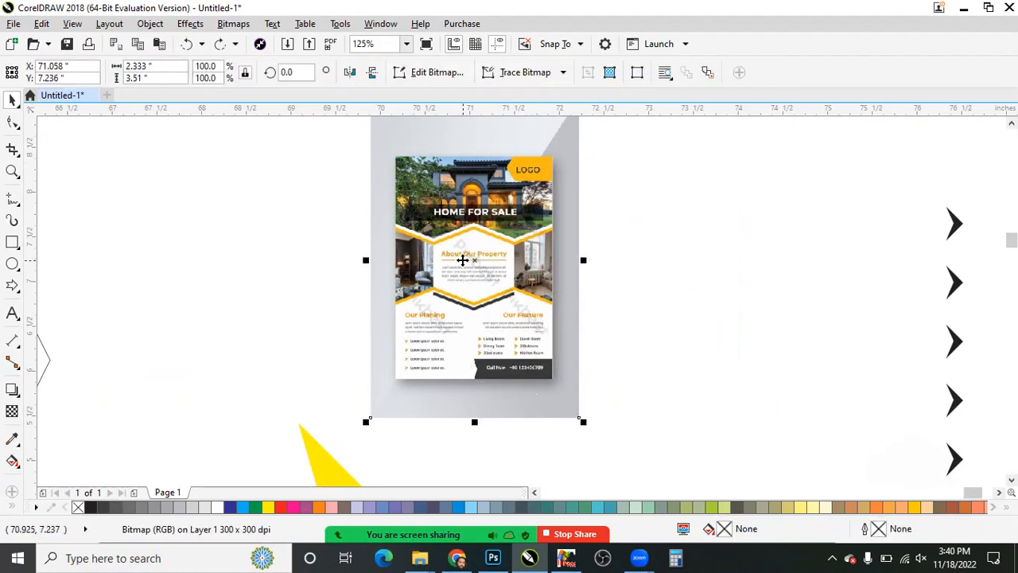
key("shift+Page_Down")
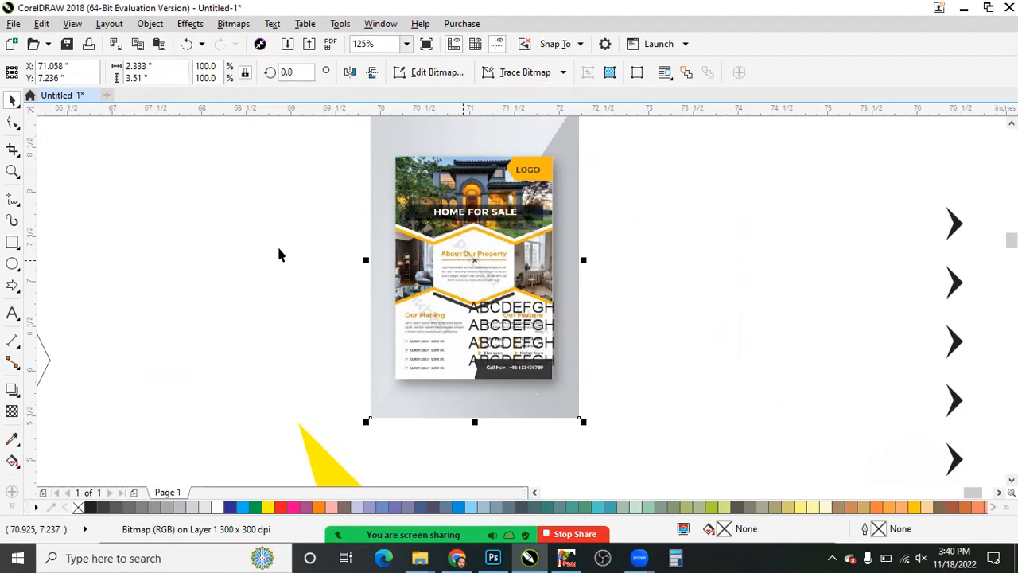
left_click_drag(510, 302, 268, 264)
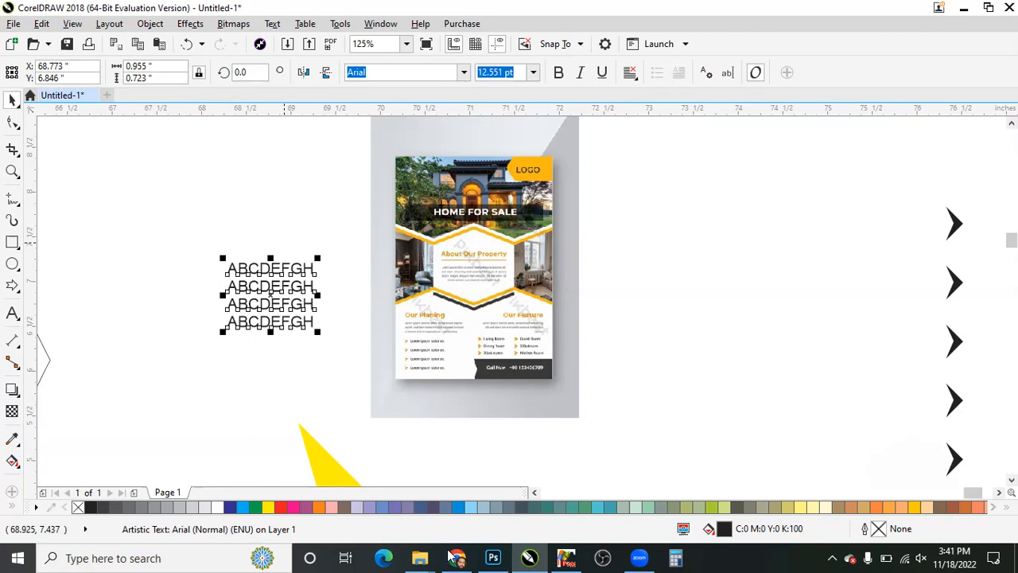
scroll(533, 294, "down", 2)
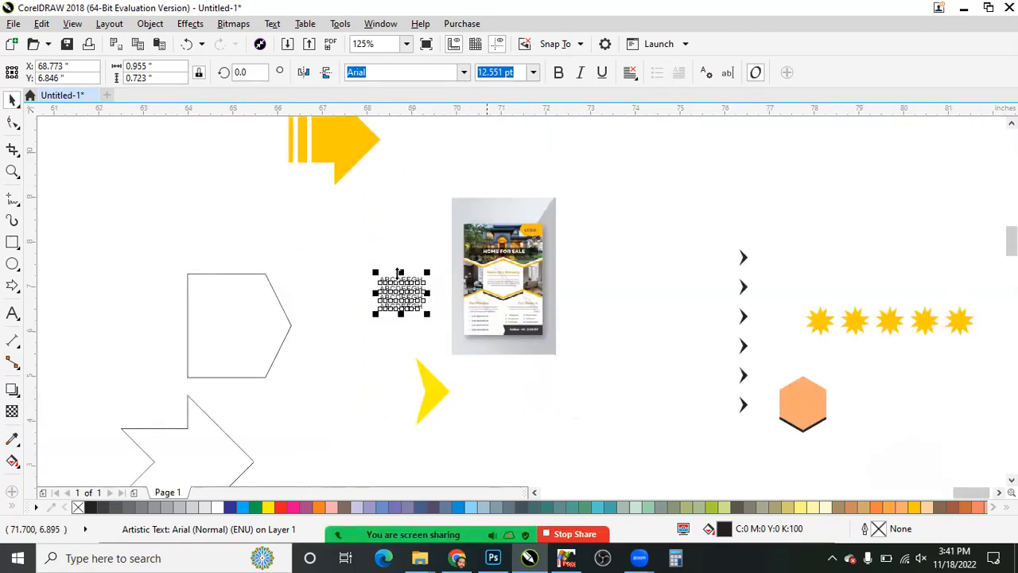
mouse_move(456, 559)
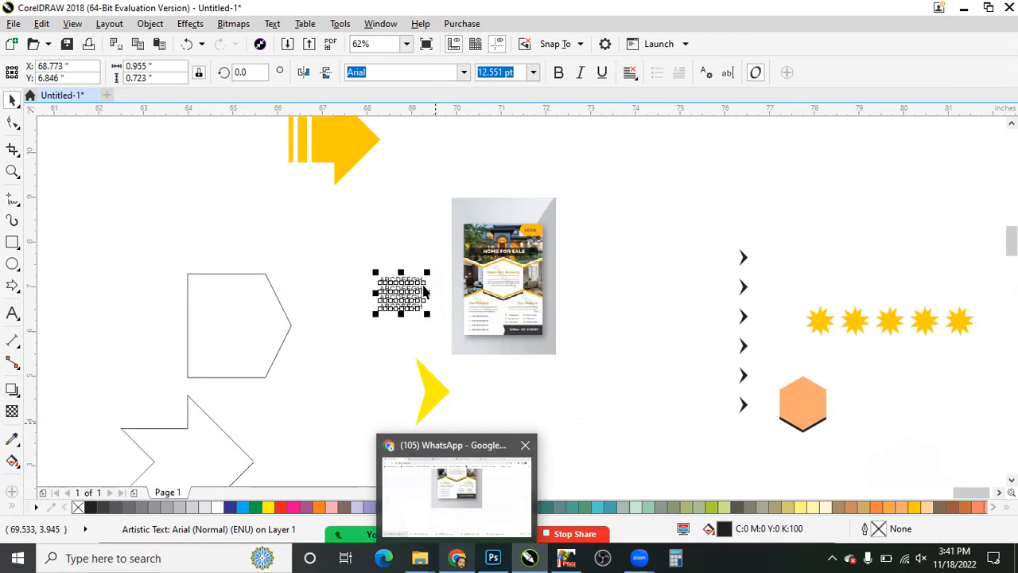
scroll(425, 293, "up", 2)
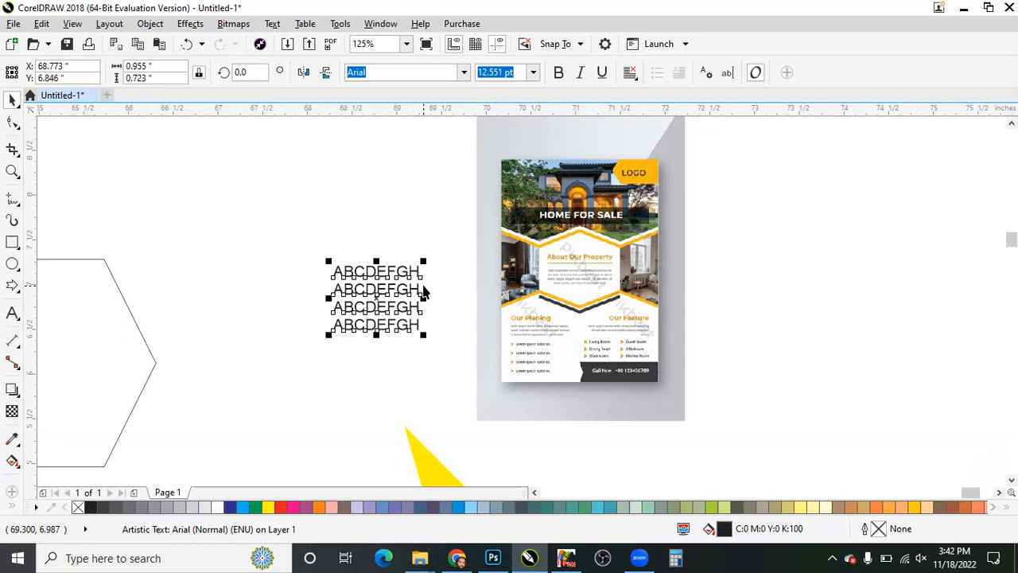
left_click(605, 258)
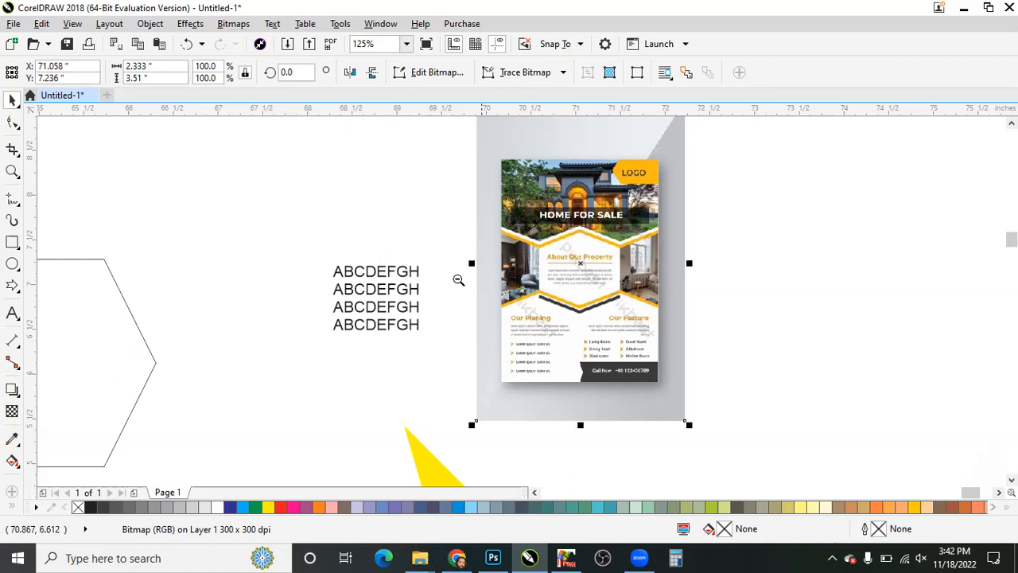
Switch to Chrome, close the enlarged flyer image, open another WhatsApp group chat and find yesterday's menu picture in it.
key("alt+Tab")
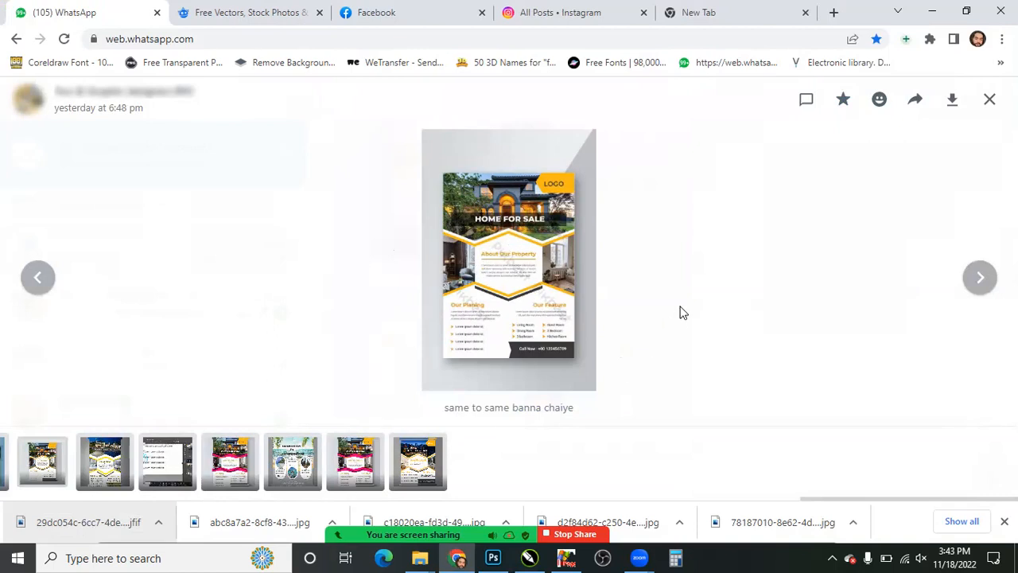
left_click(376, 320)
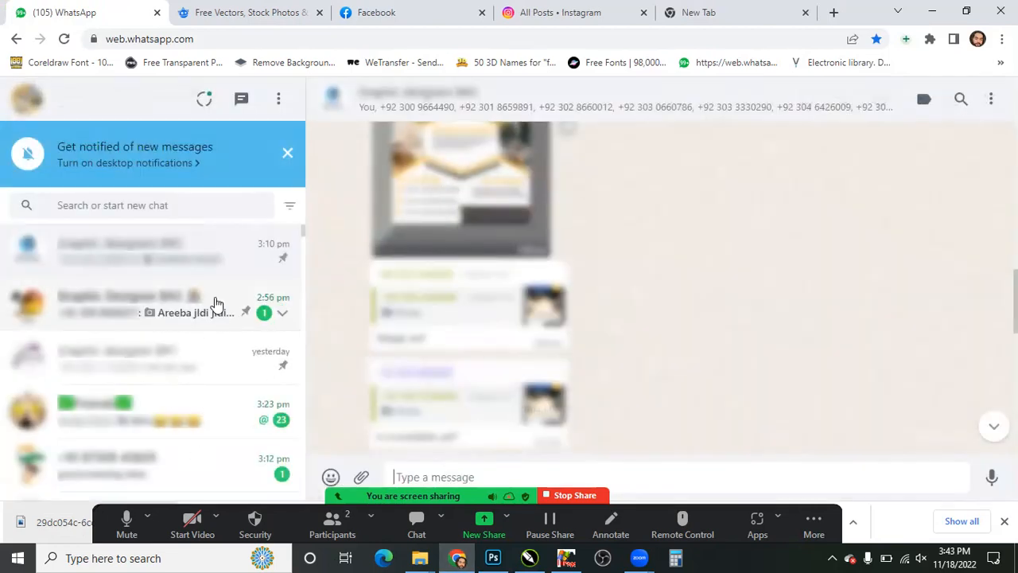
scroll(127, 365, "down", 2)
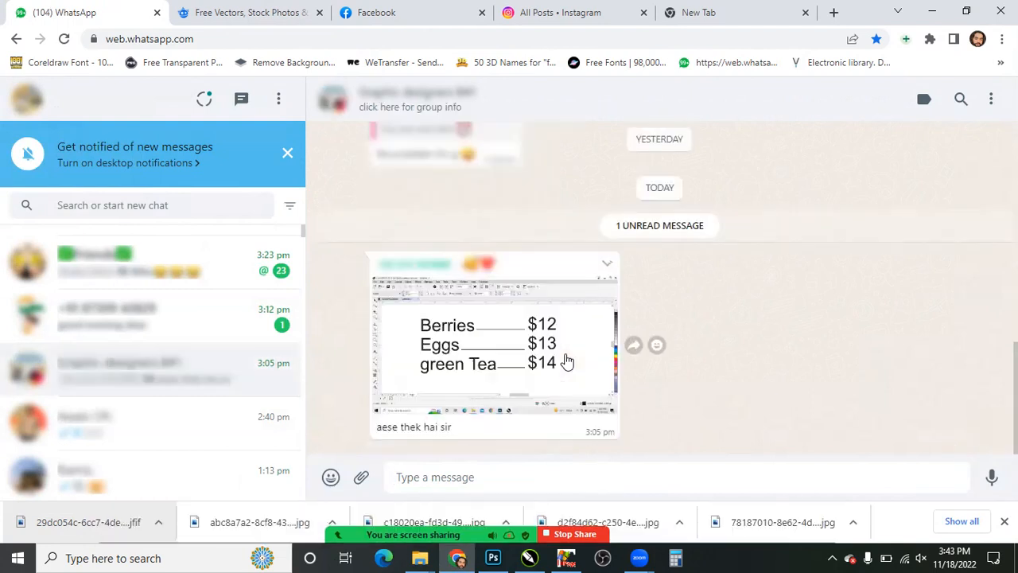
scroll(567, 361, "up", 4)
scroll(496, 248, "up", 5)
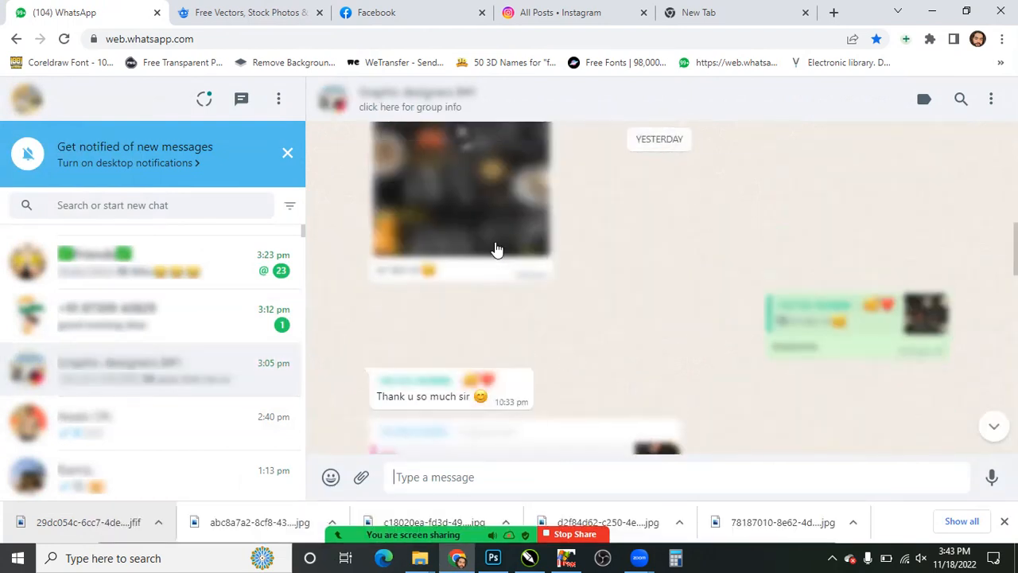
Examine the enlarged restaurant menu pictures, comparing the submitted black menu with the reference menu and its price lists.
left_click(492, 244)
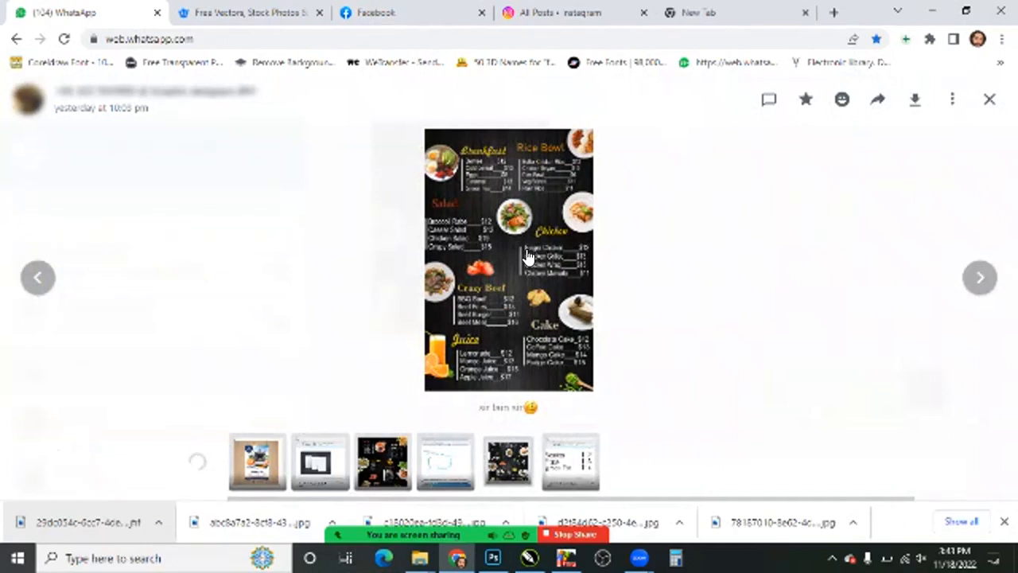
key("Escape")
left_click(546, 298)
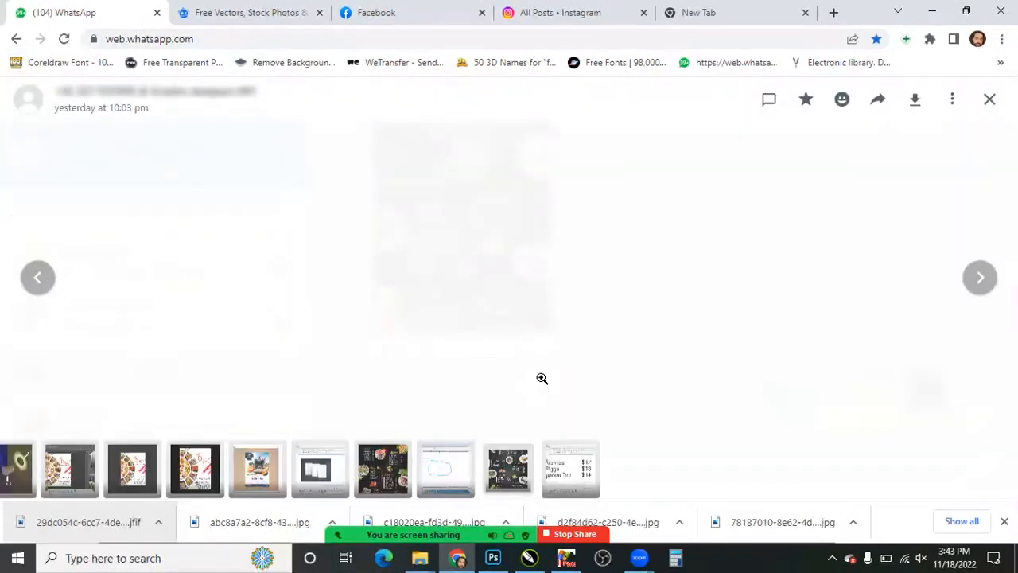
key("Right")
key("Left")
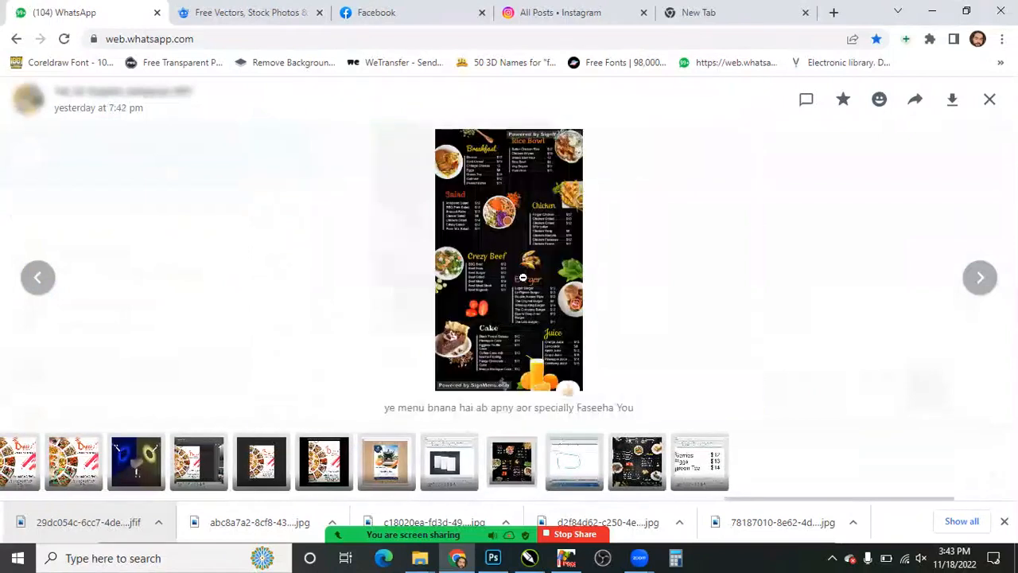
left_click(502, 200)
scroll(502, 200, "up", 2)
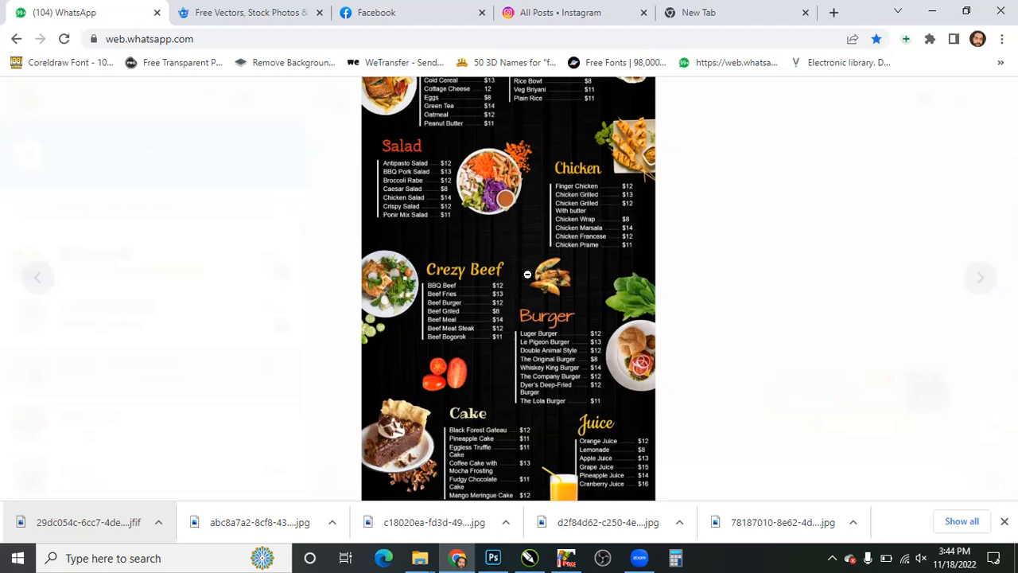
left_click(528, 280)
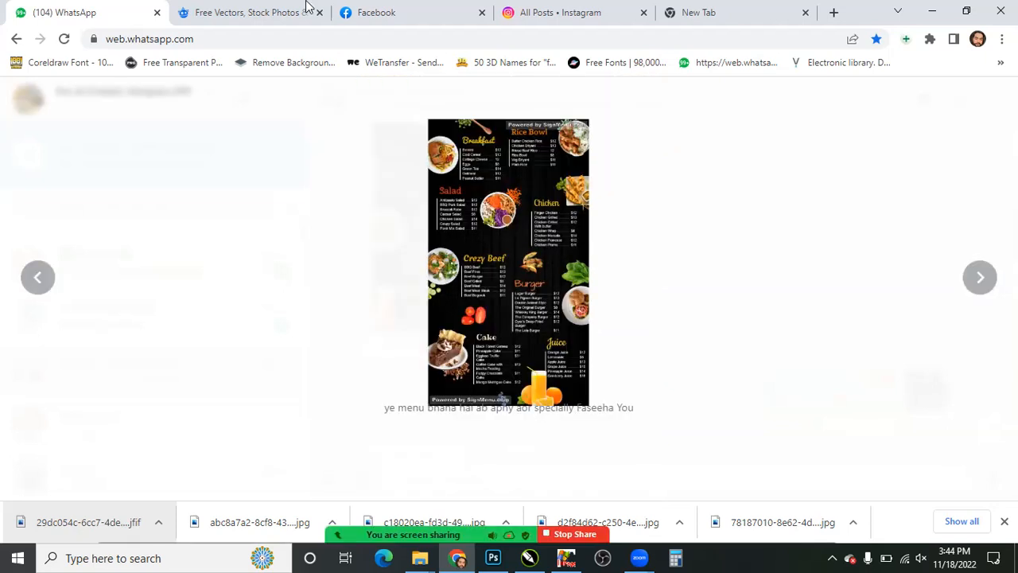
Open Google in the empty browser tab and search for "dark wood black background".
left_click(748, 7)
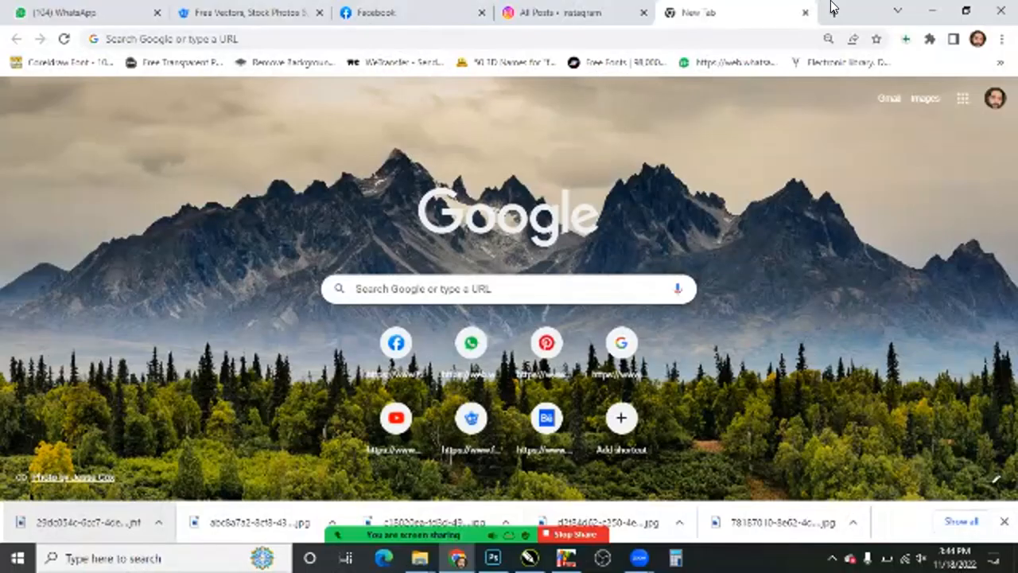
left_click(336, 35)
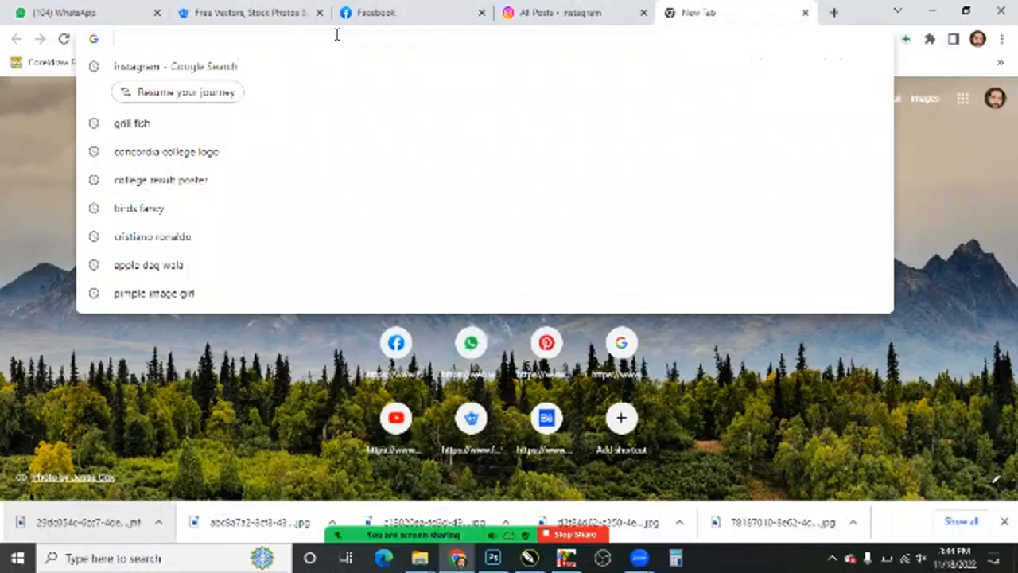
type("g")
key("Return")
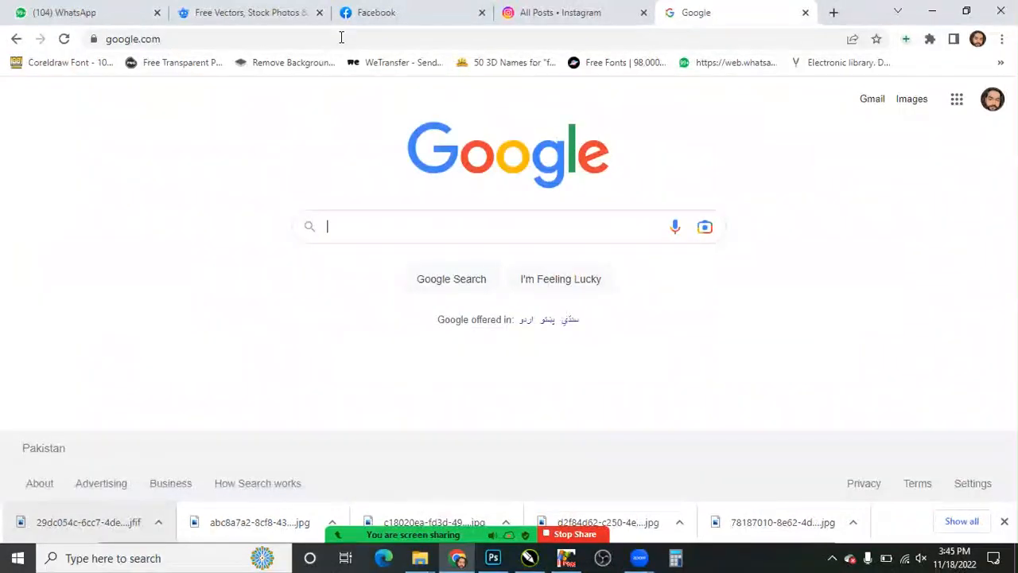
type("DARK BLACK WOODEN ")
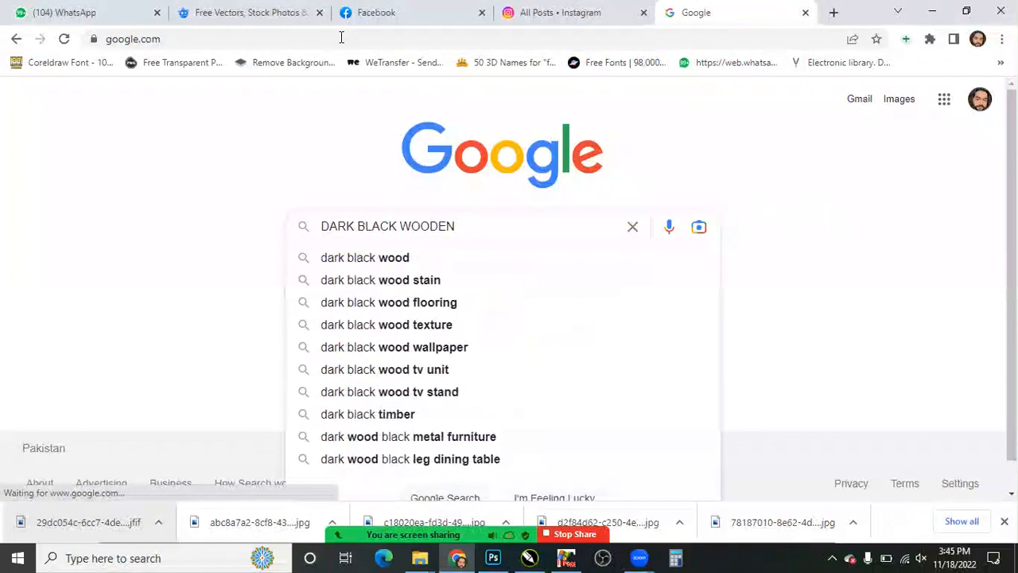
type("BACK")
key("Down")
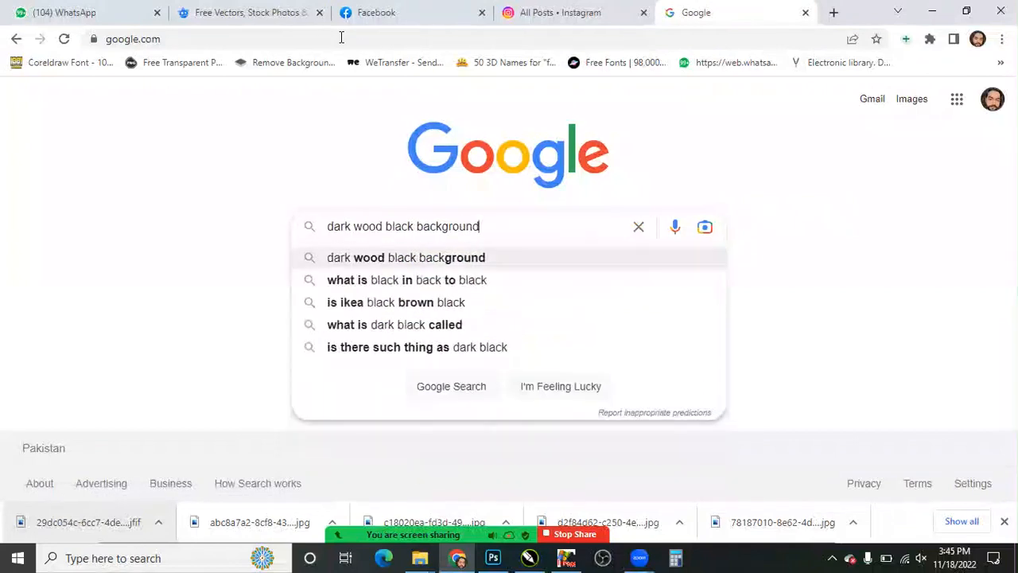
key("Return")
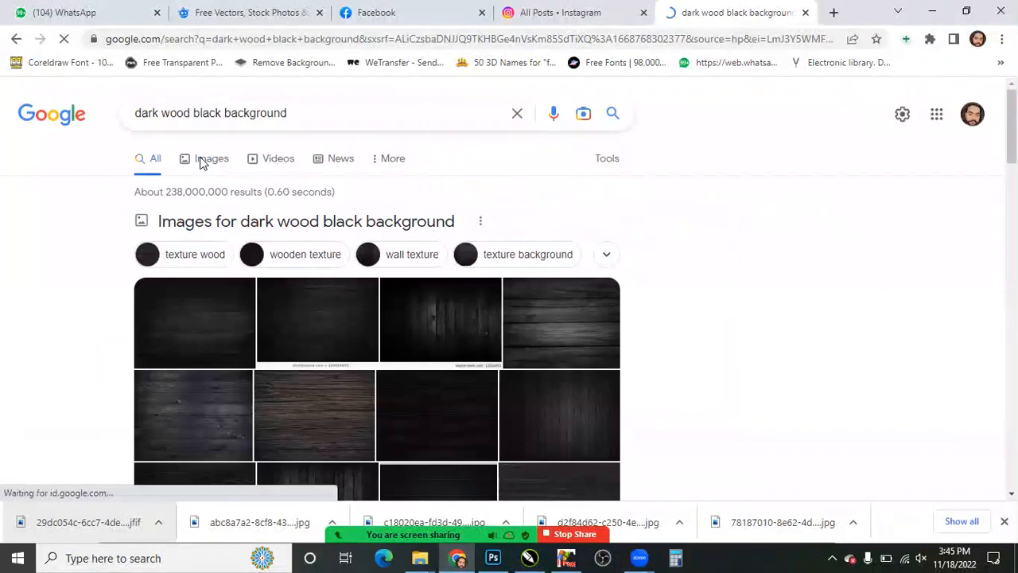
Show the image results for the dark wood search and look through the black wood textures.
left_click(201, 160)
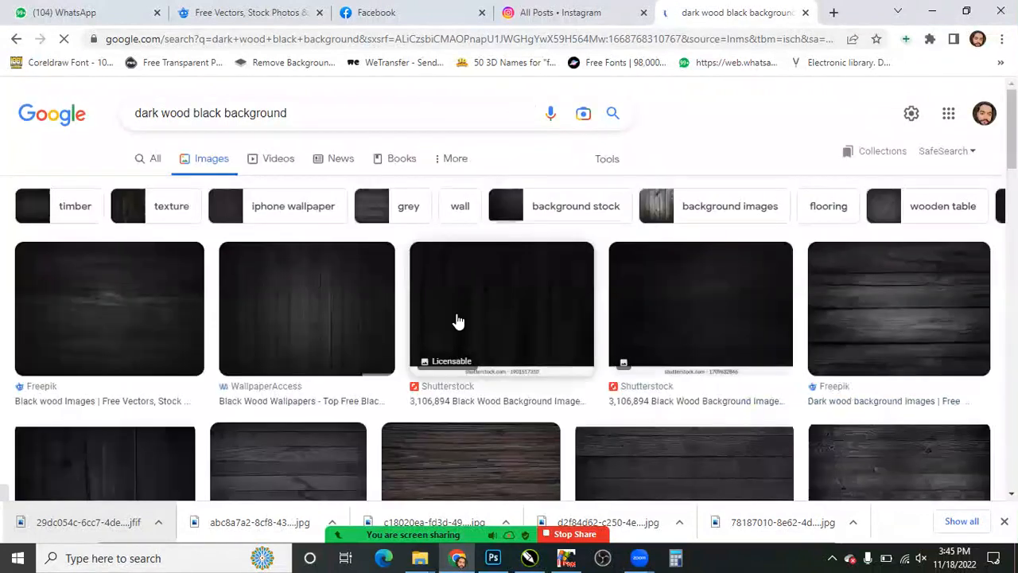
scroll(457, 321, "down", 1)
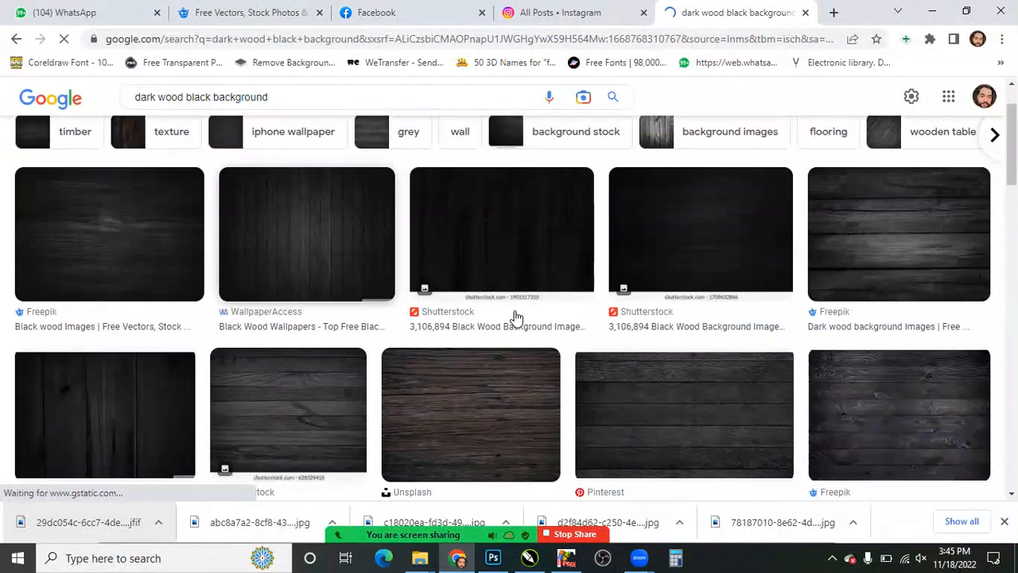
scroll(516, 316, "down", 4)
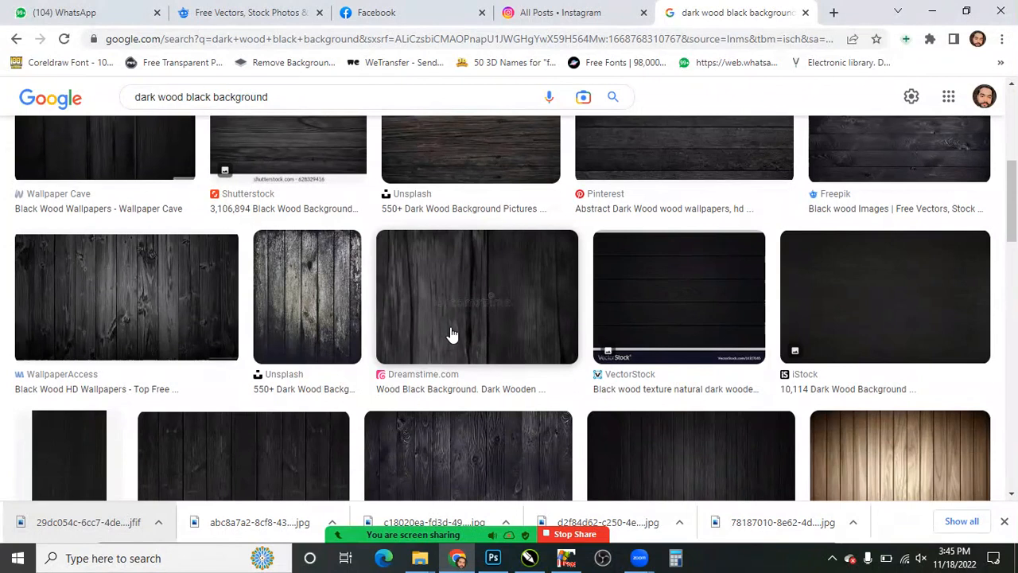
scroll(451, 335, "up", 5)
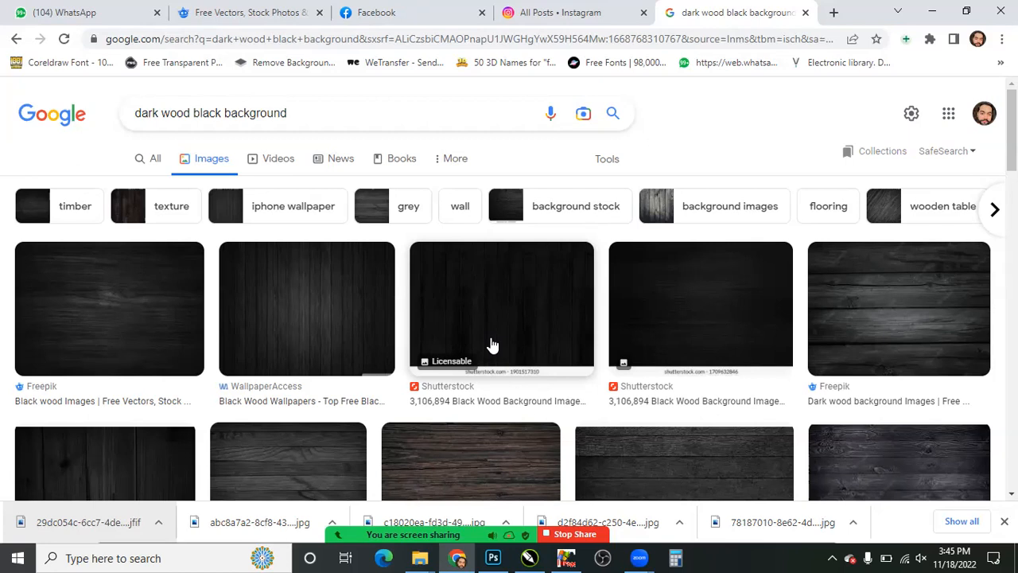
Switch back to CorelDRAW and examine the Home for Sale flyer image up close and as a whole.
key("alt+Tab")
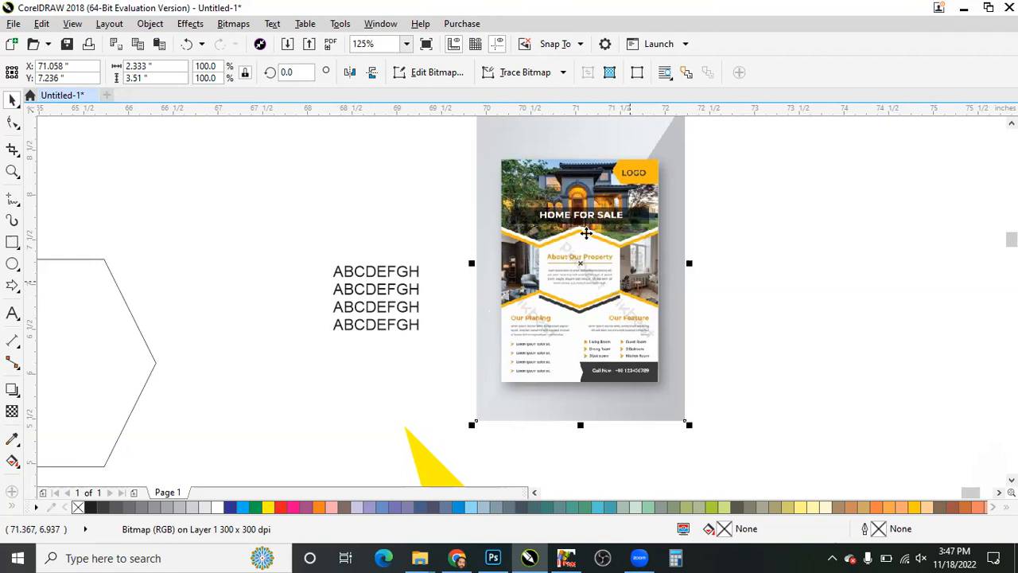
scroll(582, 233, "up", 2)
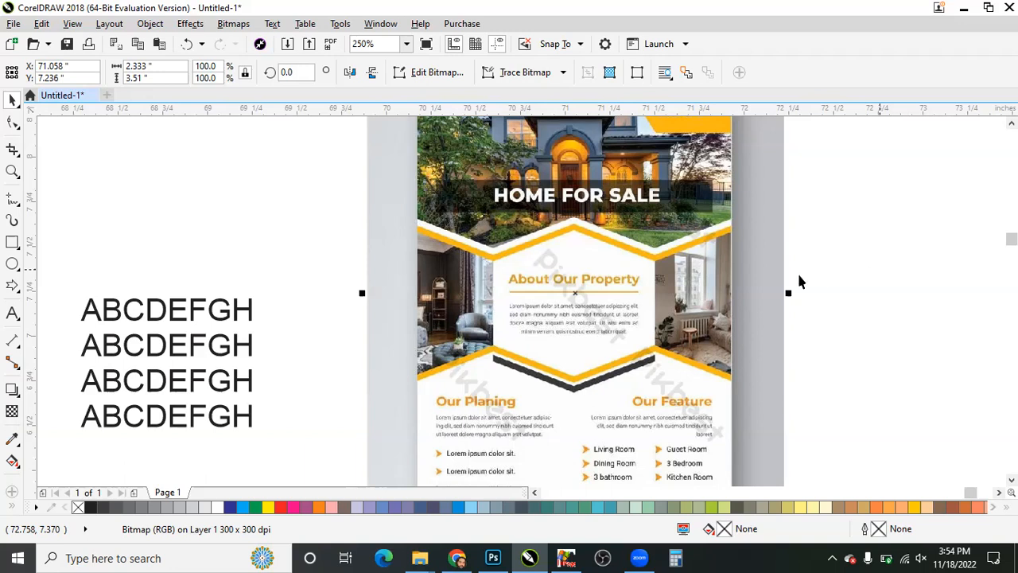
scroll(623, 297, "down", 1)
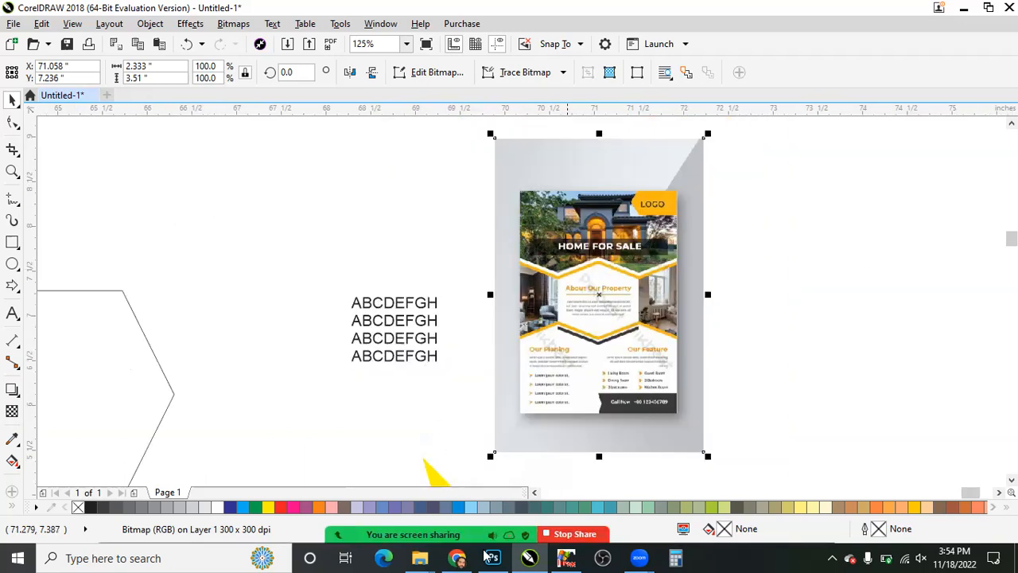
Draw a square about 0.97 inches wide in the empty area above and left of the ABCDEFGH text and fill it yellow.
scroll(161, 232, "up", 1)
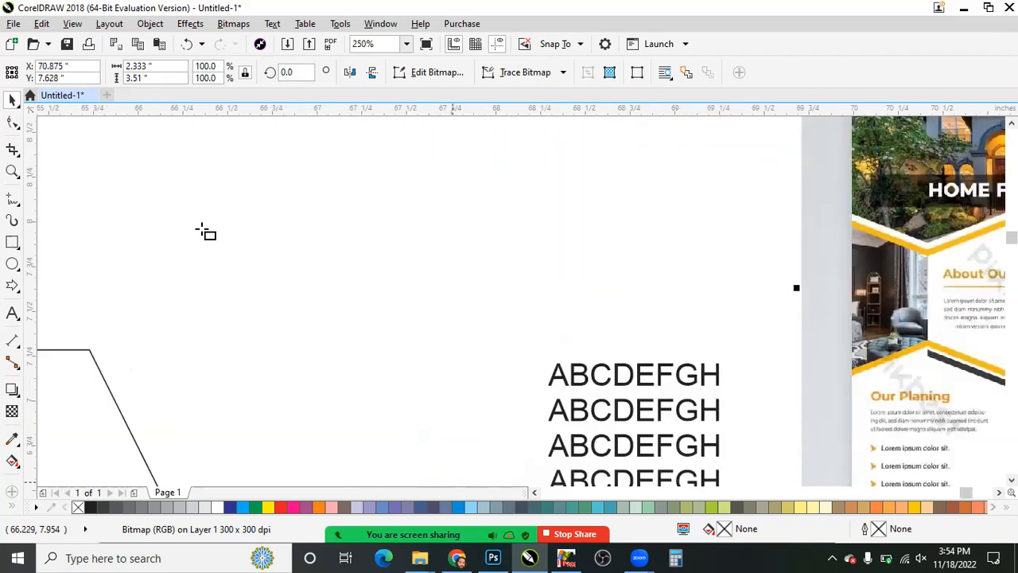
key("F6")
left_click_drag(149, 169, 329, 347)
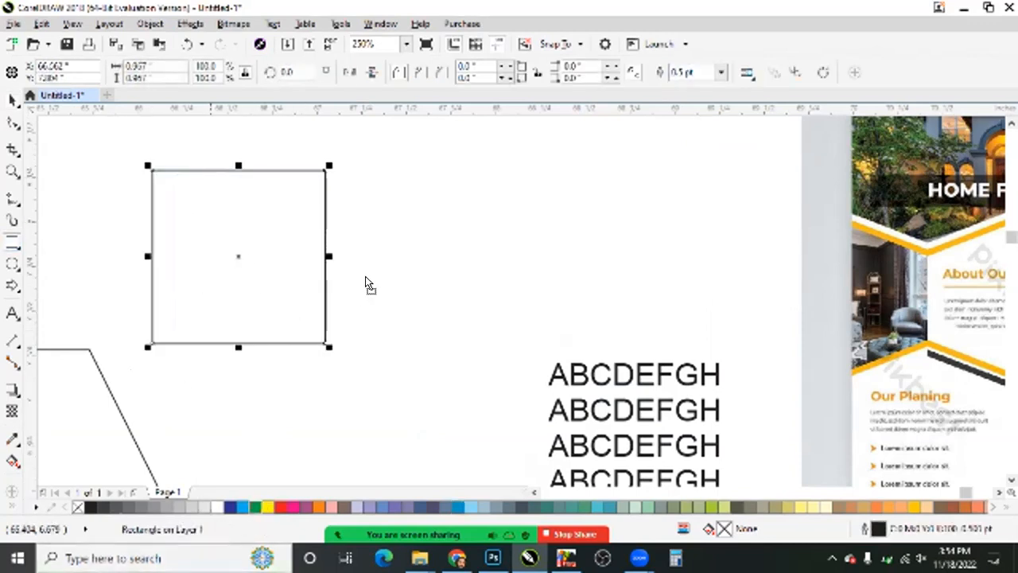
left_click(268, 507)
Duplicate the yellow square and place the copy just to its right, leaving a narrow gap between them.
key("Right")
key("Right")
key("Right")
key("Right")
key("Right")
key("Right")
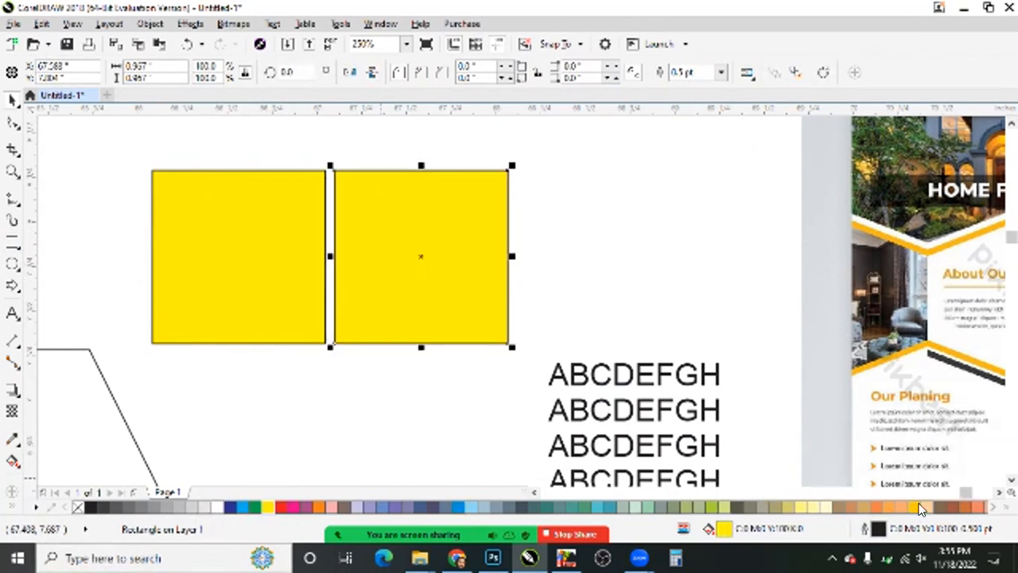
Fill the copied square red and move it to about X 67.2, Y 7.85 inches, overlapping the yellow square.
left_click(280, 505, "ctrl")
left_click(280, 505, "ctrl")
left_click(280, 507)
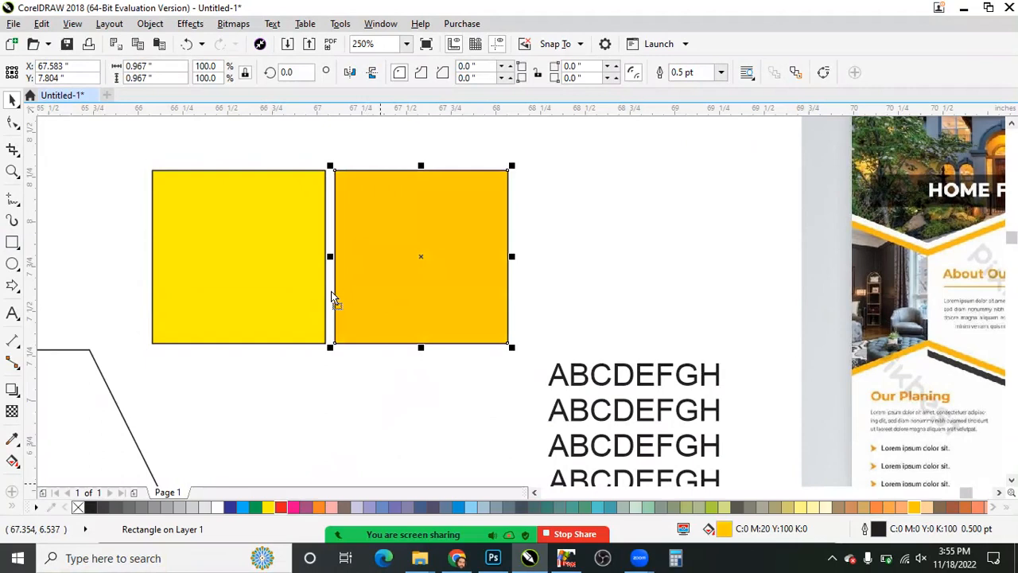
left_click(328, 350)
left_click_drag(402, 289, 335, 306)
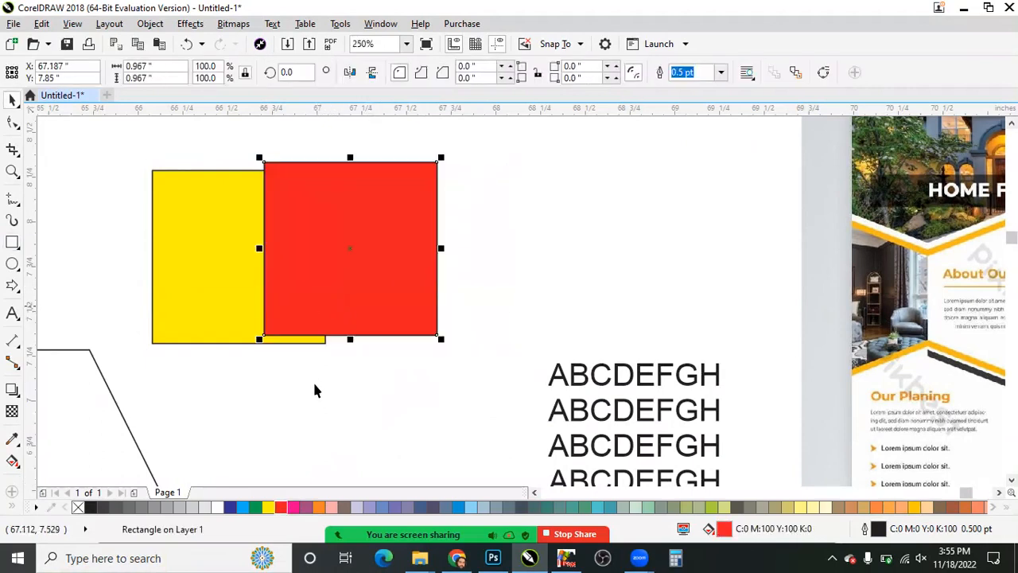
Bring the yellow square one level forward, in front of the red square.
left_click(244, 293)
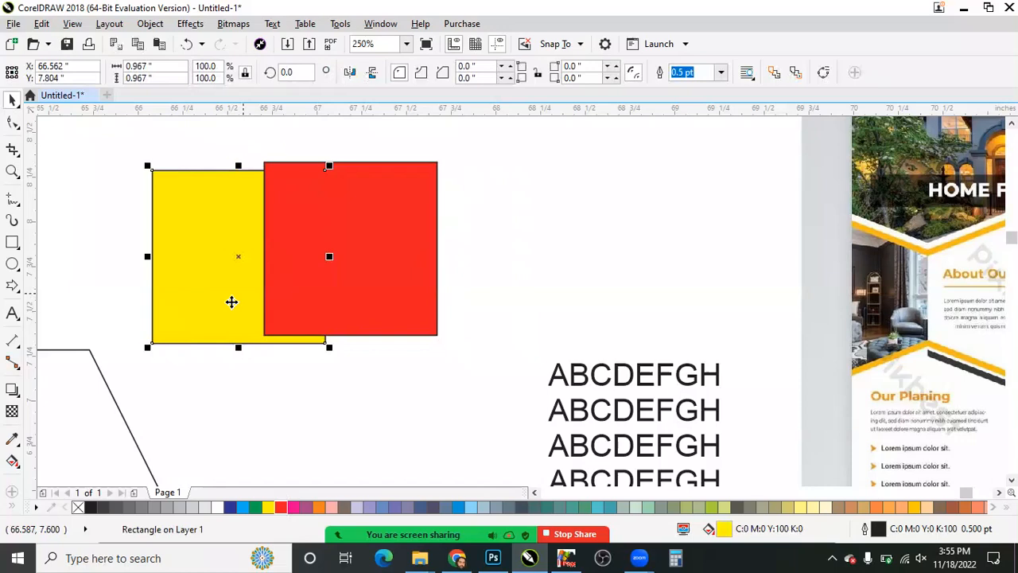
key("Escape")
left_click(231, 301)
key("ctrl+Page_Up")
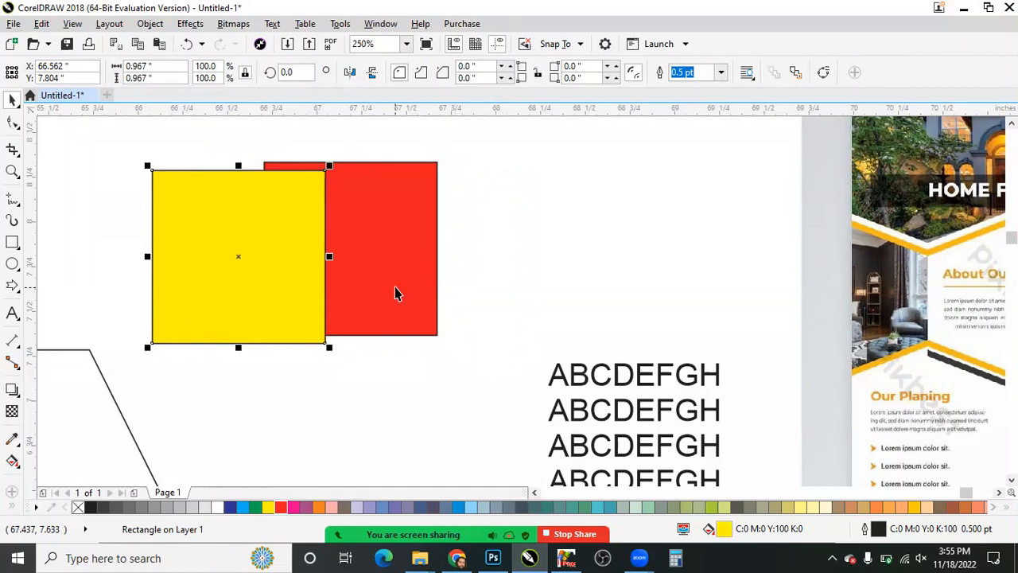
Alternate the yellow square's stacking order behind and in front of the red square several times, ending in front.
key("ctrl+Page_Down")
key("ctrl+Page_Up")
key("ctrl+Page_Down")
key("ctrl+Page_Up")
key("ctrl+Page_Down")
key("ctrl+Page_Up")
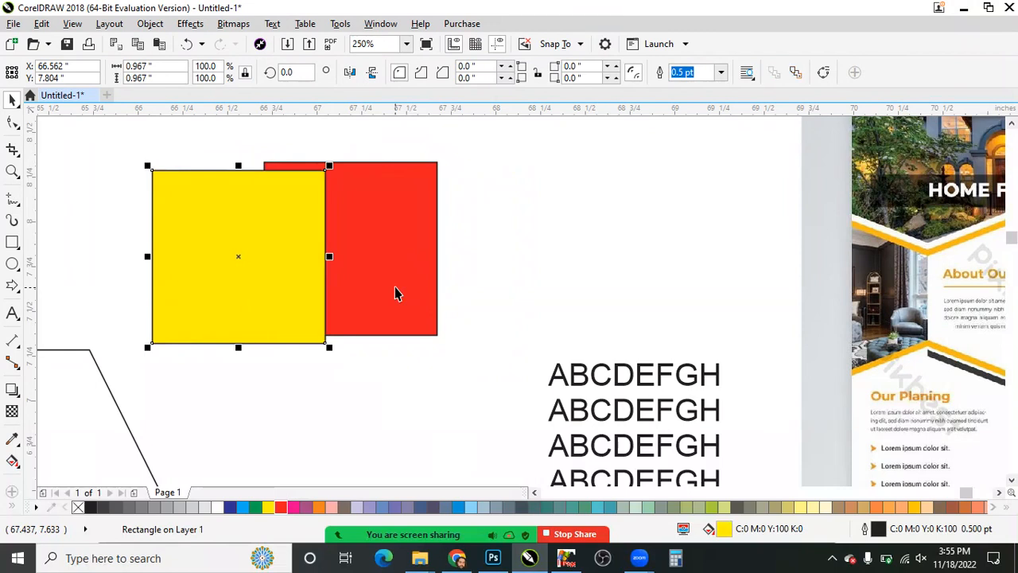